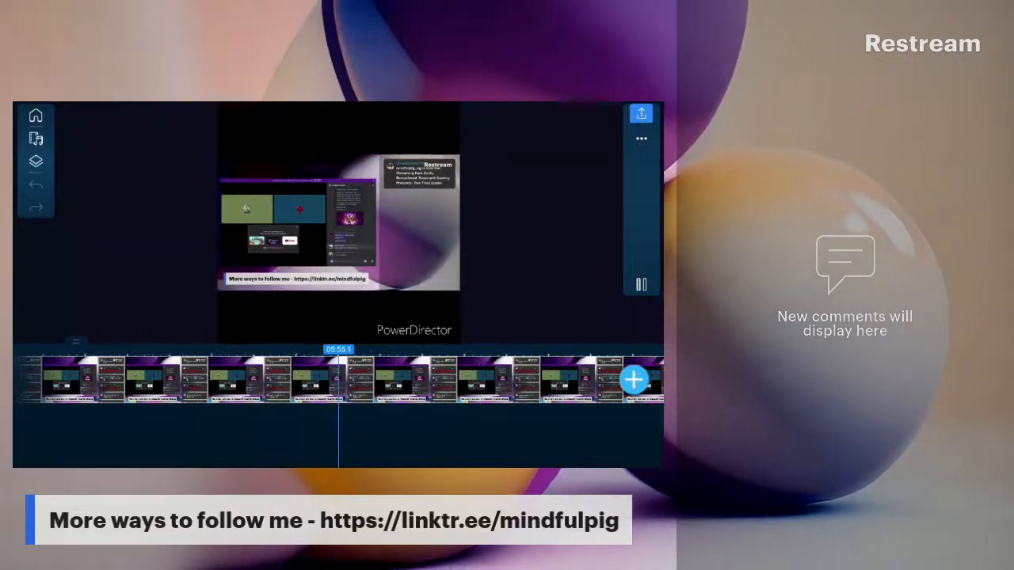
Pause playback at about 05:56, overlay the 3.53.16 PM screenshot from the Download folder, and split the main clip there.
{"action": "left_click", "coordinate": [638, 291]}
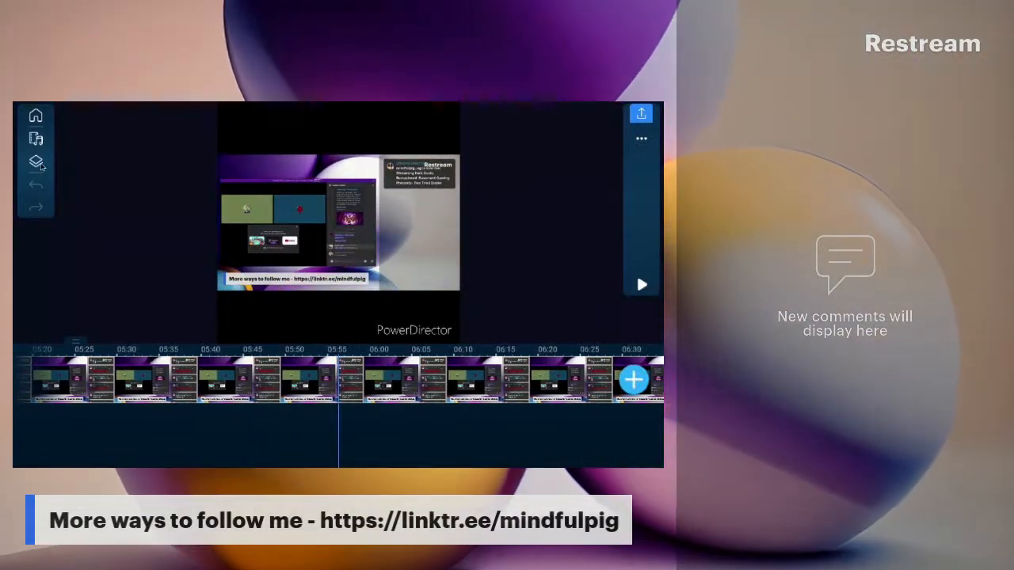
{"action": "left_click", "coordinate": [37, 163]}
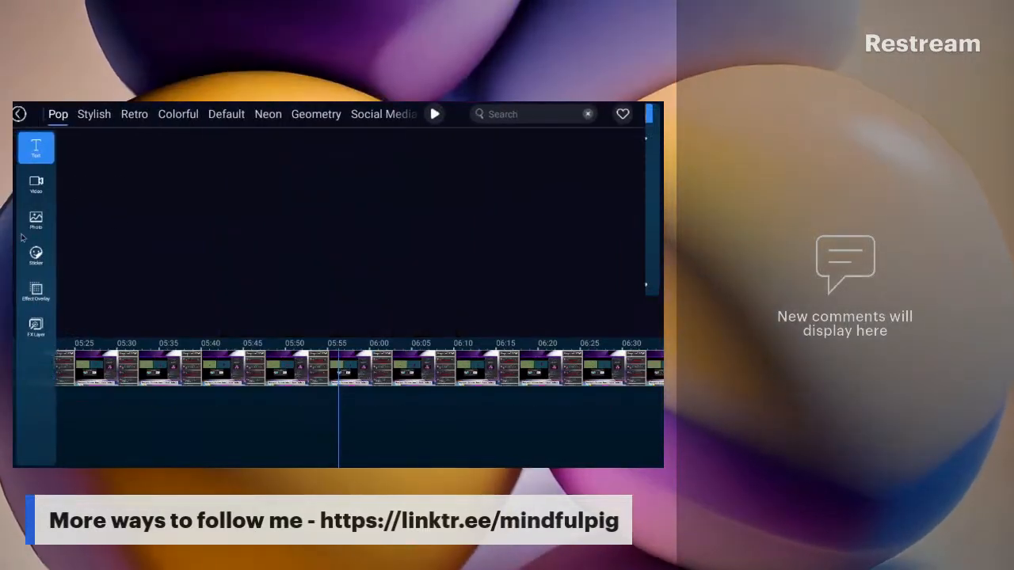
{"action": "left_click", "coordinate": [36, 220]}
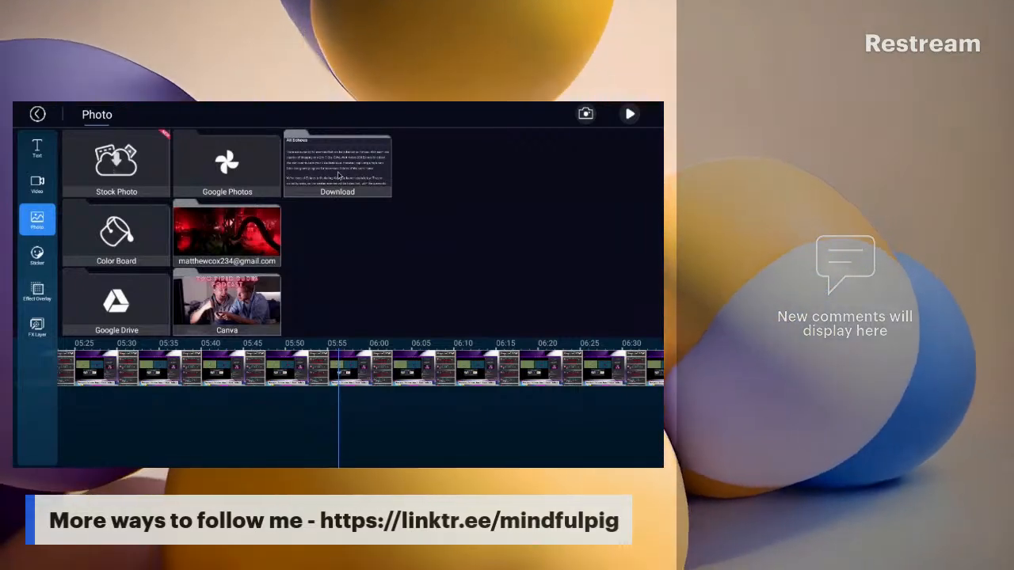
{"action": "left_click", "coordinate": [338, 175]}
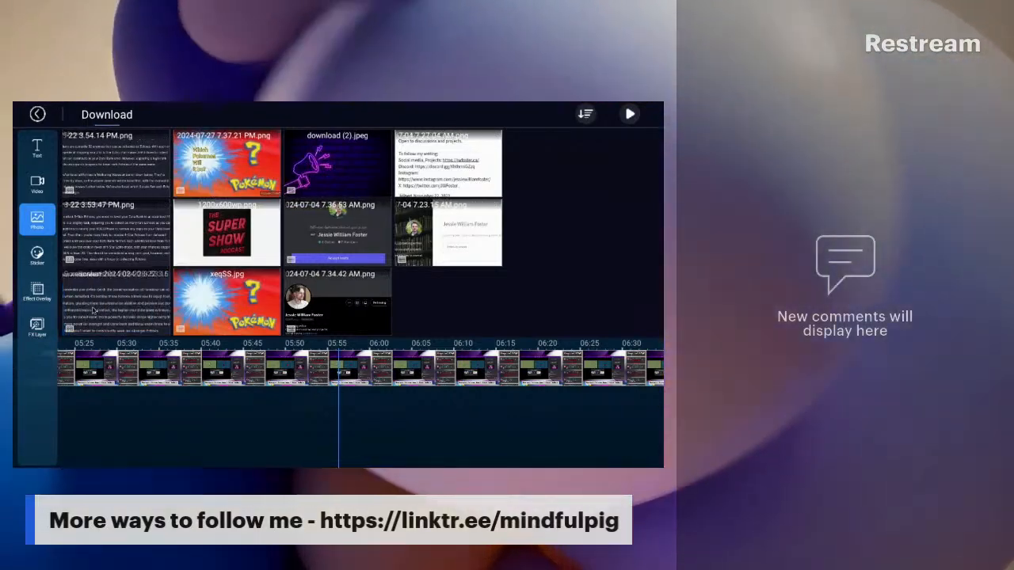
{"action": "left_click_drag", "start_coordinate": [105, 299], "coordinate": [359, 396]}
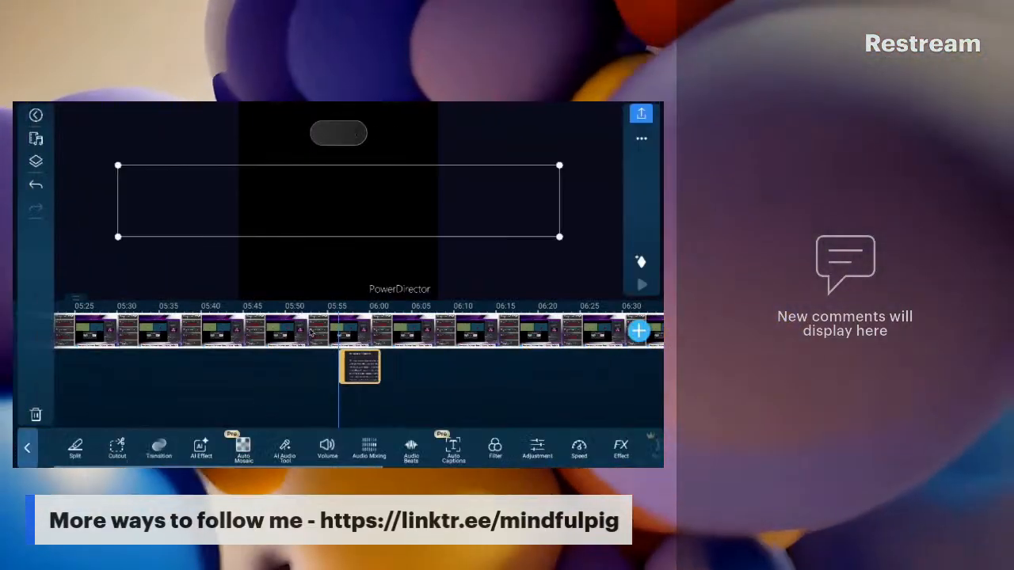
{"action": "left_click", "coordinate": [78, 451]}
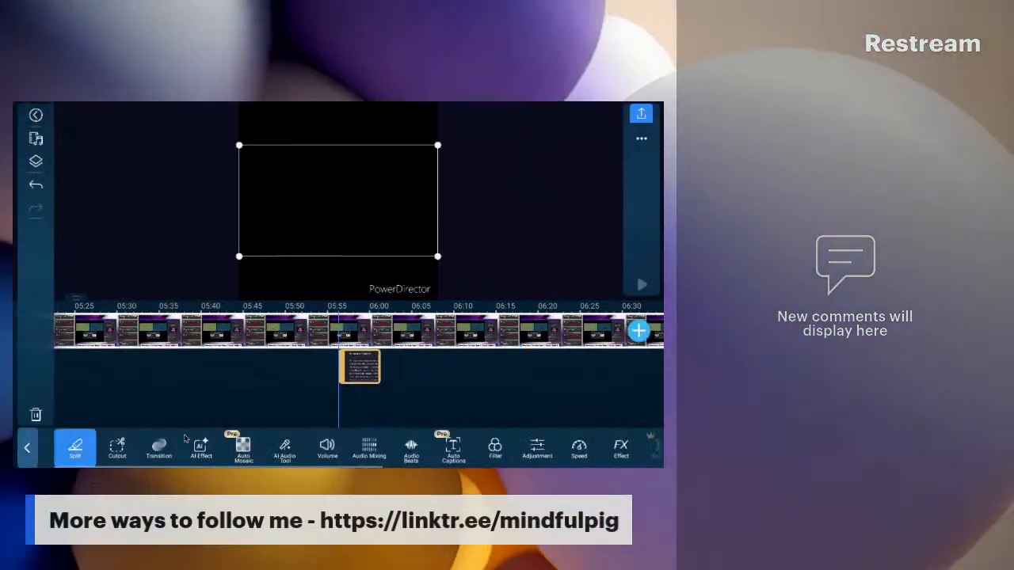
Add the 2024-08-22 3.53.47 PM screenshot as a second photo overlay, placed directly after the first on the same track.
{"action": "left_click", "coordinate": [37, 163]}
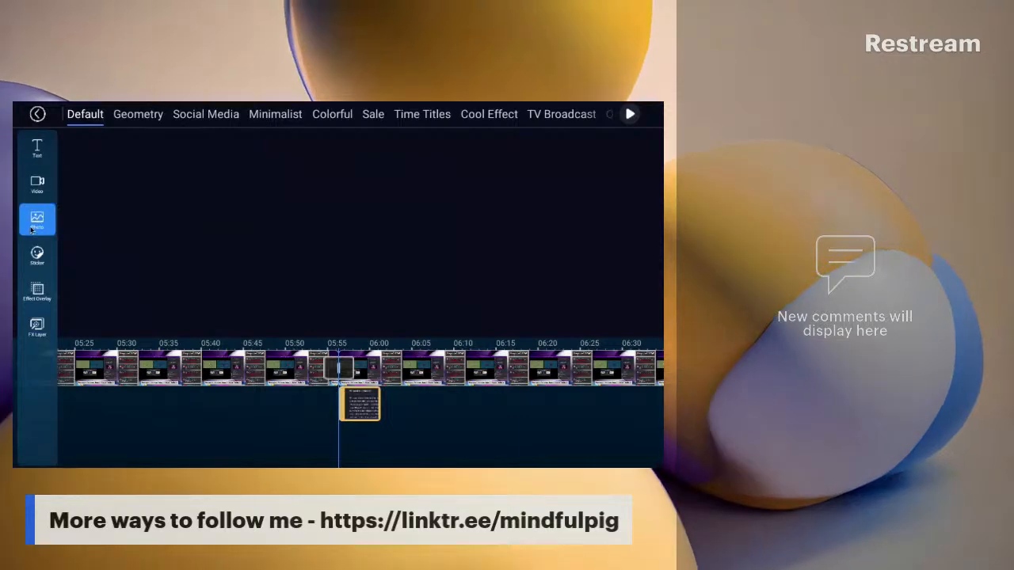
{"action": "left_click", "coordinate": [349, 163]}
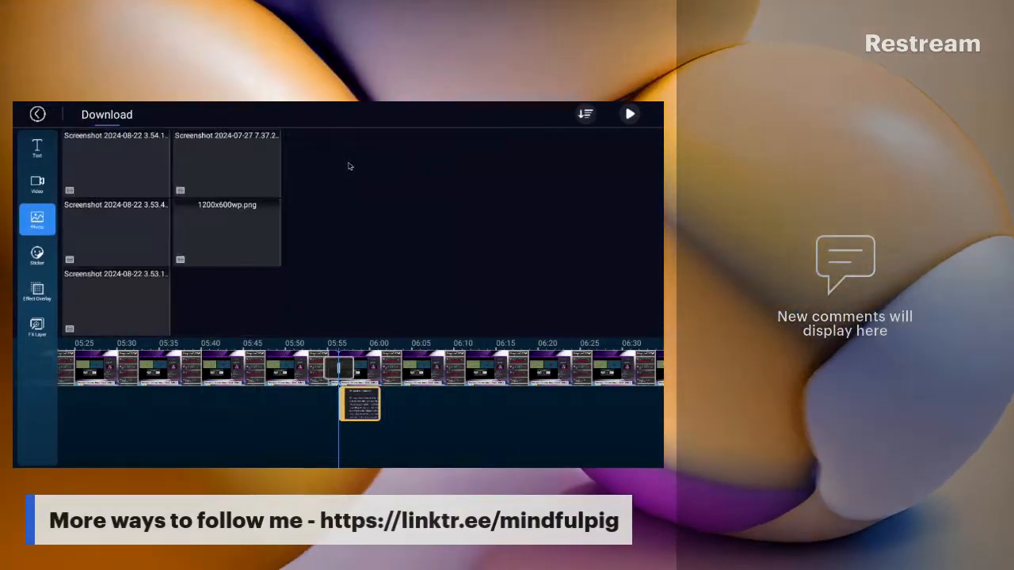
{"action": "left_click", "coordinate": [117, 239]}
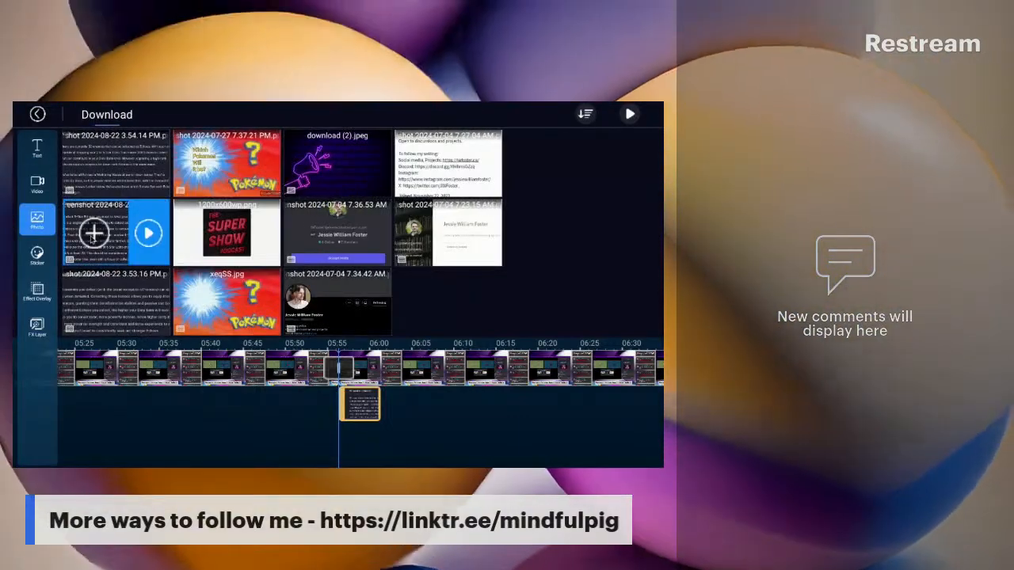
{"action": "left_click", "coordinate": [93, 233]}
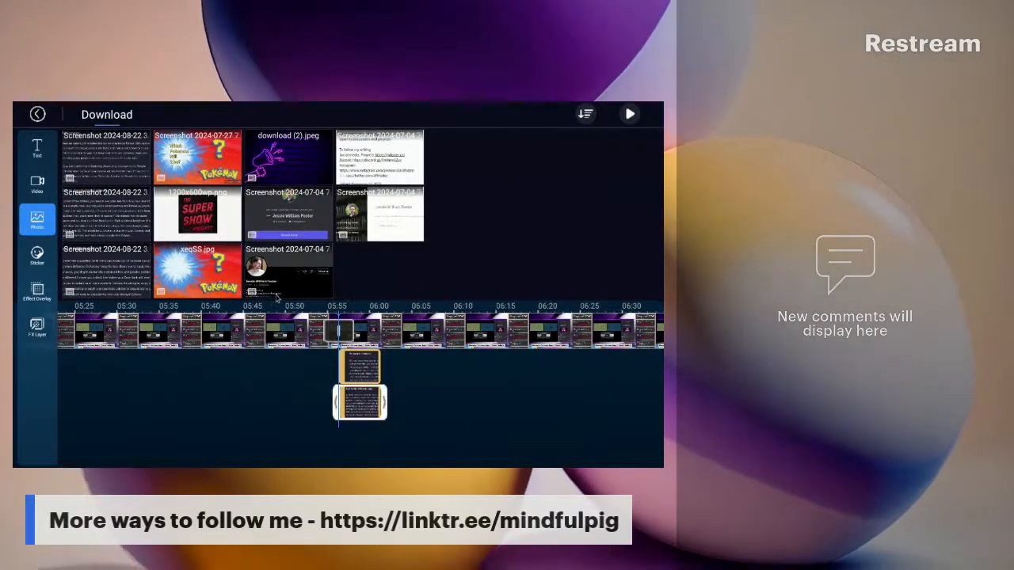
{"action": "left_click", "coordinate": [353, 414]}
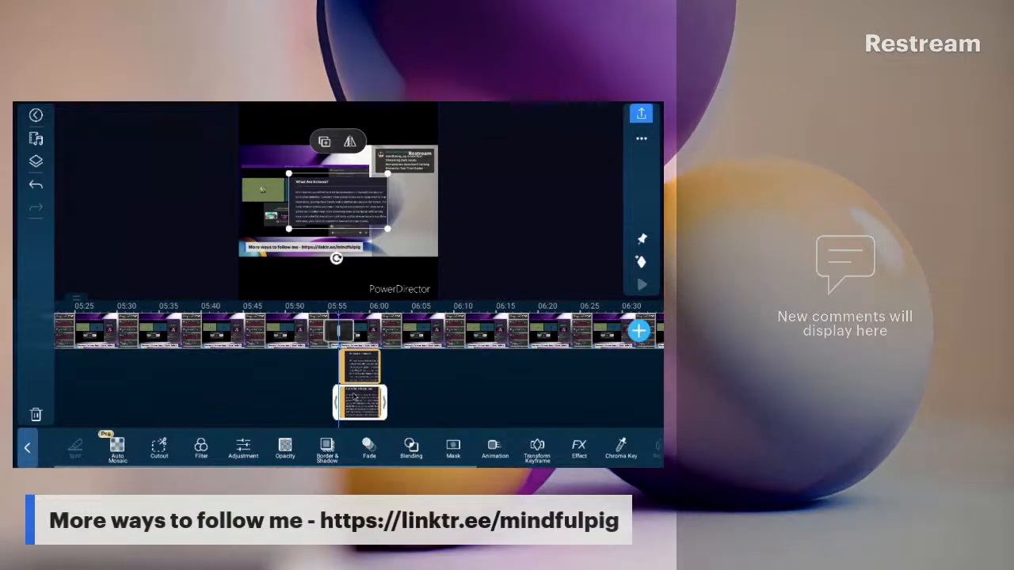
{"action": "left_click_drag", "start_coordinate": [353, 404], "coordinate": [393, 376]}
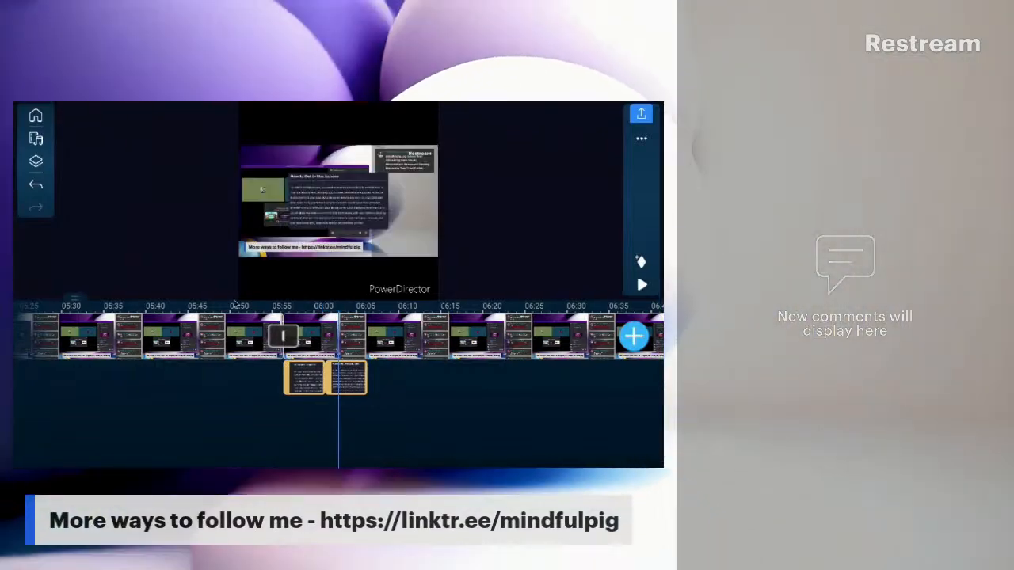
Add the remaining 2024-08-22 text screenshot from the Download folder as a third overlay, directly after the second.
{"action": "left_click", "coordinate": [36, 160]}
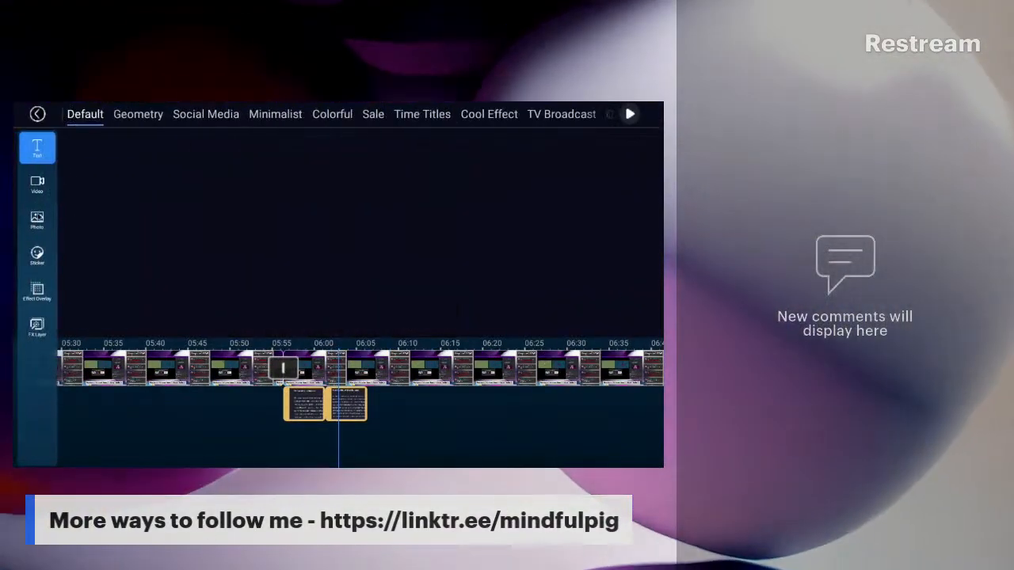
{"action": "left_click", "coordinate": [37, 219]}
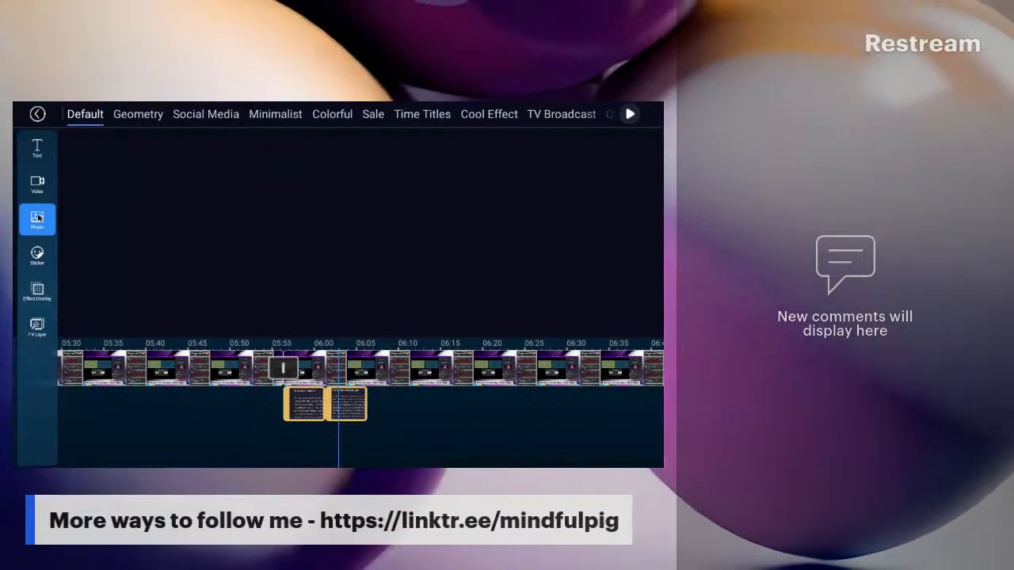
{"action": "left_click", "coordinate": [349, 179]}
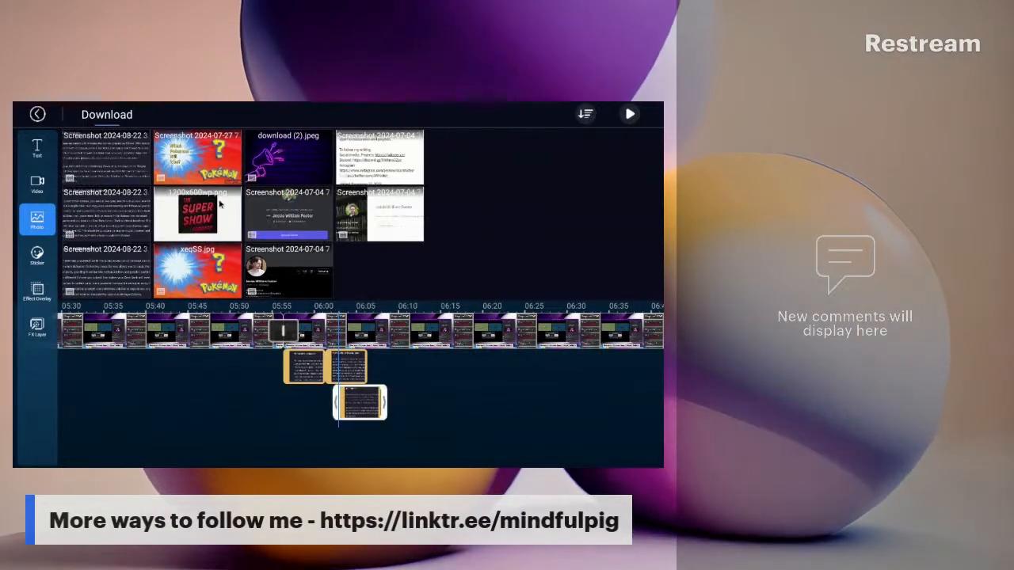
{"action": "left_click", "coordinate": [367, 404]}
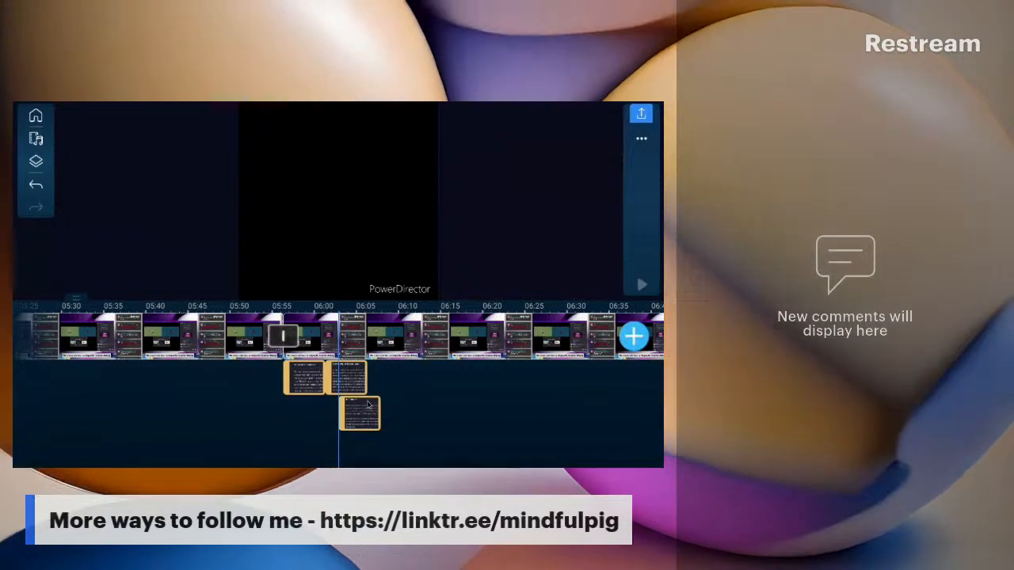
{"action": "left_click_drag", "start_coordinate": [368, 405], "coordinate": [398, 369]}
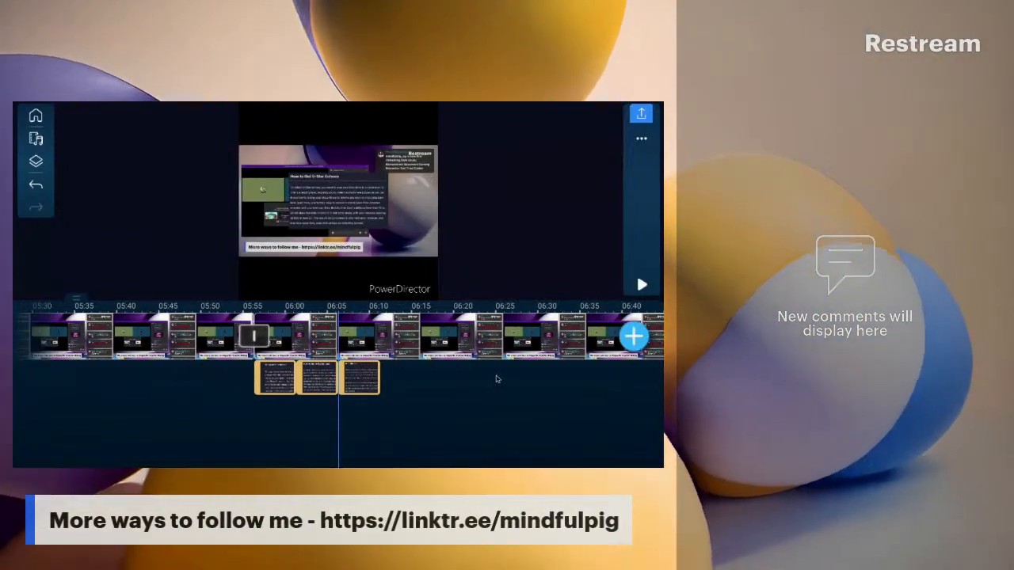
Split the main video clip at the end of the third screenshot overlay.
{"action": "left_click_drag", "start_coordinate": [495, 377], "coordinate": [452, 380]}
{"action": "left_click", "coordinate": [310, 384]}
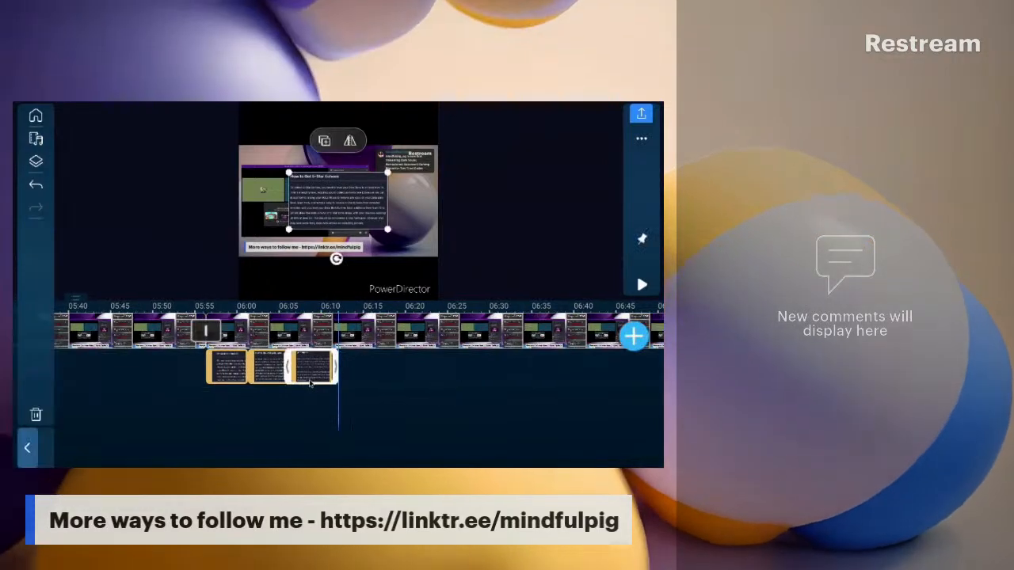
{"action": "left_click", "coordinate": [186, 359]}
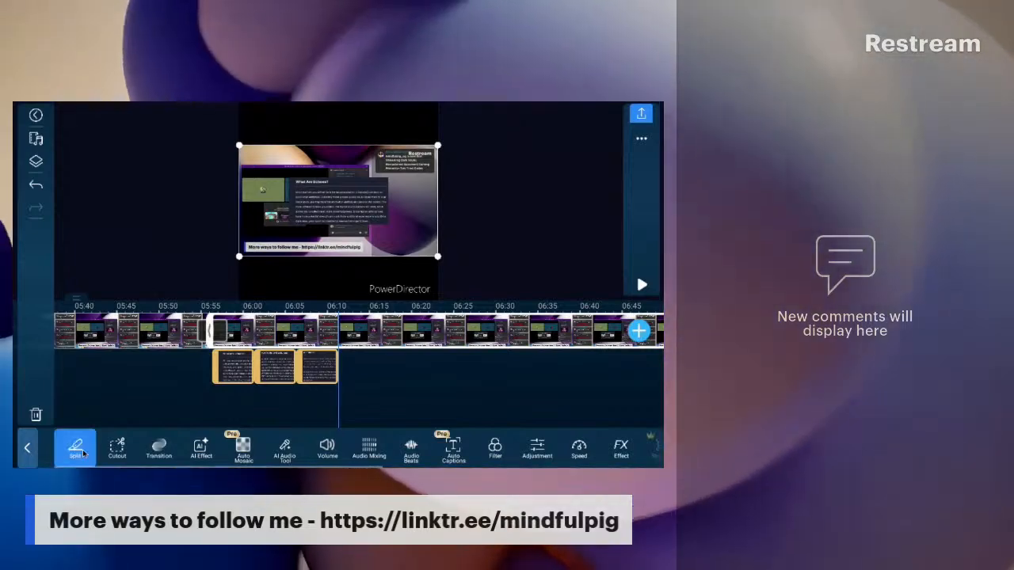
{"action": "left_click", "coordinate": [80, 449]}
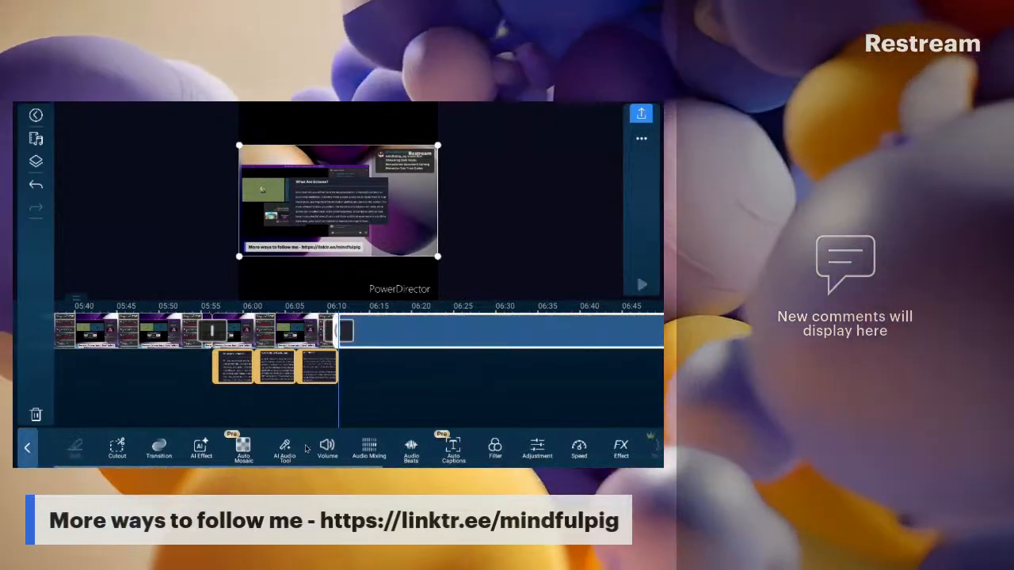
{"action": "left_click", "coordinate": [191, 389]}
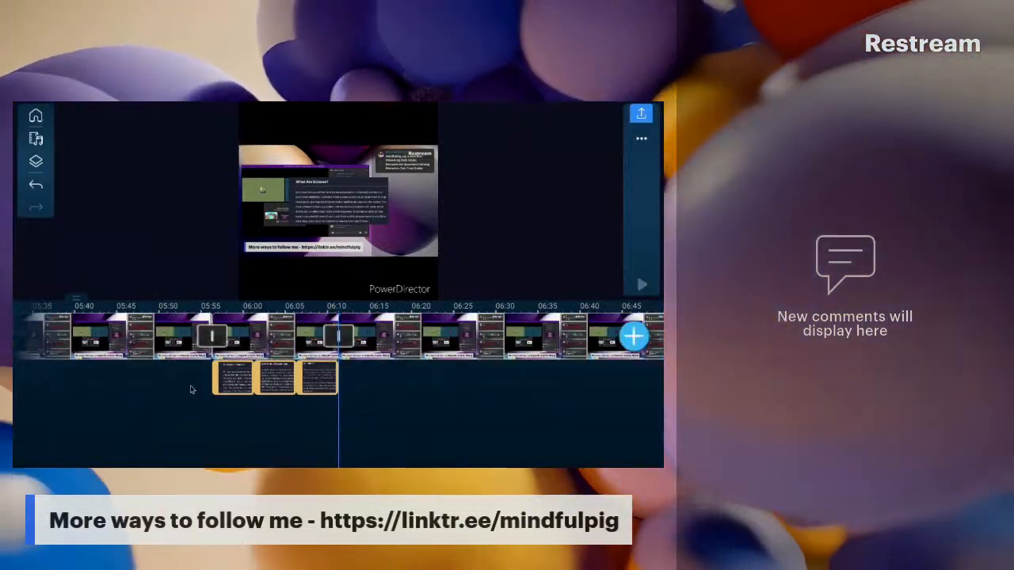
Apply the Film Roll 03 transition to the main-track cut where the first screenshot overlay starts.
{"action": "left_click_drag", "start_coordinate": [158, 389], "coordinate": [376, 399]}
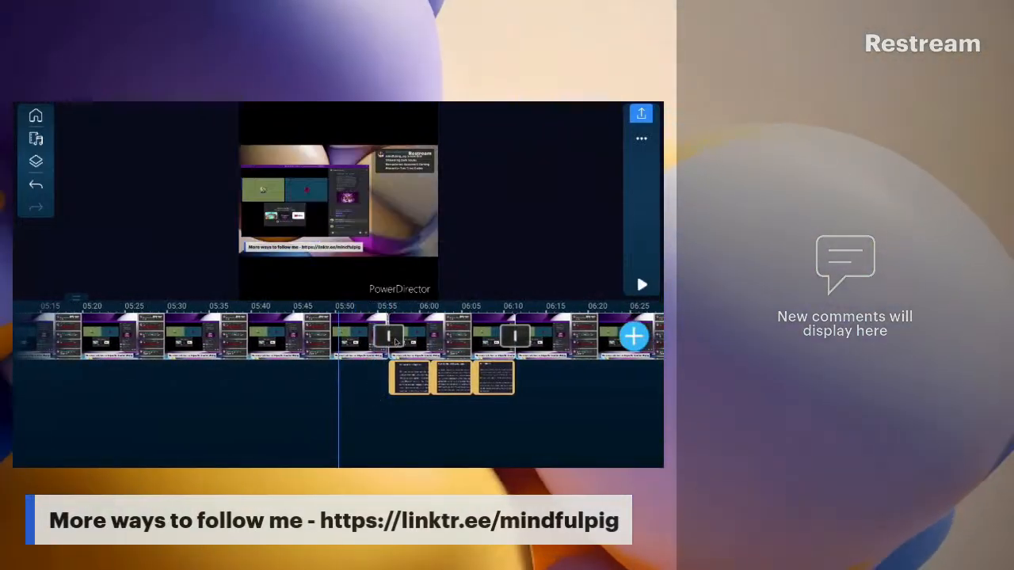
{"action": "left_click", "coordinate": [388, 337]}
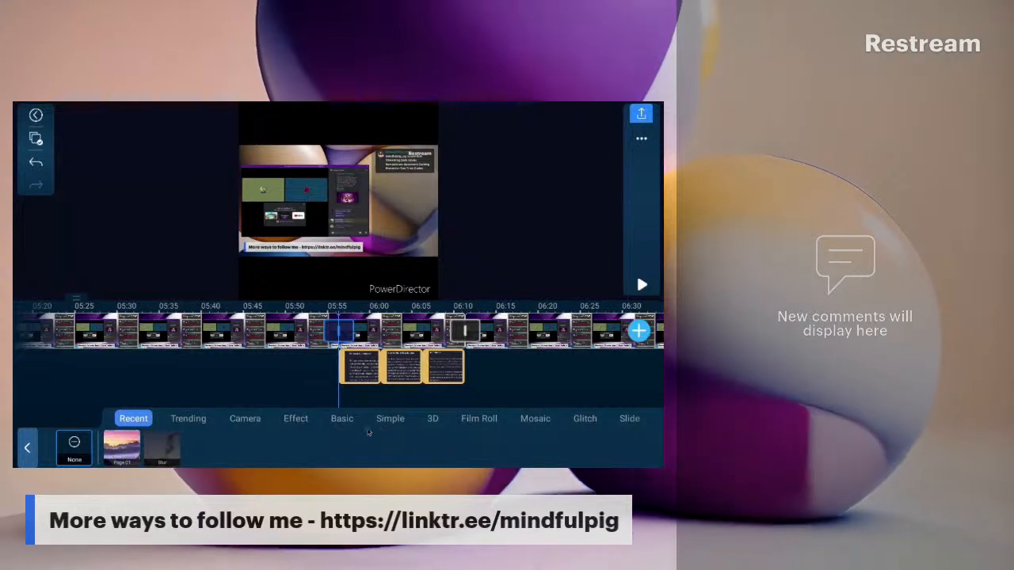
{"action": "left_click_drag", "start_coordinate": [486, 421], "coordinate": [342, 428]}
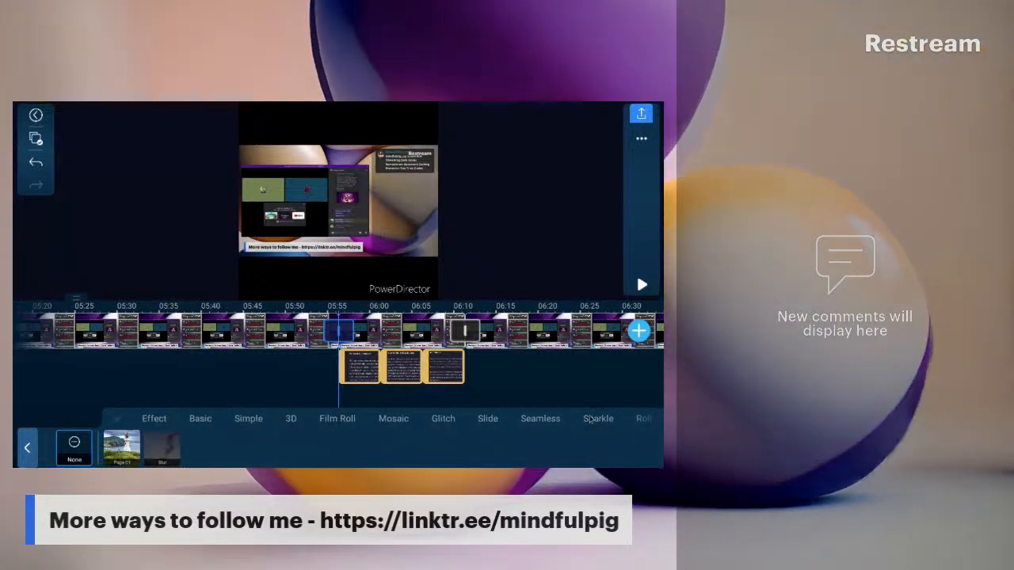
{"action": "left_click_drag", "start_coordinate": [421, 437], "coordinate": [606, 428]}
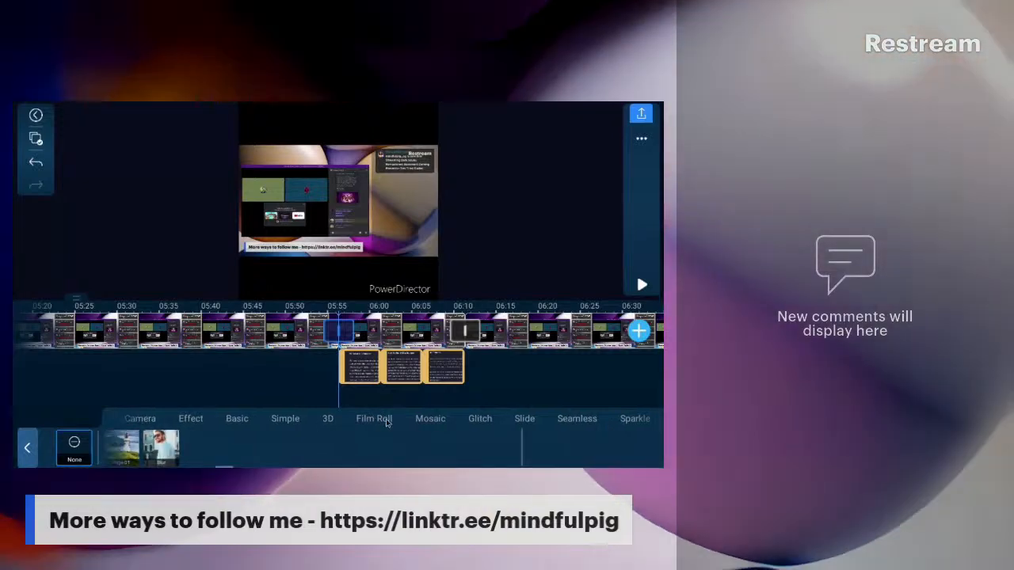
{"action": "left_click", "coordinate": [376, 424]}
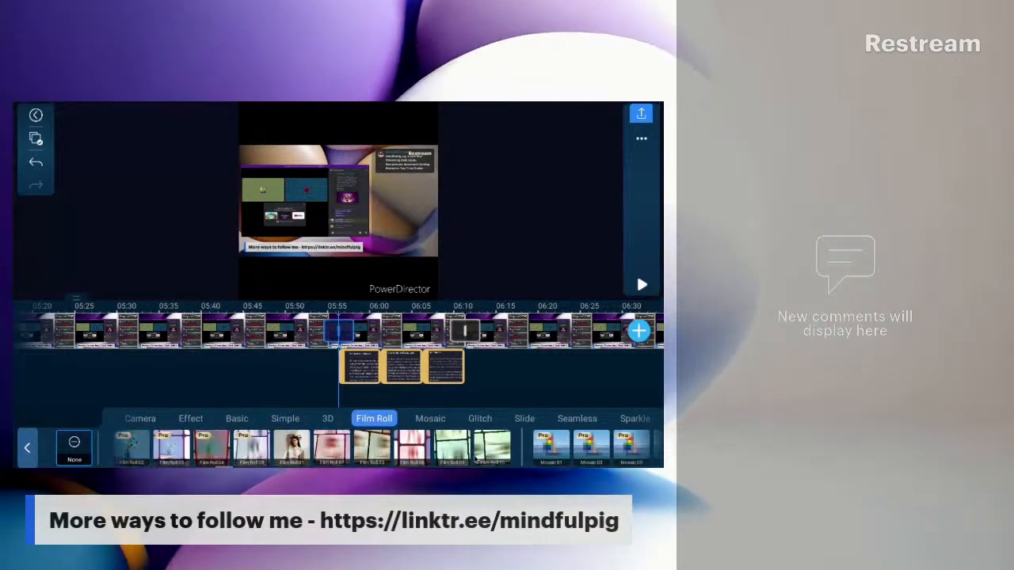
{"action": "left_click", "coordinate": [374, 445]}
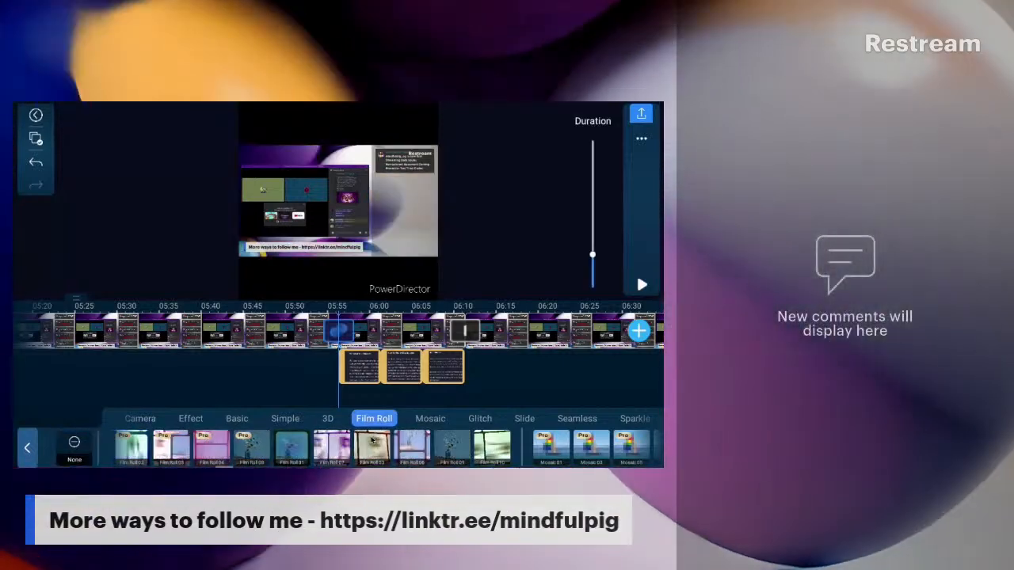
Apply the recently used Film Roll 03 transition to the main-track cut where the third screenshot overlay ends.
{"action": "left_click", "coordinate": [462, 332]}
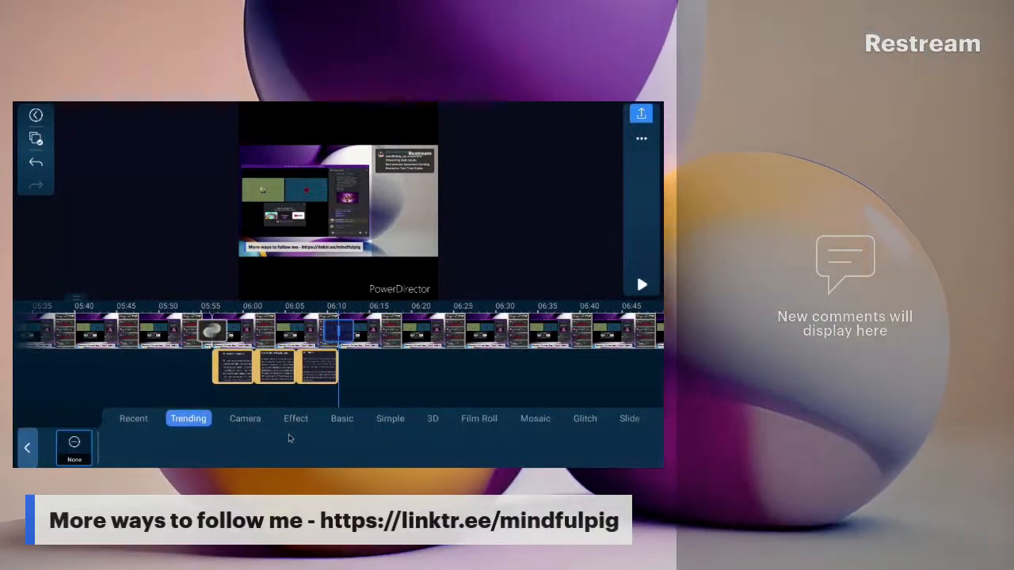
{"action": "left_click", "coordinate": [134, 418]}
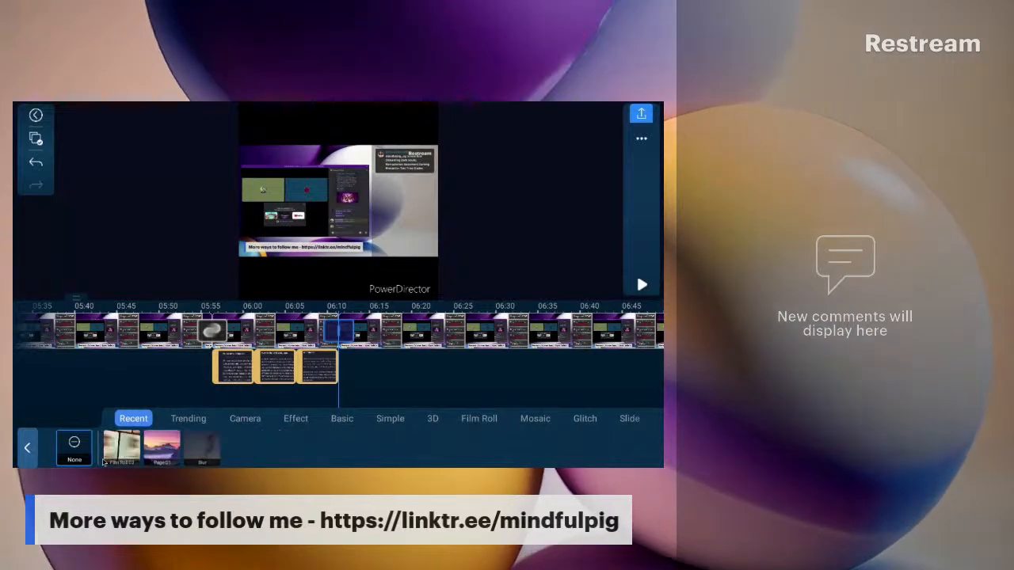
{"action": "left_click", "coordinate": [123, 442]}
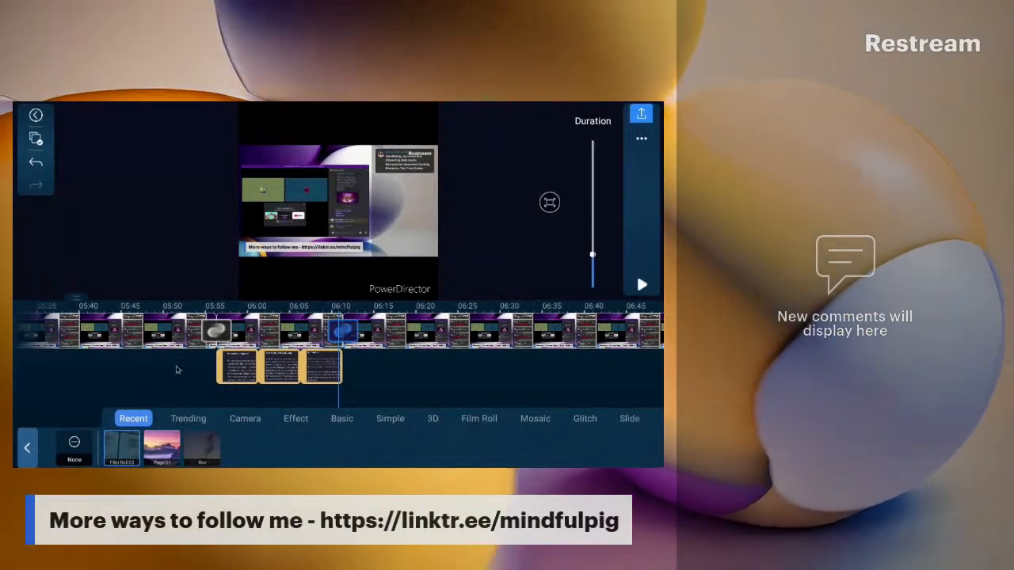
{"action": "left_click", "coordinate": [177, 370]}
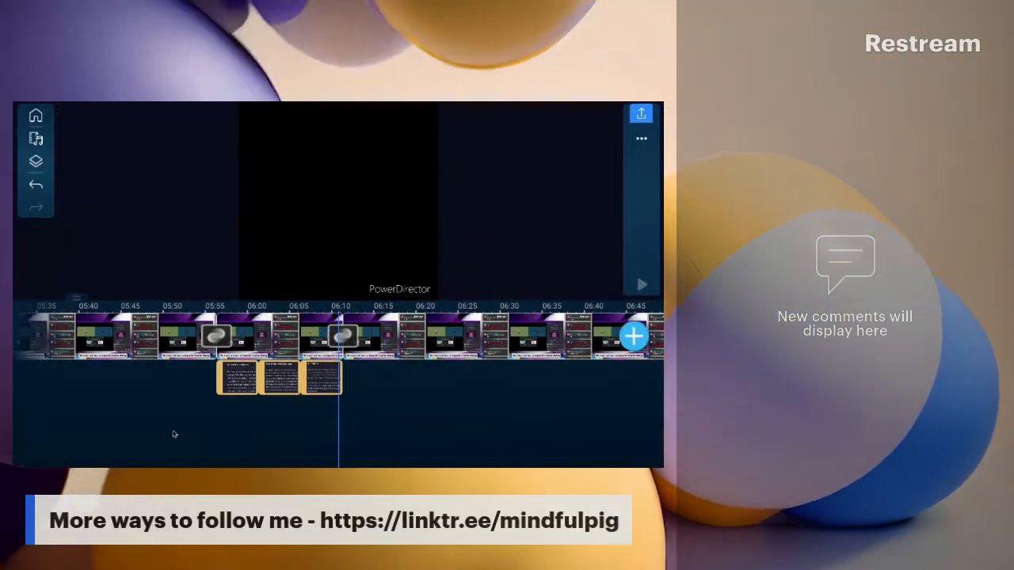
Preview the edit from about 05:50 through the first transition into the screenshot overlays.
{"action": "left_click_drag", "start_coordinate": [174, 434], "coordinate": [318, 431]}
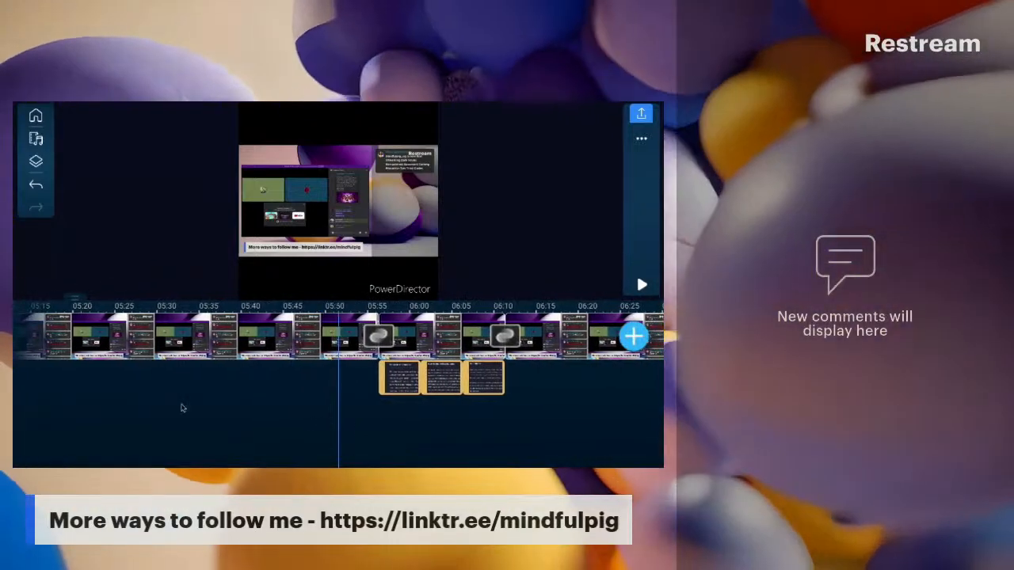
{"action": "key", "text": "space"}
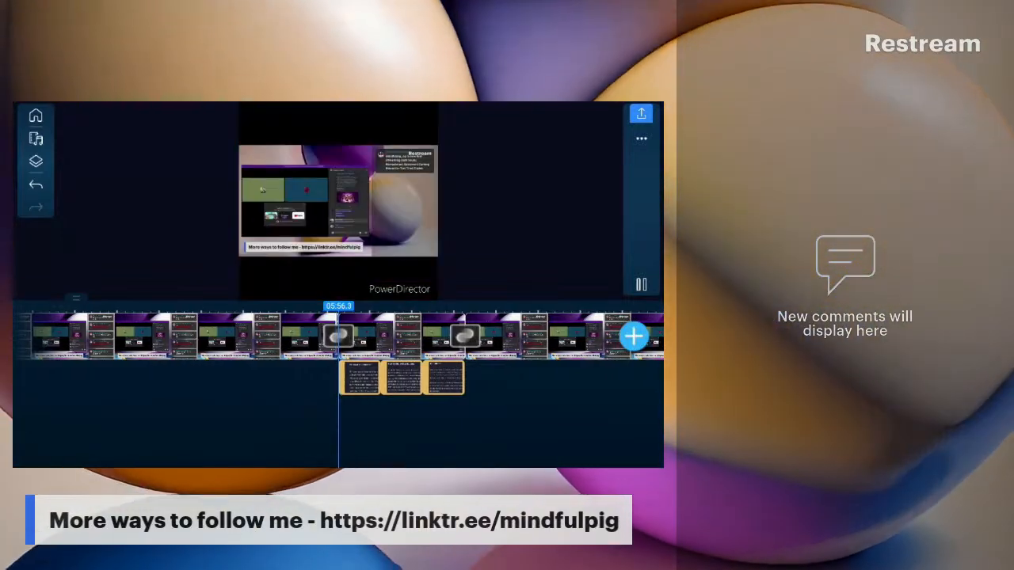
{"action": "left_click_drag", "start_coordinate": [339, 427], "coordinate": [376, 428]}
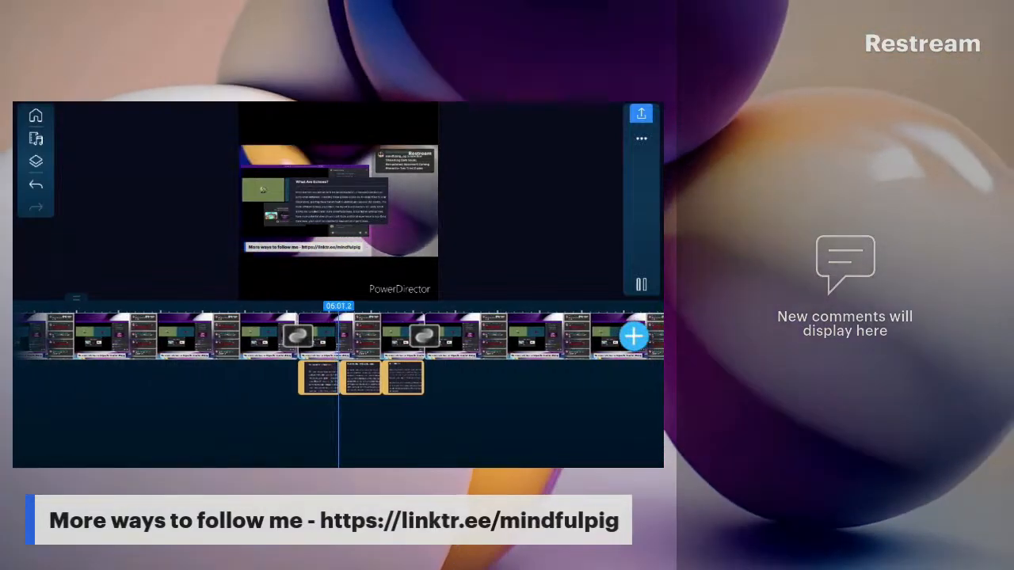
{"action": "left_click", "coordinate": [641, 285]}
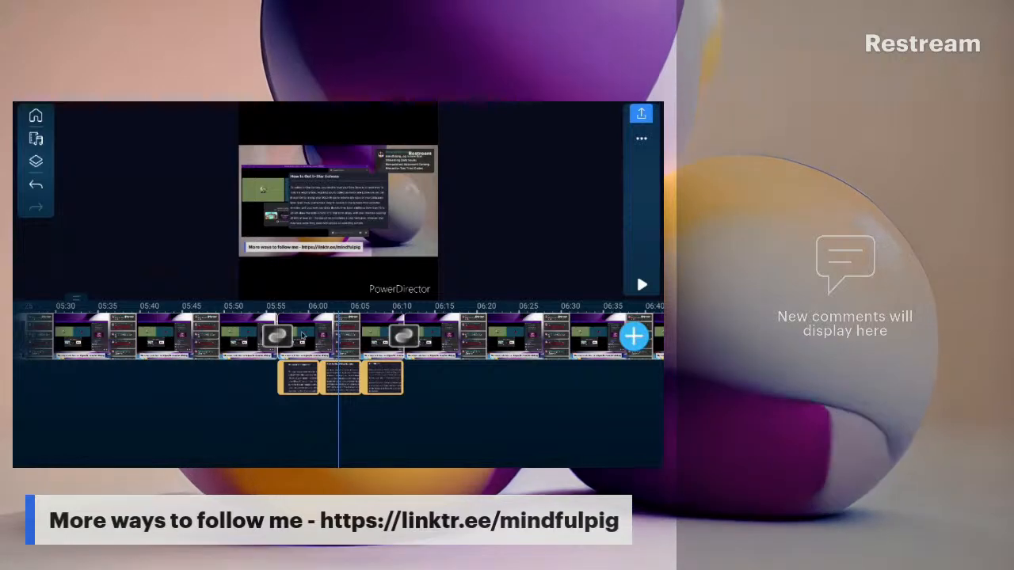
Extract the audio from the main-track segment between the two Film Roll transitions, and delete that video segment.
{"action": "left_click", "coordinate": [309, 335]}
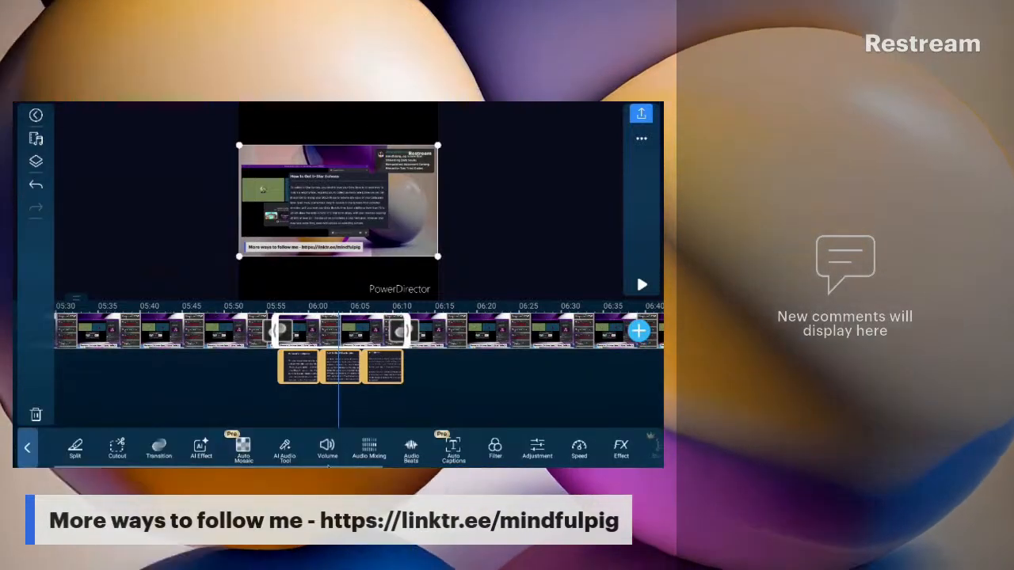
{"action": "left_click", "coordinate": [284, 448]}
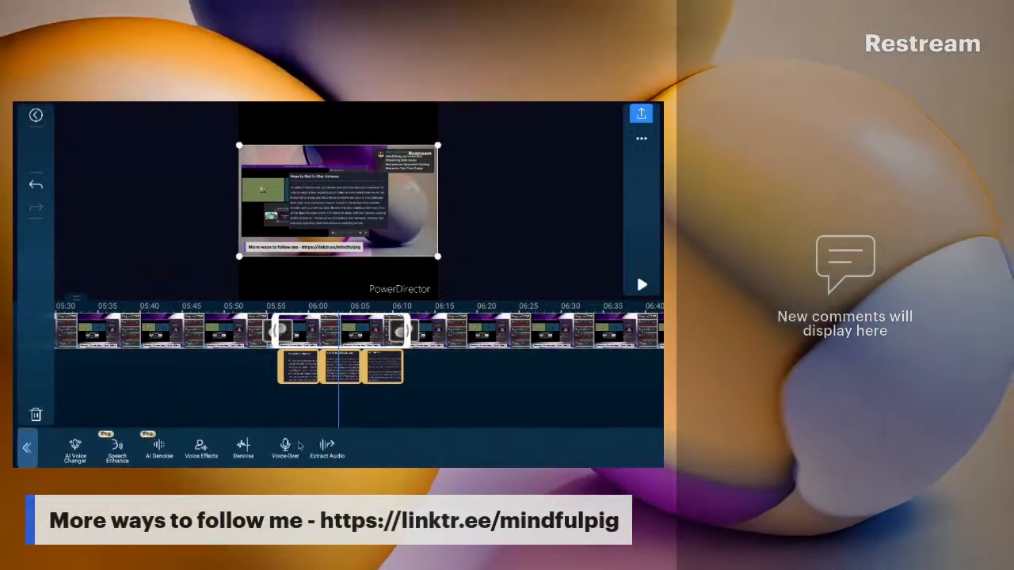
{"action": "left_click", "coordinate": [316, 451]}
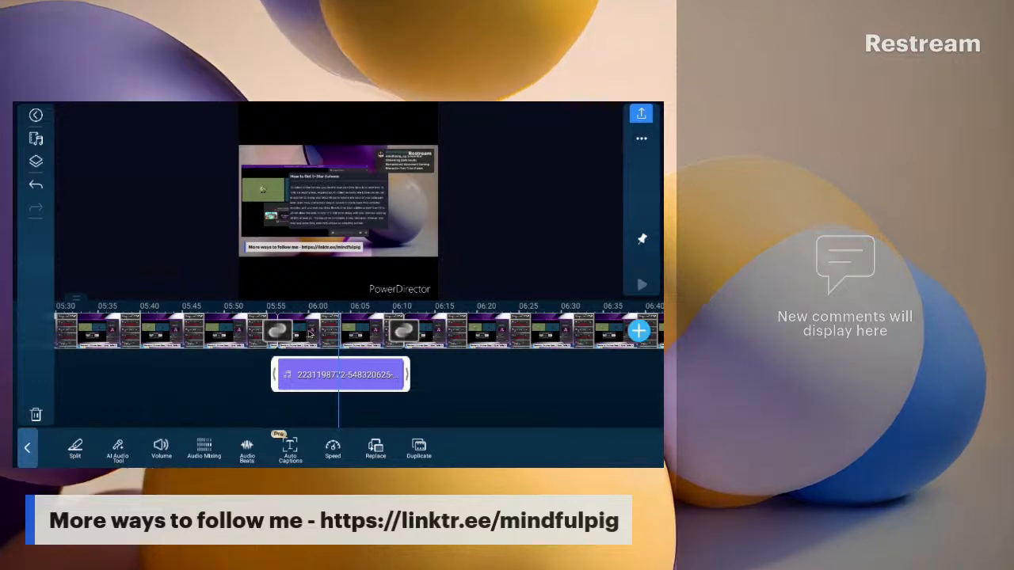
{"action": "left_click", "coordinate": [36, 415]}
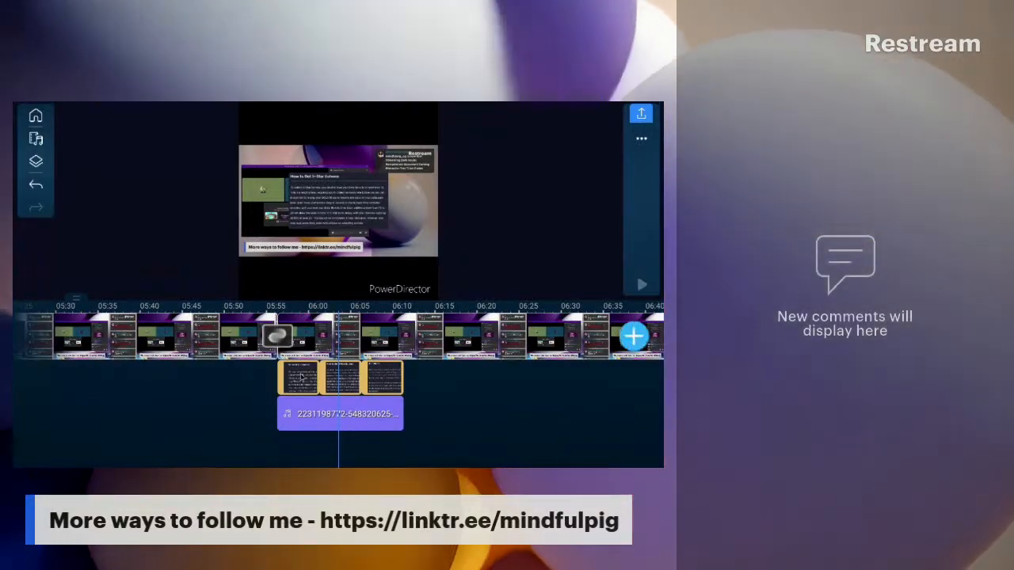
Move the three text screenshots from the overlay track into the main track, in order, above the extracted audio.
{"action": "left_click_drag", "start_coordinate": [277, 337], "coordinate": [305, 343]}
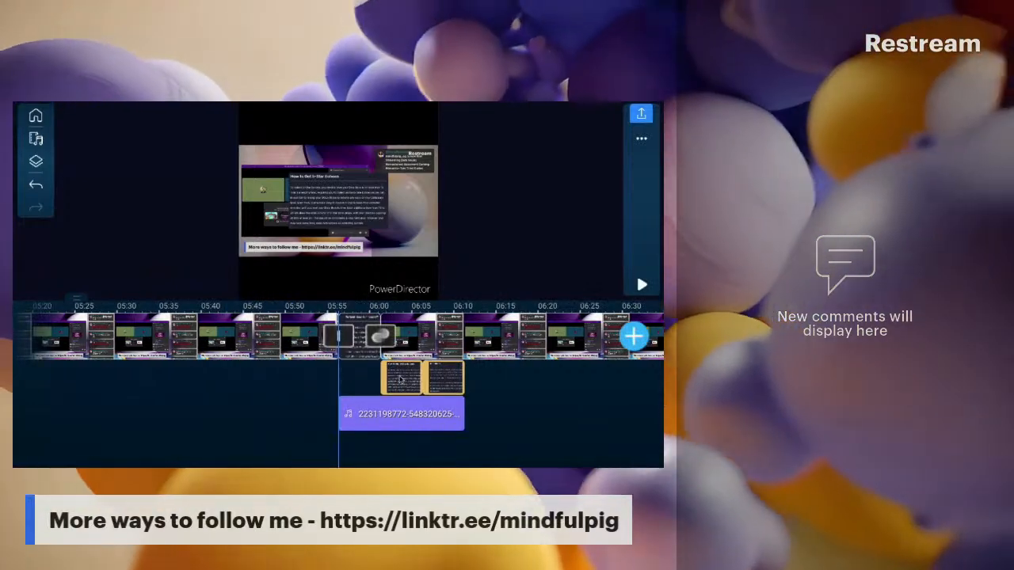
{"action": "left_click_drag", "start_coordinate": [402, 366], "coordinate": [405, 359]}
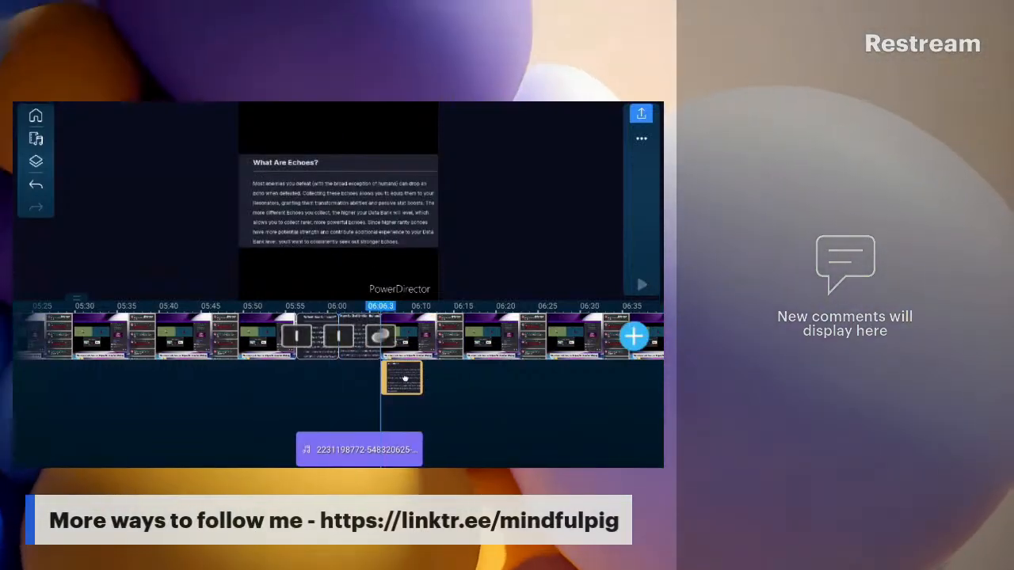
{"action": "left_click_drag", "start_coordinate": [403, 355], "coordinate": [405, 356]}
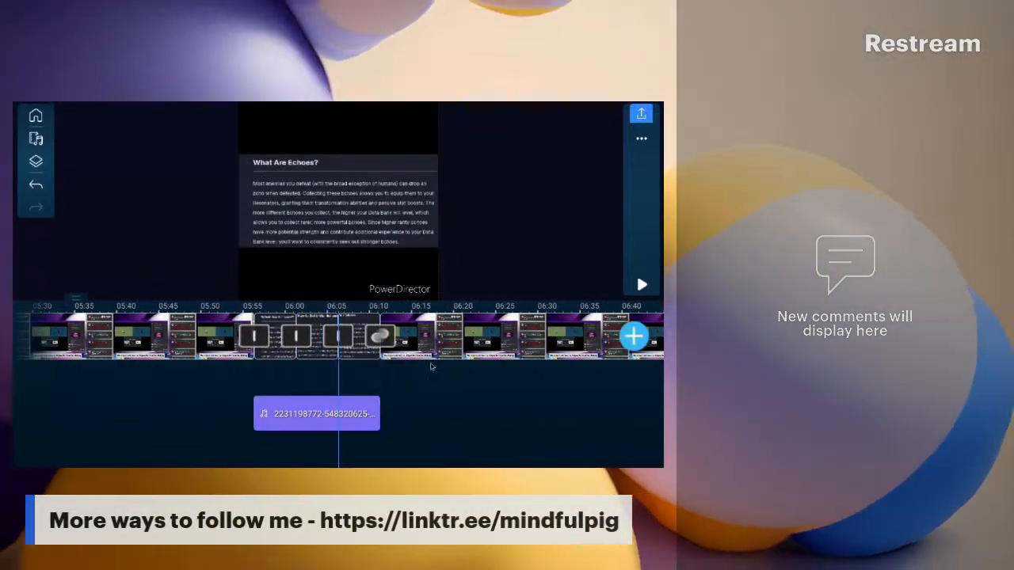
Apply the recently used Film Roll 03 transition to the cut before the first screenshot and to the two cuts between the screenshots.
{"action": "left_click", "coordinate": [269, 348]}
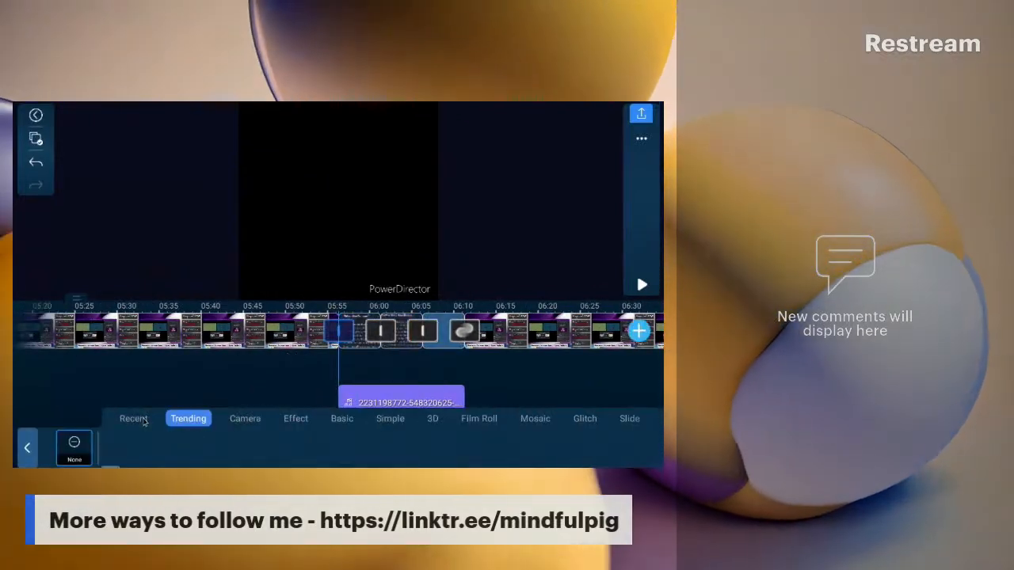
{"action": "left_click", "coordinate": [133, 418]}
{"action": "left_click", "coordinate": [202, 449]}
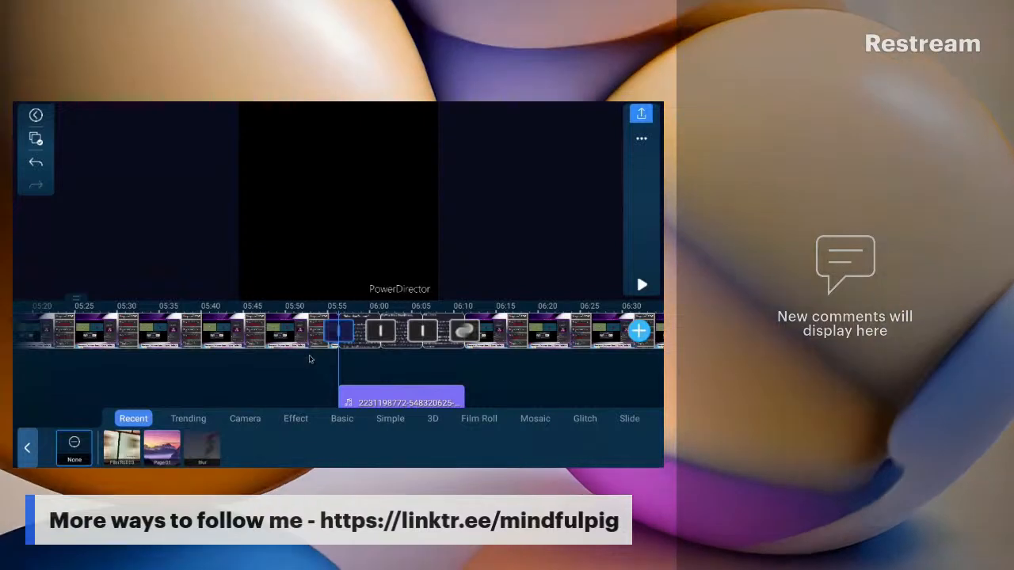
{"action": "left_click", "coordinate": [388, 334]}
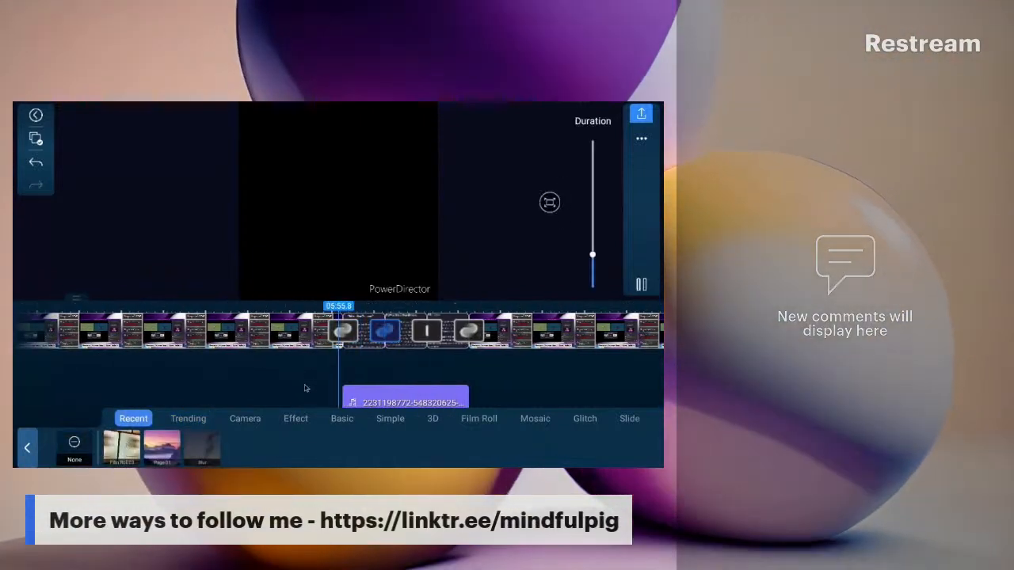
{"action": "left_click", "coordinate": [421, 331]}
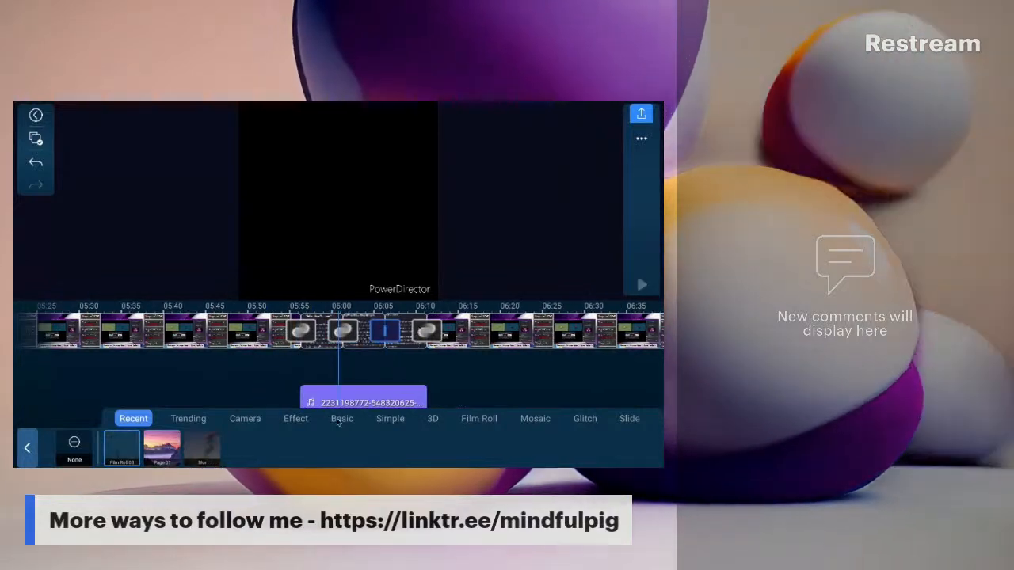
{"action": "left_click", "coordinate": [132, 419]}
{"action": "left_click", "coordinate": [125, 449]}
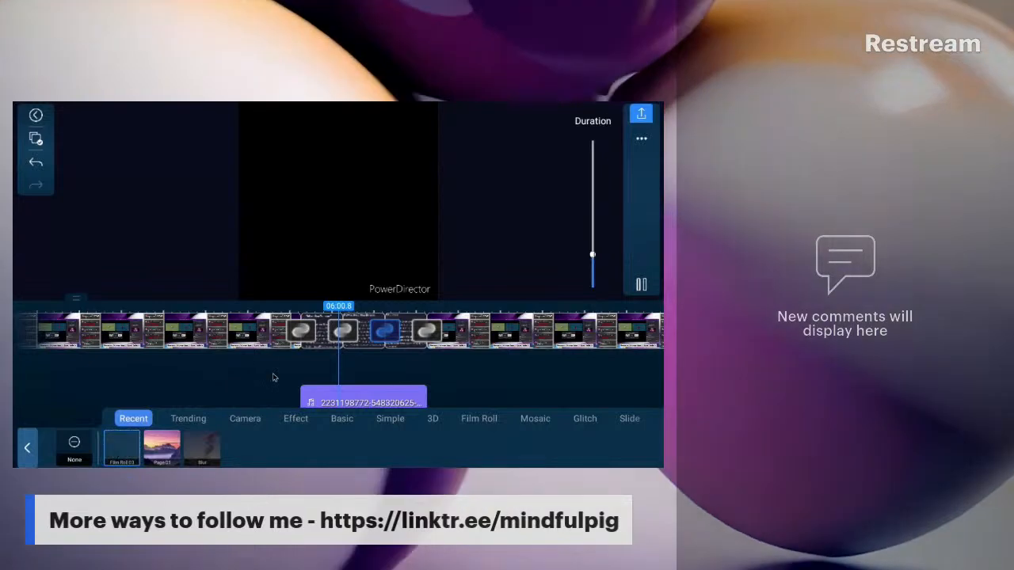
{"action": "left_click", "coordinate": [276, 378]}
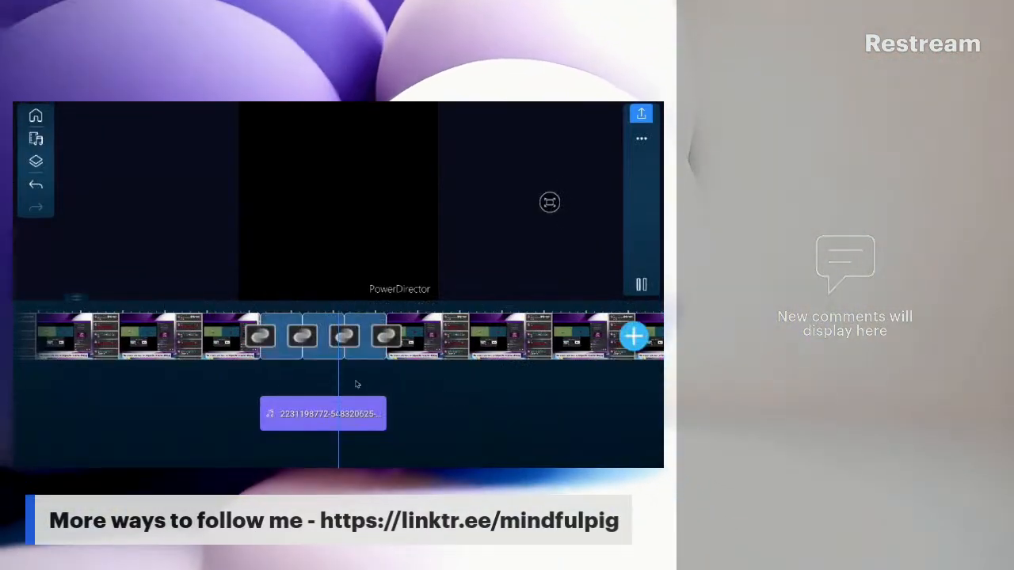
Preview the edit from about 05:53 through the screenshot section, and continue to about 09:49.
{"action": "left_click_drag", "start_coordinate": [176, 375], "coordinate": [318, 390]}
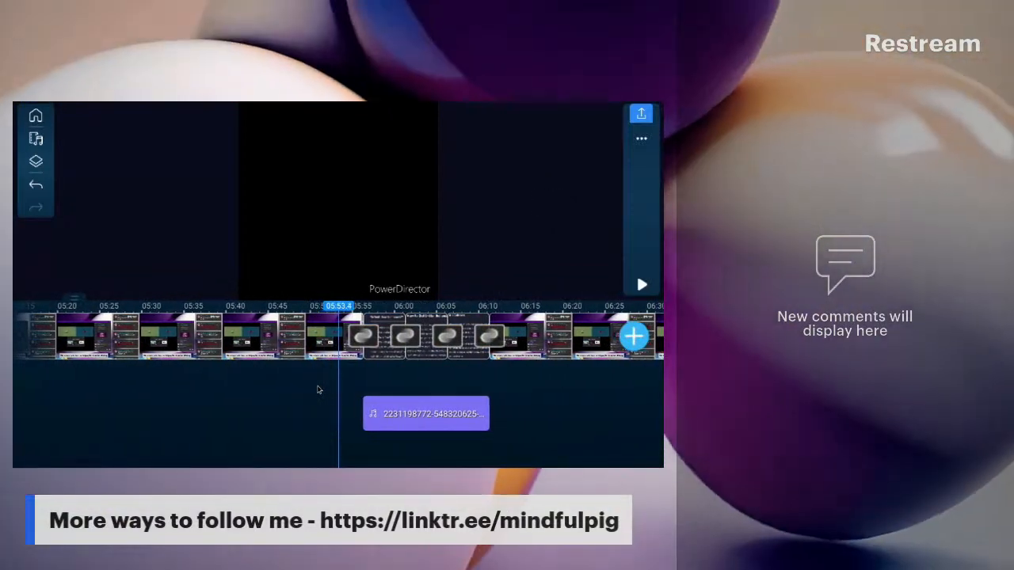
{"action": "key", "text": "space"}
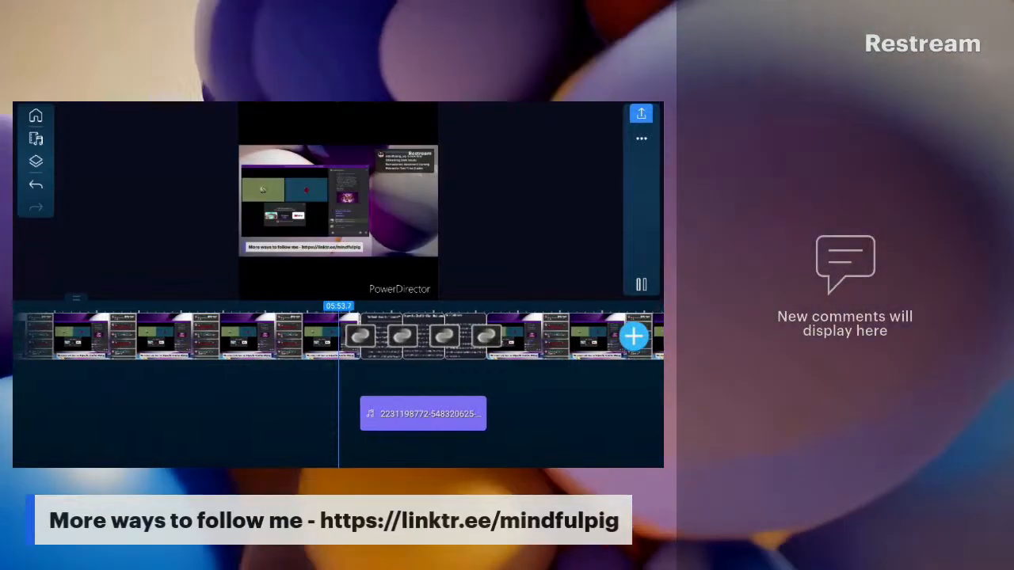
{"action": "left_click", "coordinate": [641, 284]}
{"action": "left_click", "coordinate": [642, 284]}
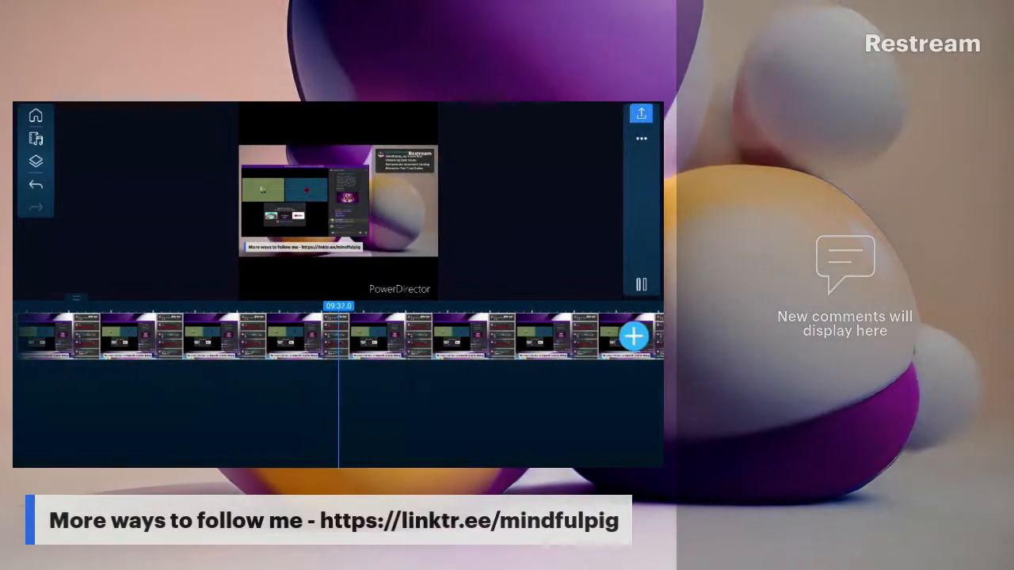
{"action": "left_click", "coordinate": [640, 283]}
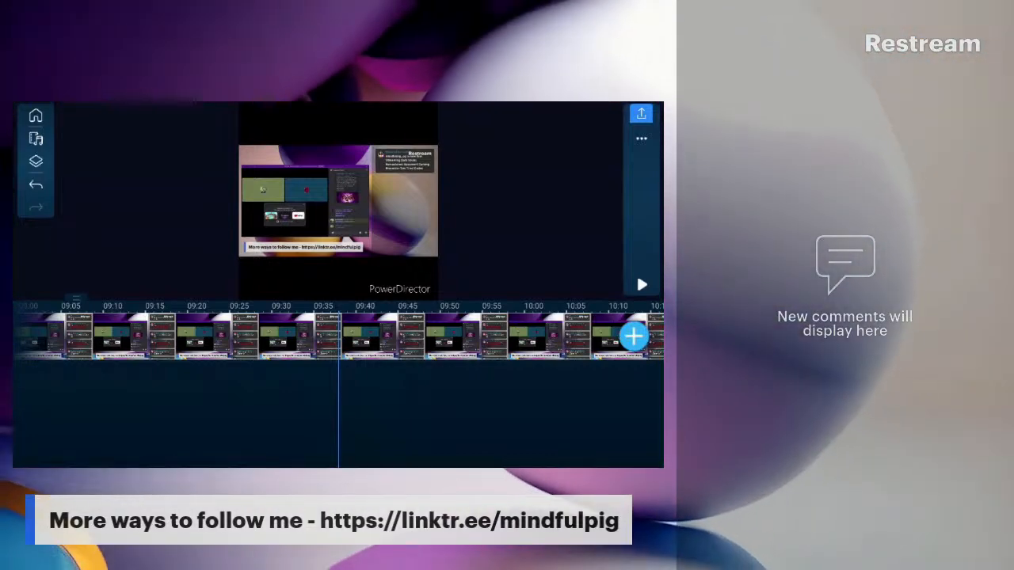
{"action": "left_click", "coordinate": [642, 284]}
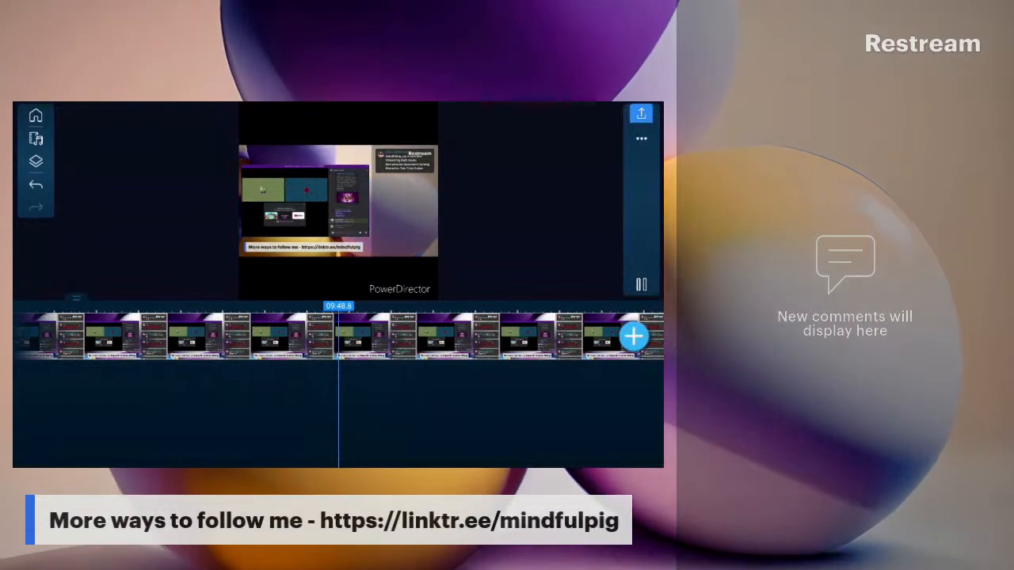
{"action": "left_click", "coordinate": [642, 284]}
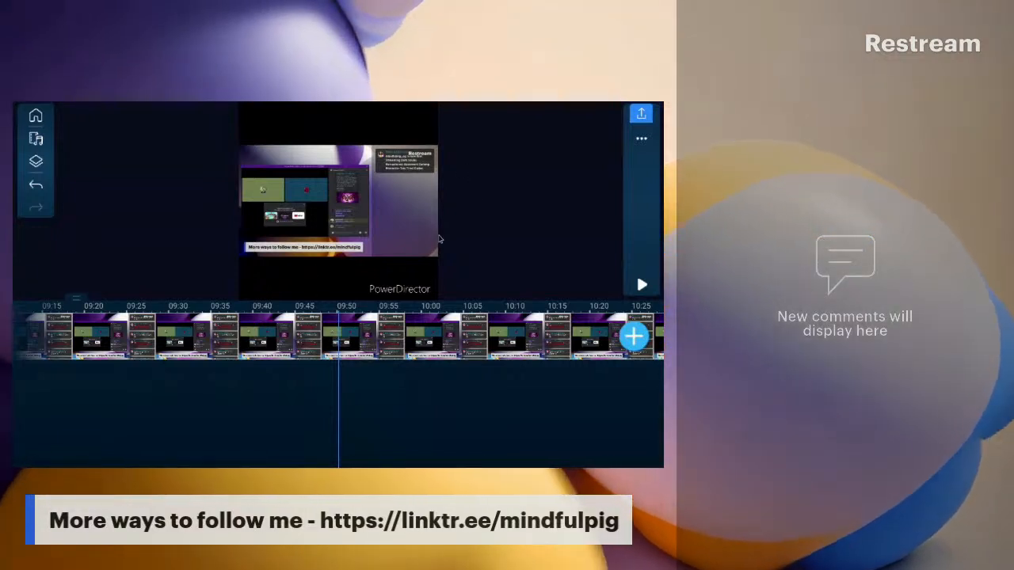
Overlay the golden character artwork JPG from the Download photo folder on the recording at about 09:49.
{"action": "key", "text": "alt+Tab"}
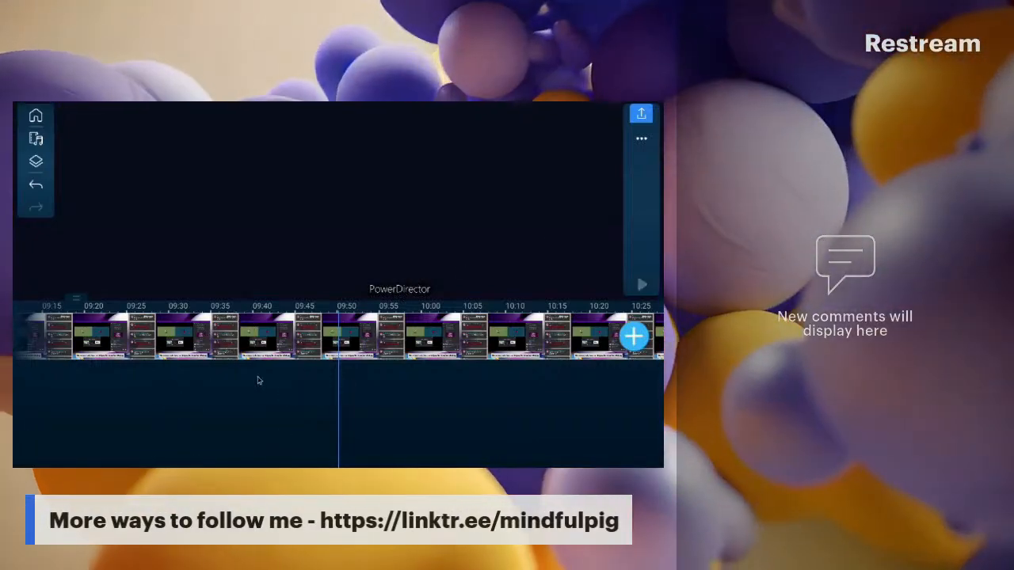
{"action": "left_click_drag", "start_coordinate": [256, 380], "coordinate": [400, 381]}
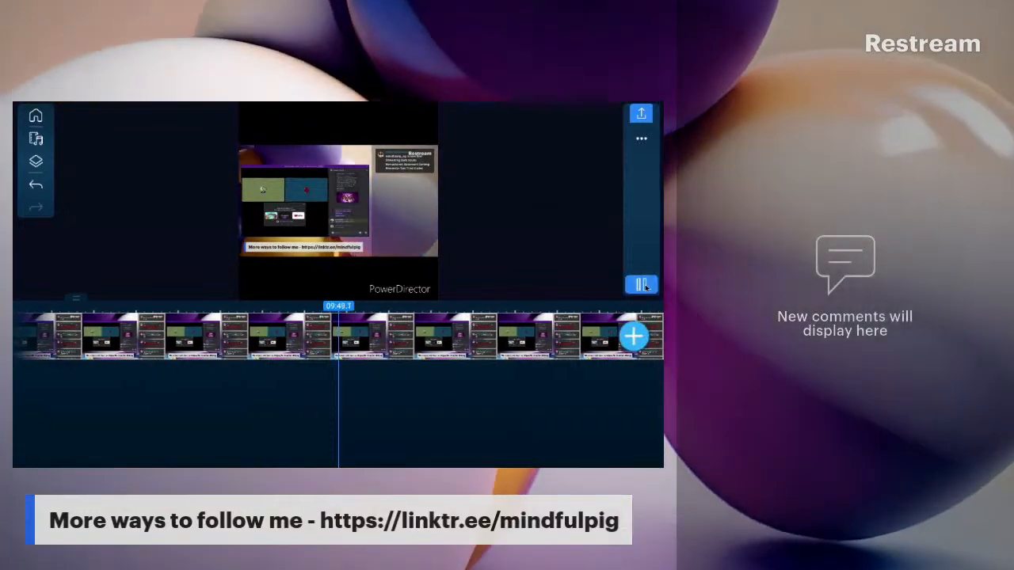
{"action": "left_click", "coordinate": [641, 285]}
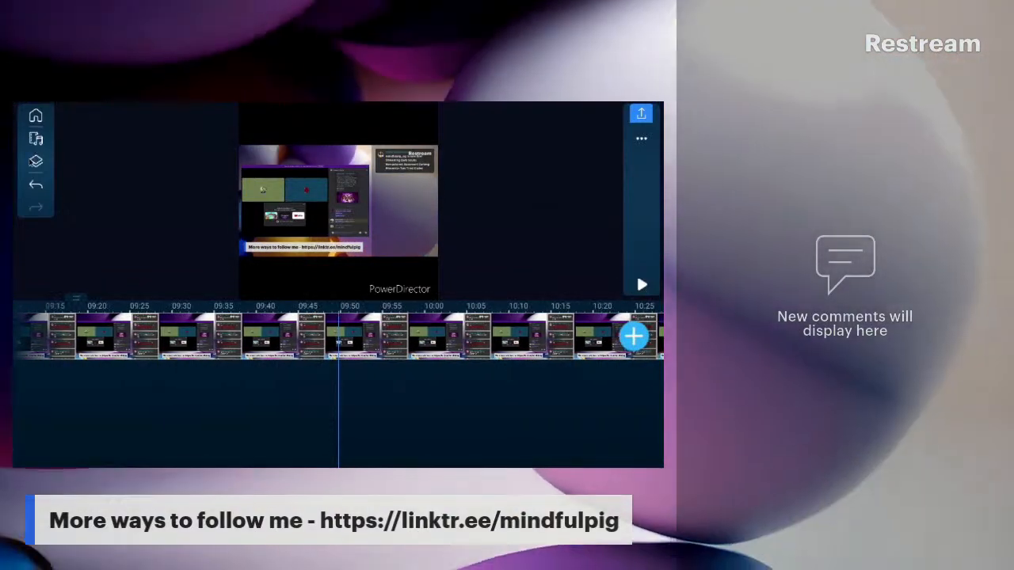
{"action": "left_click", "coordinate": [35, 161]}
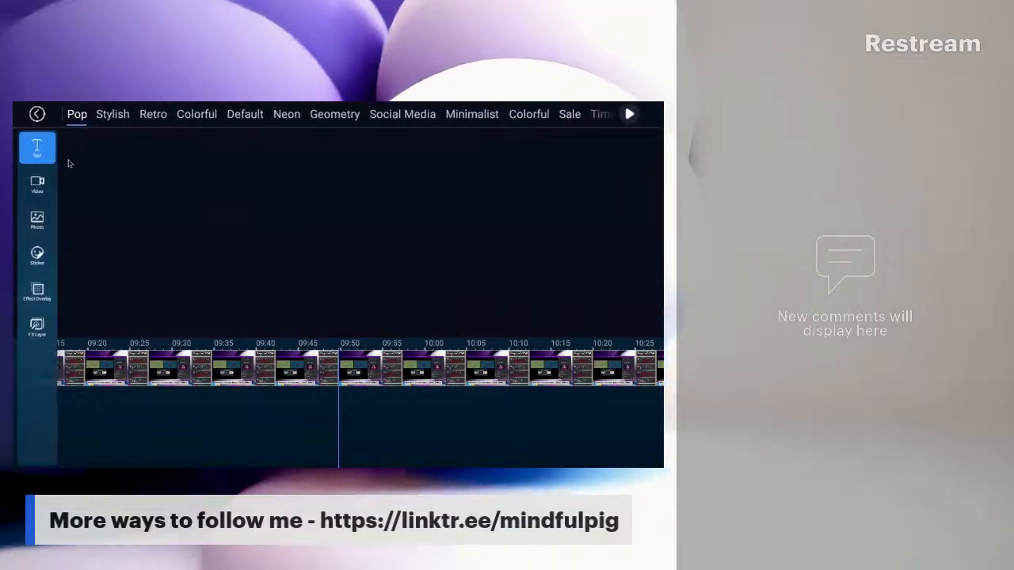
{"action": "left_click", "coordinate": [44, 223]}
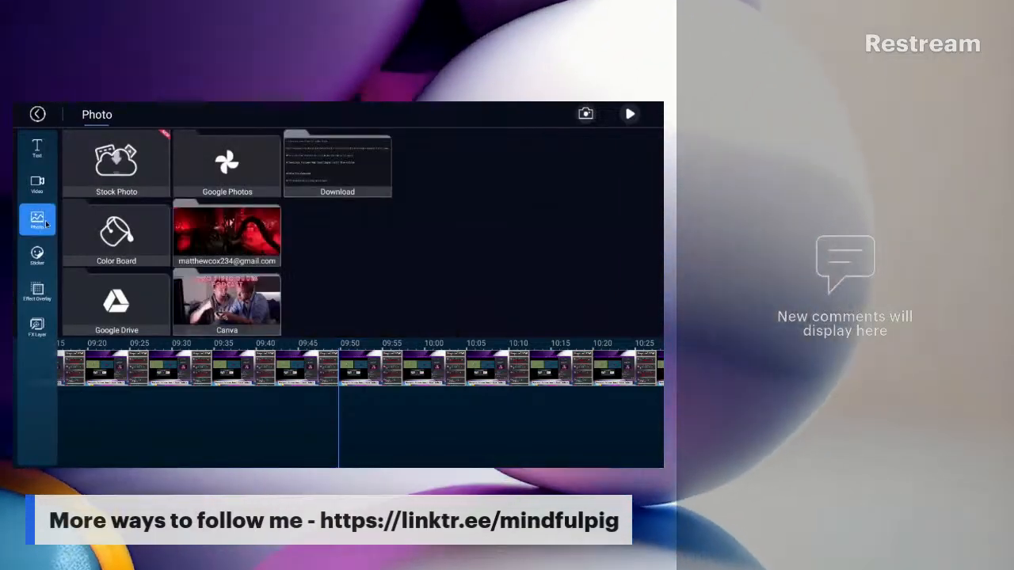
{"action": "left_click", "coordinate": [357, 170]}
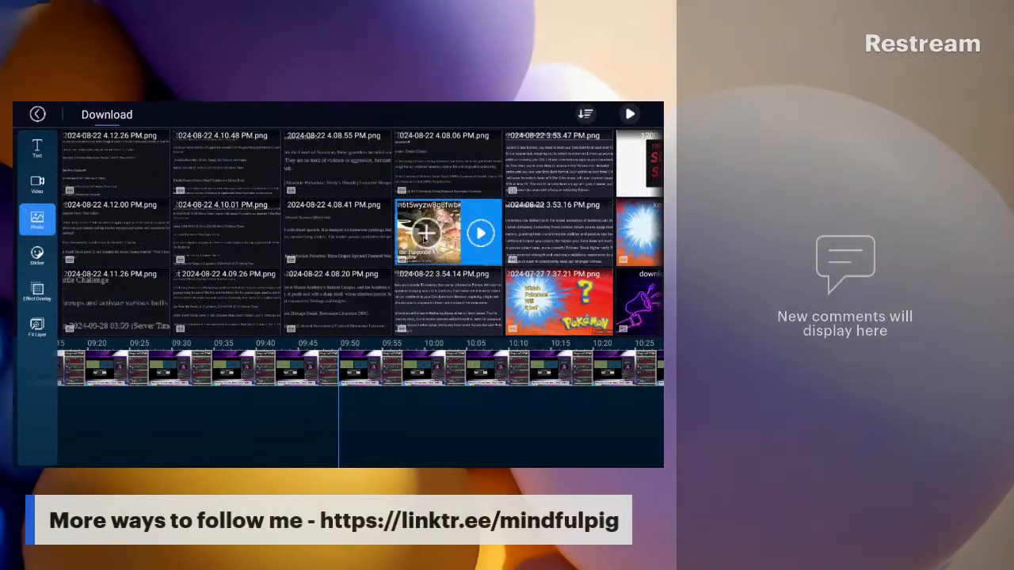
{"action": "left_click", "coordinate": [425, 232]}
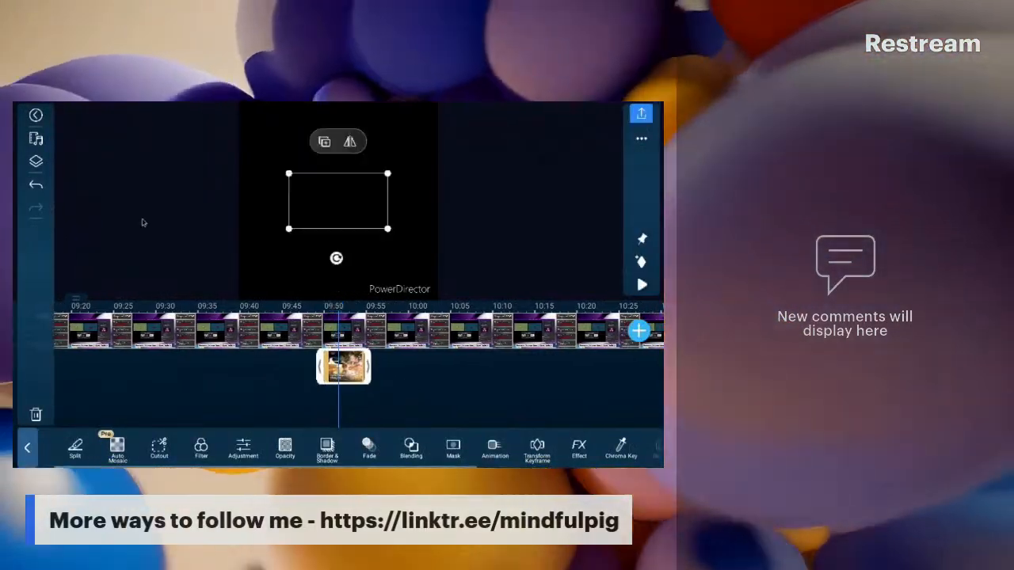
Add the 2024-08-22 4.08.06 PM screenshot from the Download folder as an overlay, and place it directly after the artwork image.
{"action": "left_click", "coordinate": [35, 160]}
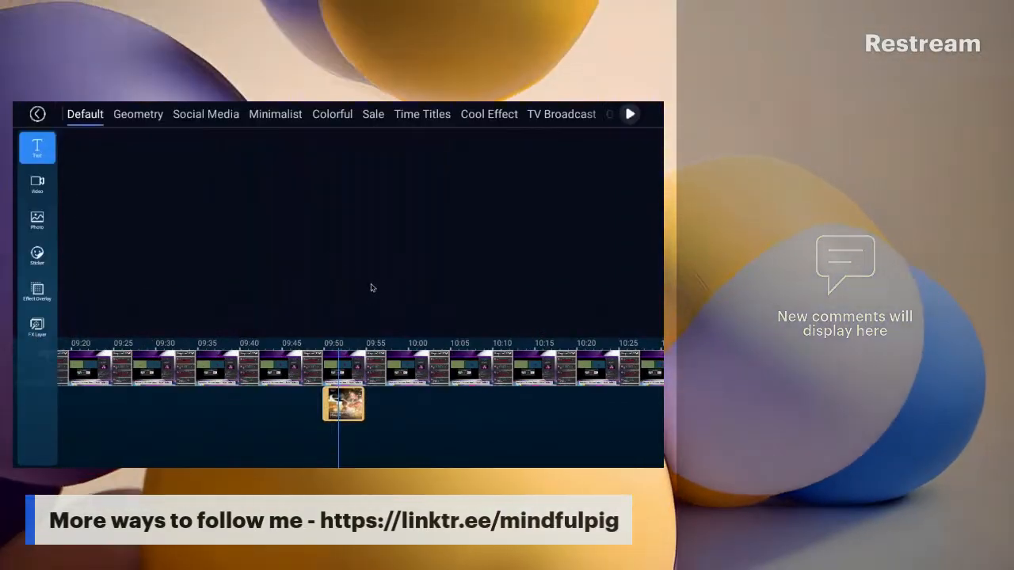
{"action": "left_click", "coordinate": [35, 219]}
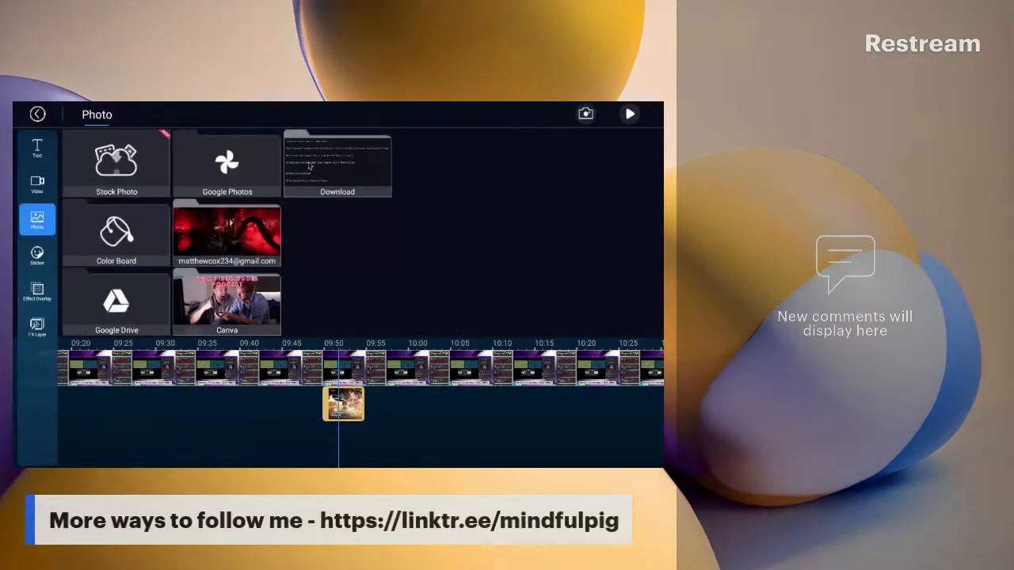
{"action": "left_click", "coordinate": [346, 174]}
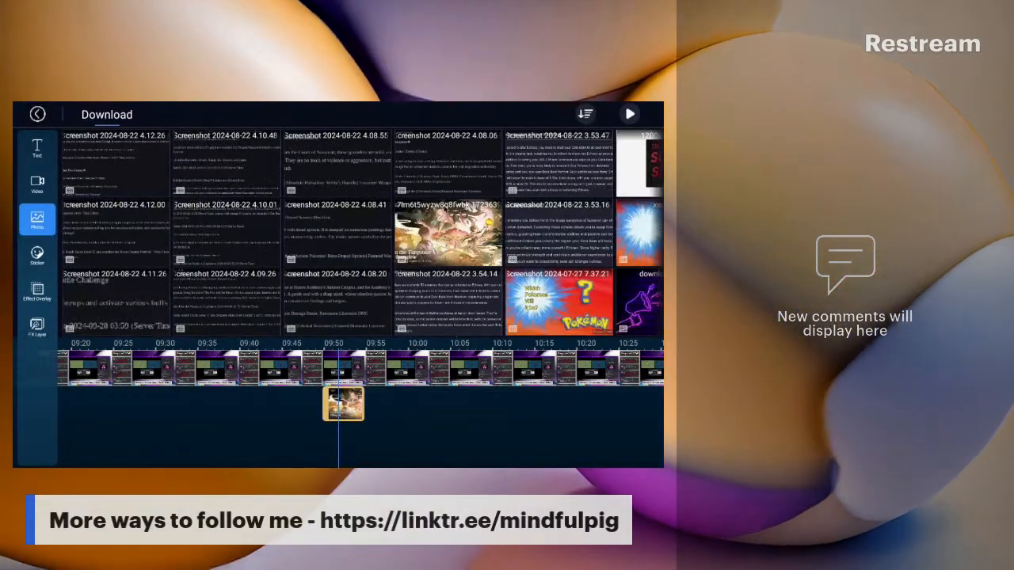
{"action": "left_click", "coordinate": [413, 181]}
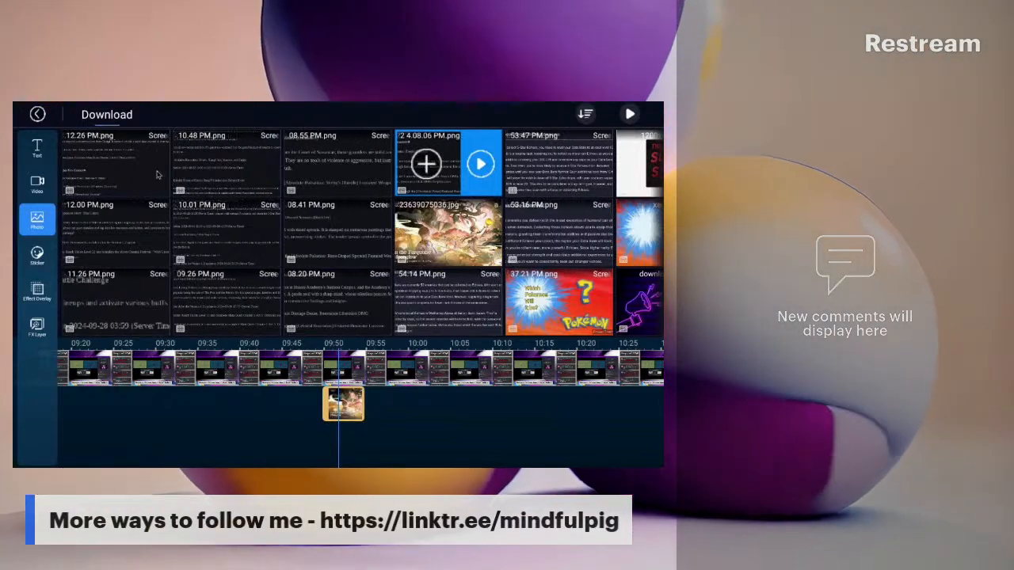
{"action": "left_click", "coordinate": [426, 164]}
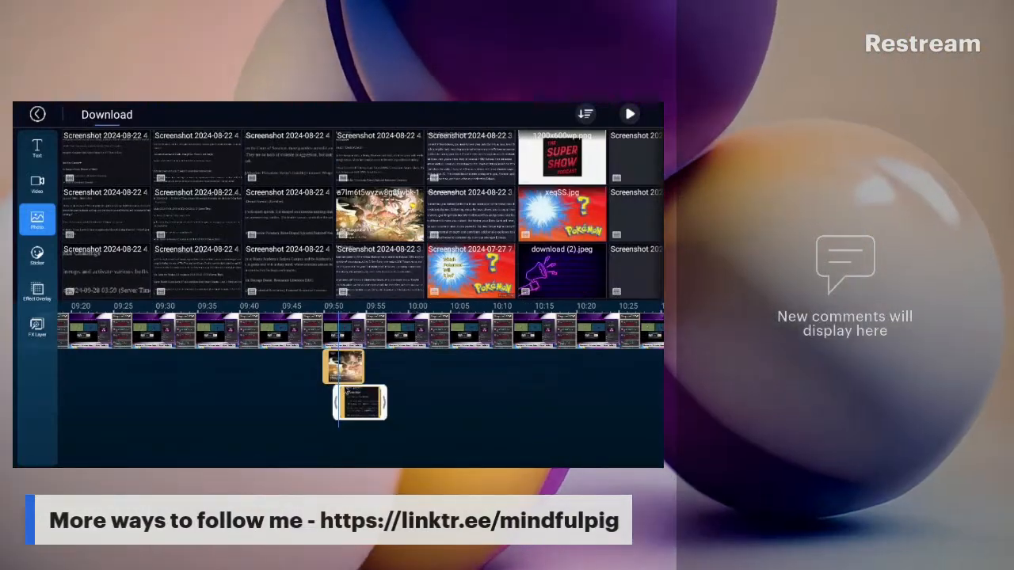
{"action": "left_click", "coordinate": [358, 439]}
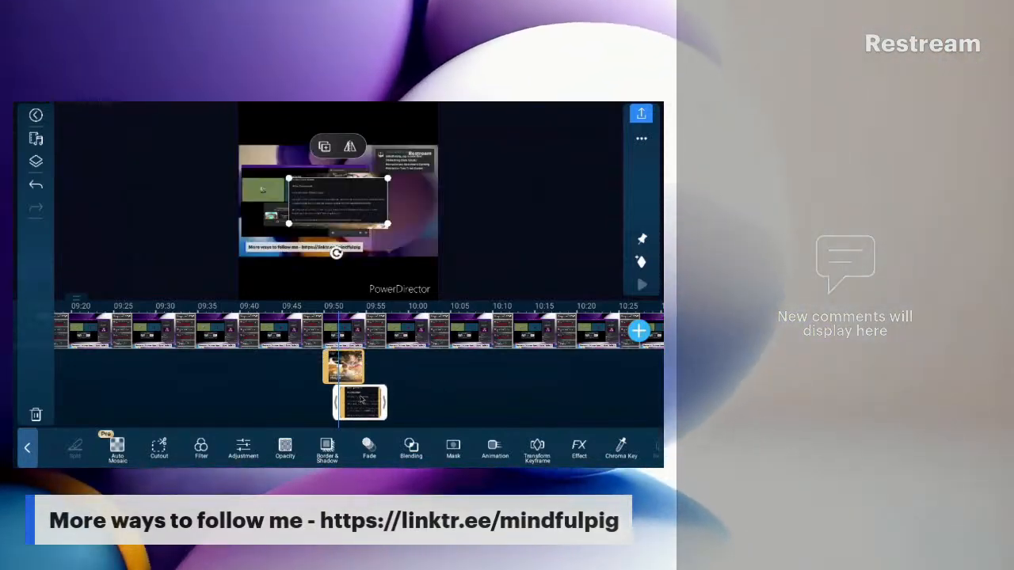
{"action": "left_click_drag", "start_coordinate": [360, 401], "coordinate": [404, 375]}
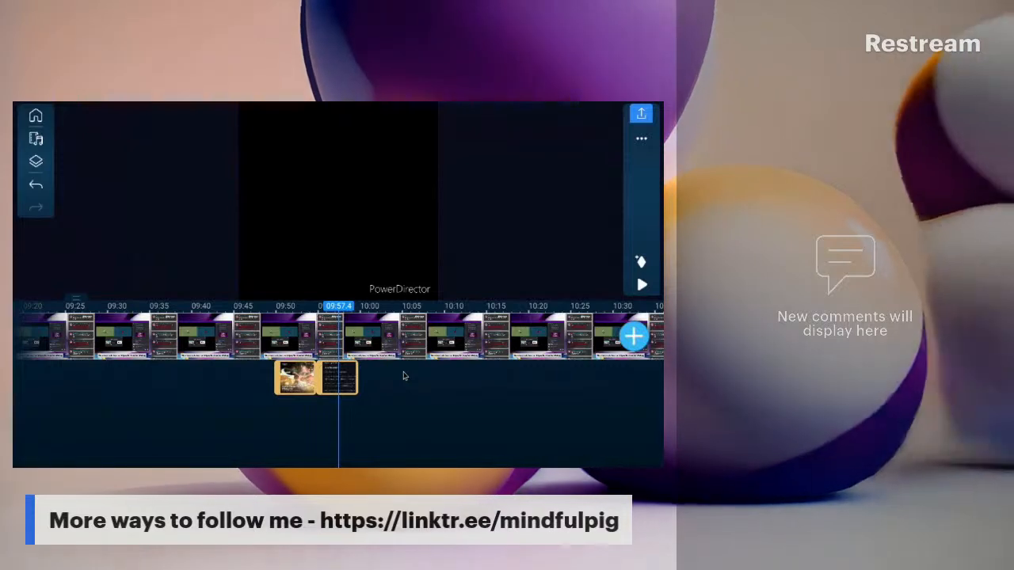
Add the 2024-08-22 4.08.20 PM screenshot from the Download photo folder as an overlay, placed directly after the 4.08.06 PM screenshot.
{"action": "left_click", "coordinate": [35, 162]}
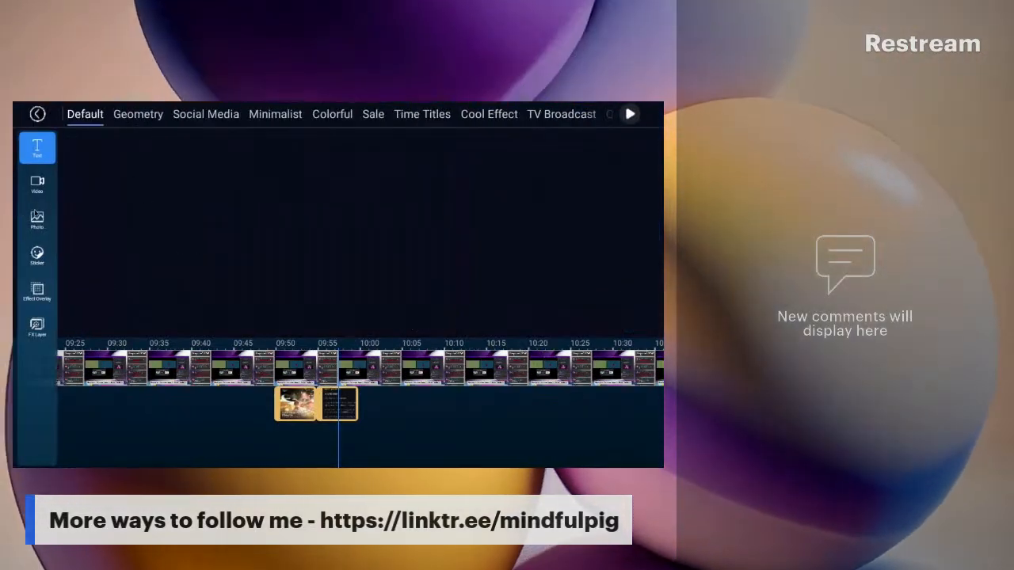
{"action": "left_click", "coordinate": [36, 215]}
{"action": "left_click", "coordinate": [337, 185]}
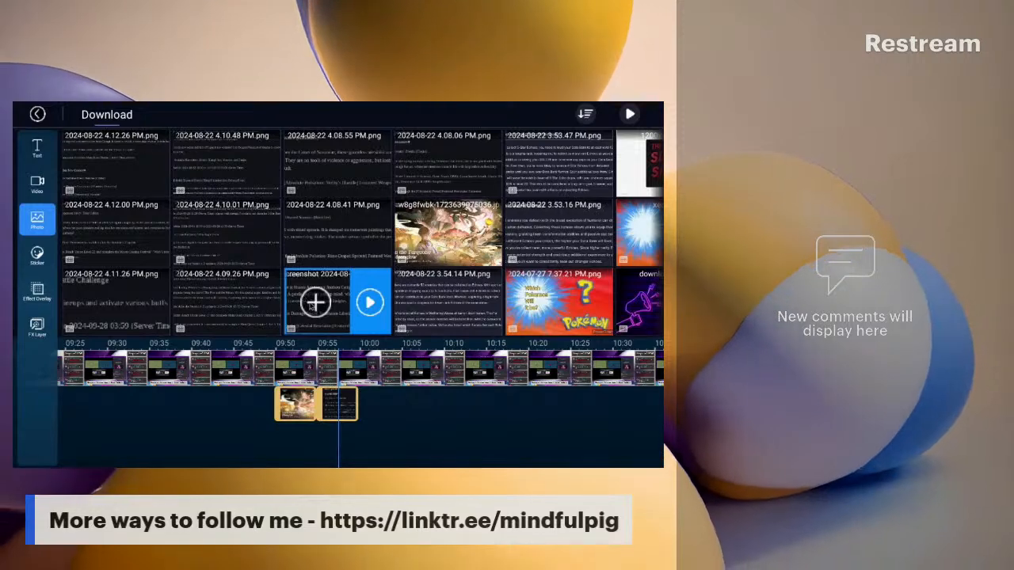
{"action": "left_click", "coordinate": [369, 440]}
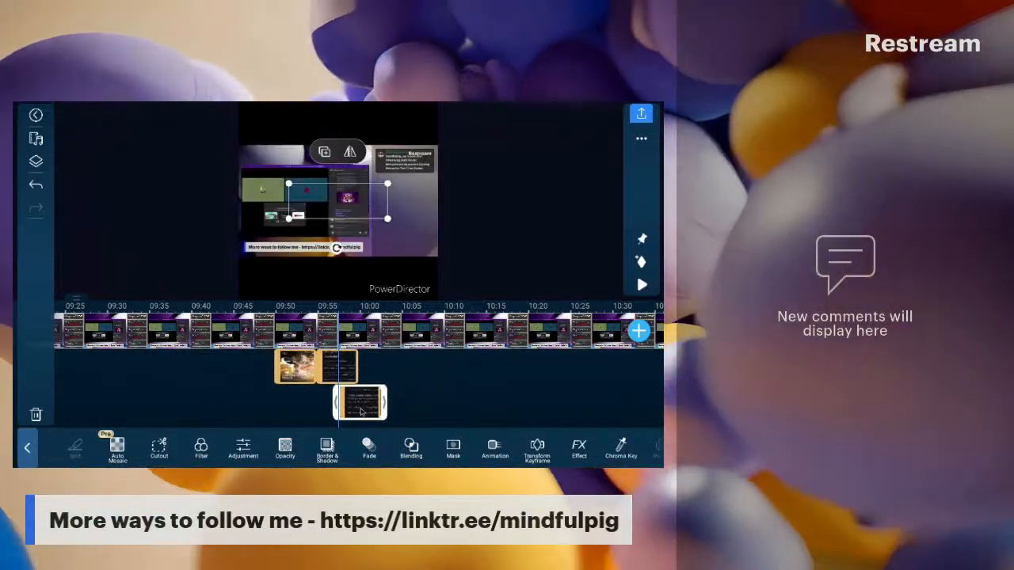
{"action": "left_click", "coordinate": [357, 402]}
{"action": "left_click_drag", "start_coordinate": [357, 403], "coordinate": [494, 389]}
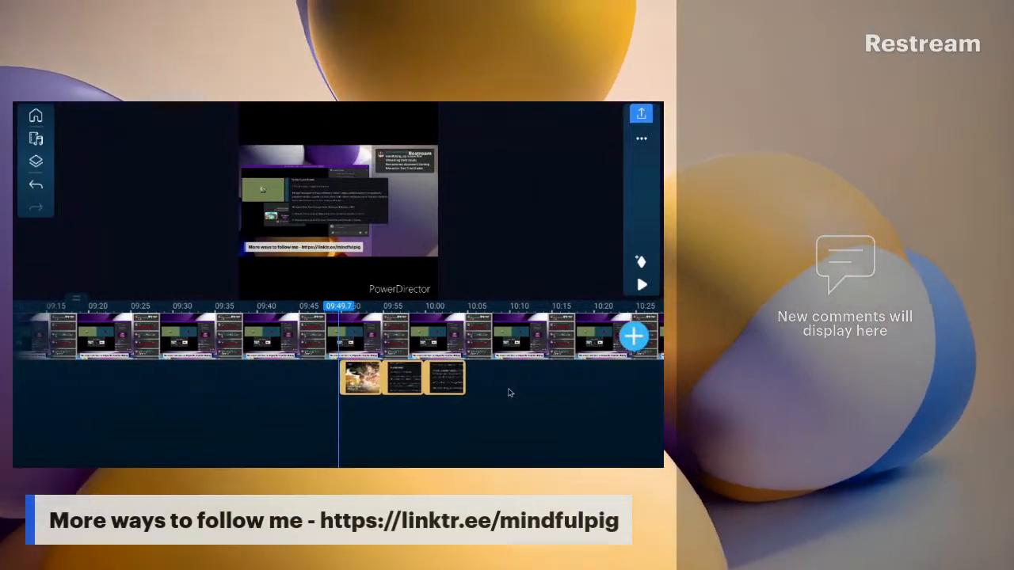
Add the 2024-08-22 4.08.41 PM screenshot from the Download folder as an overlay, and butt it against the end of the 4.08.20 PM screenshot.
{"action": "left_click_drag", "start_coordinate": [509, 392], "coordinate": [314, 380]}
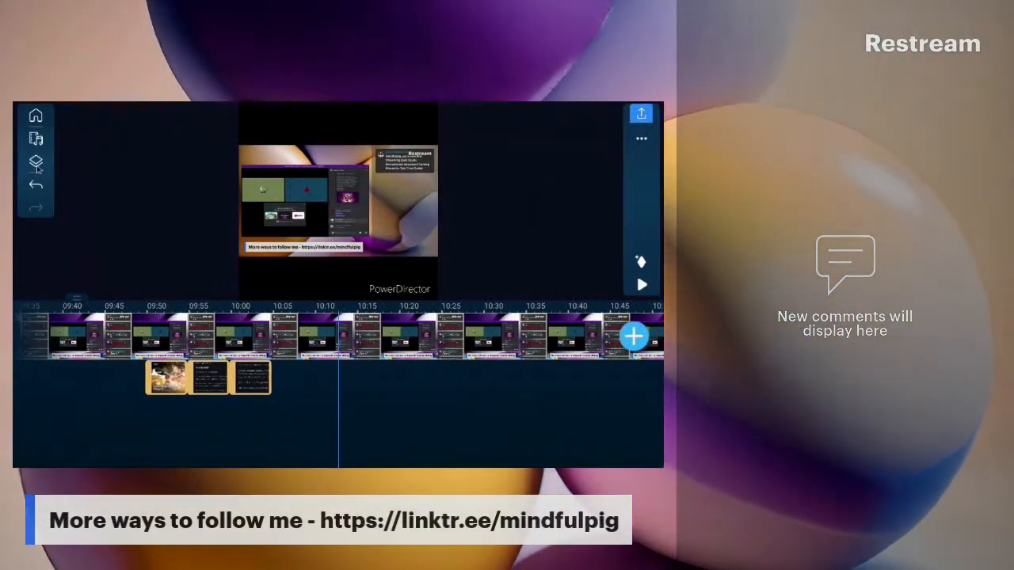
{"action": "left_click", "coordinate": [36, 162]}
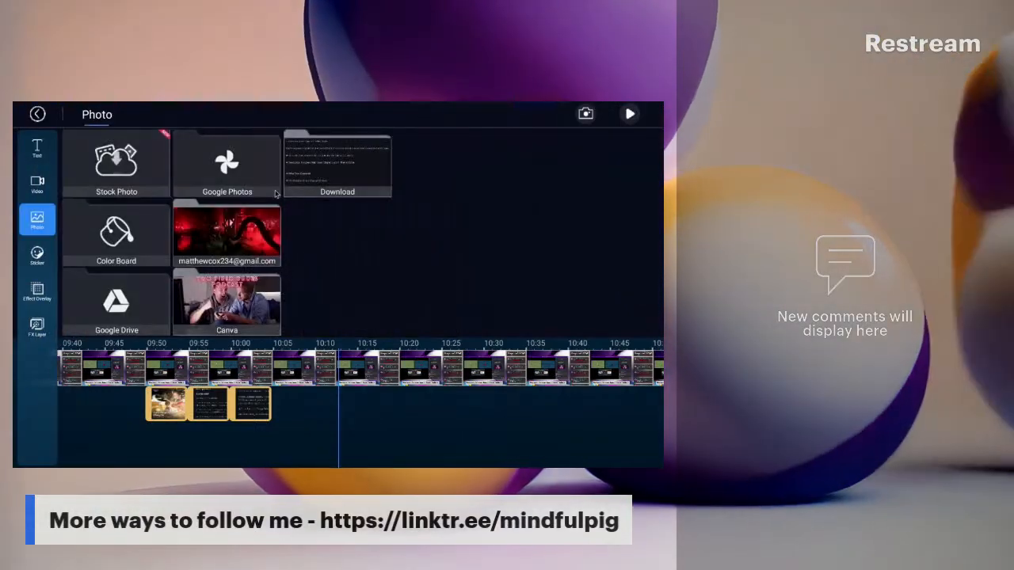
{"action": "left_click", "coordinate": [349, 186]}
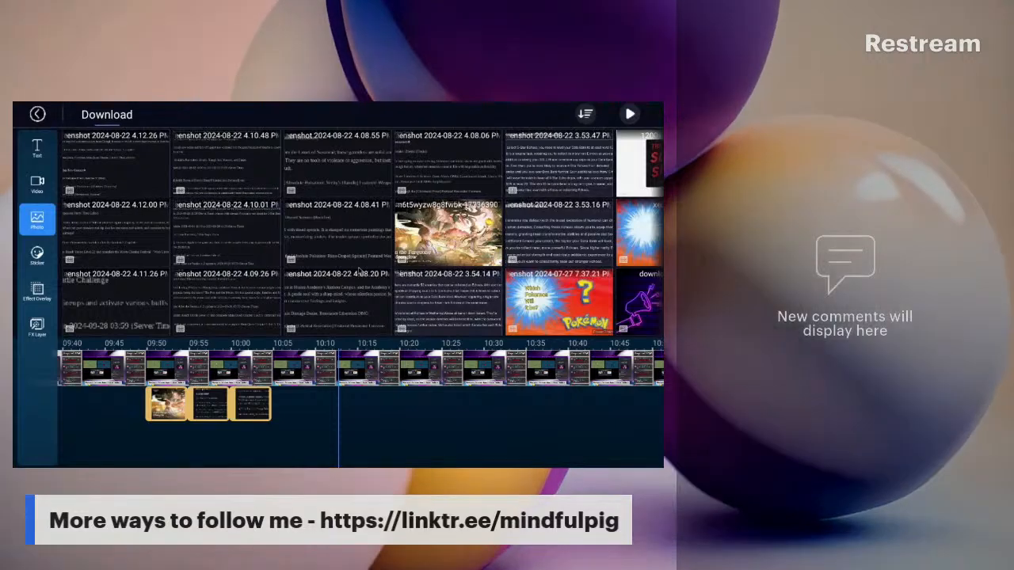
{"action": "left_click", "coordinate": [315, 163]}
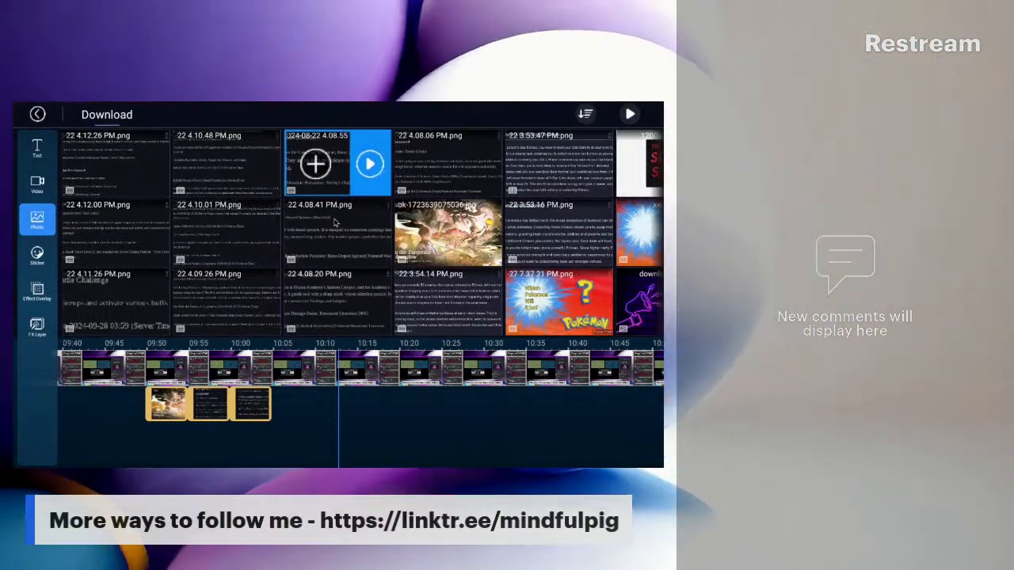
{"action": "left_click", "coordinate": [328, 230]}
{"action": "left_click", "coordinate": [323, 234]}
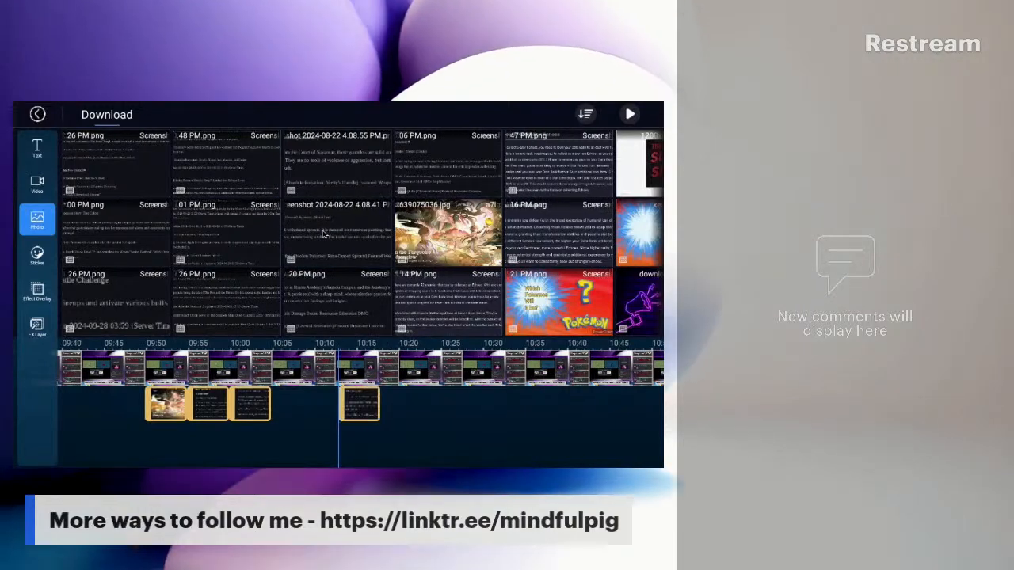
{"action": "left_click", "coordinate": [358, 399]}
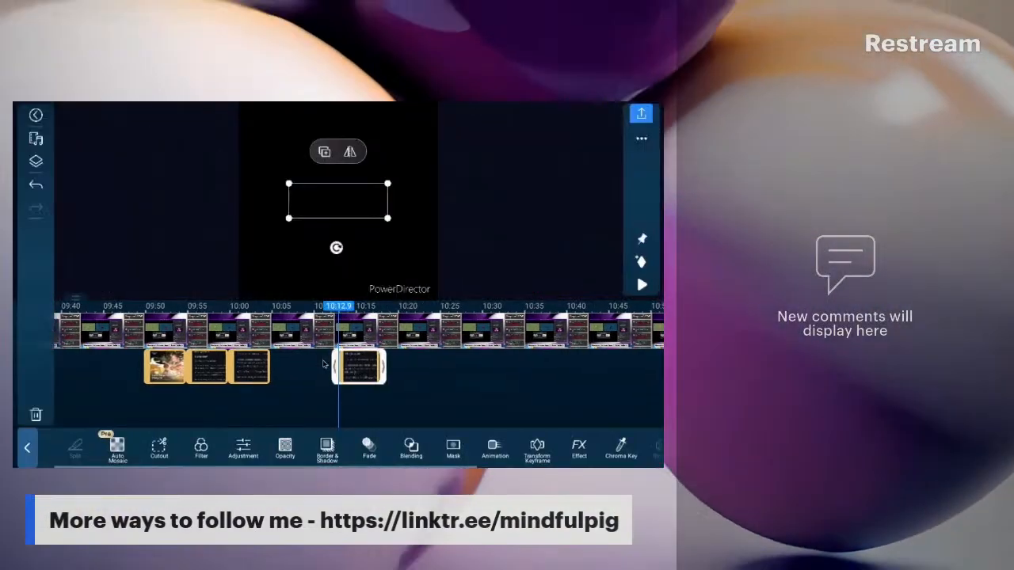
{"action": "left_click_drag", "start_coordinate": [360, 370], "coordinate": [245, 374]}
{"action": "left_click", "coordinate": [307, 365]}
Overlay the 2024-08-22 4.08.55 PM screenshot from the Download folder, directly following the 4.08.41 PM screenshot on the same track.
{"action": "left_click_drag", "start_coordinate": [402, 407], "coordinate": [379, 402]}
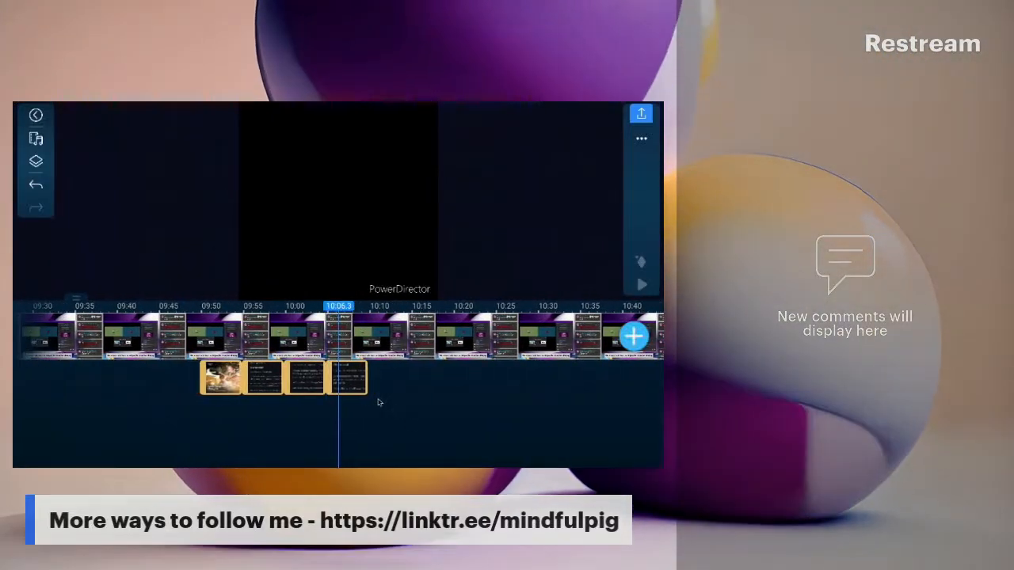
{"action": "left_click", "coordinate": [37, 161]}
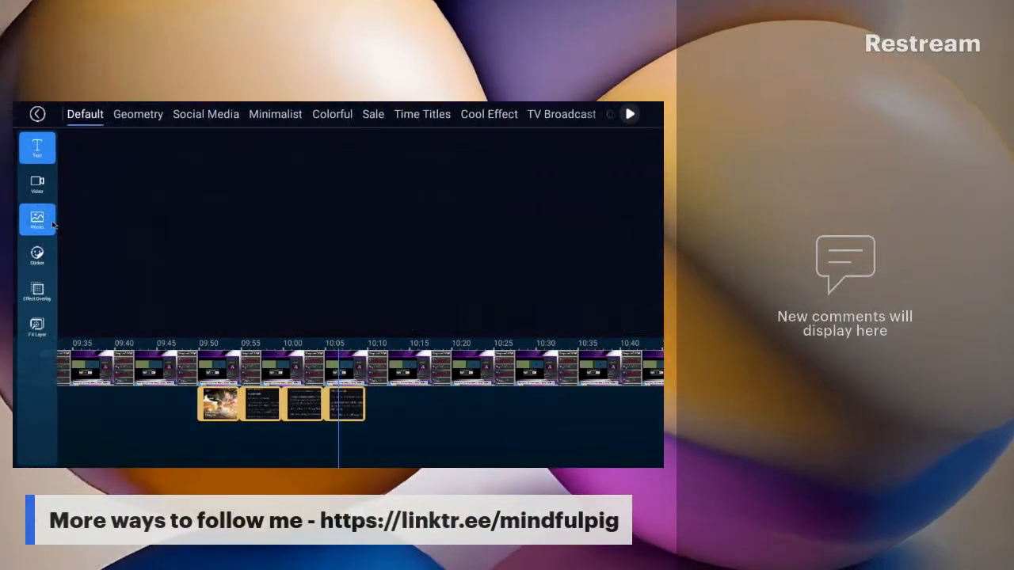
{"action": "left_click", "coordinate": [50, 225]}
{"action": "left_click", "coordinate": [300, 156]}
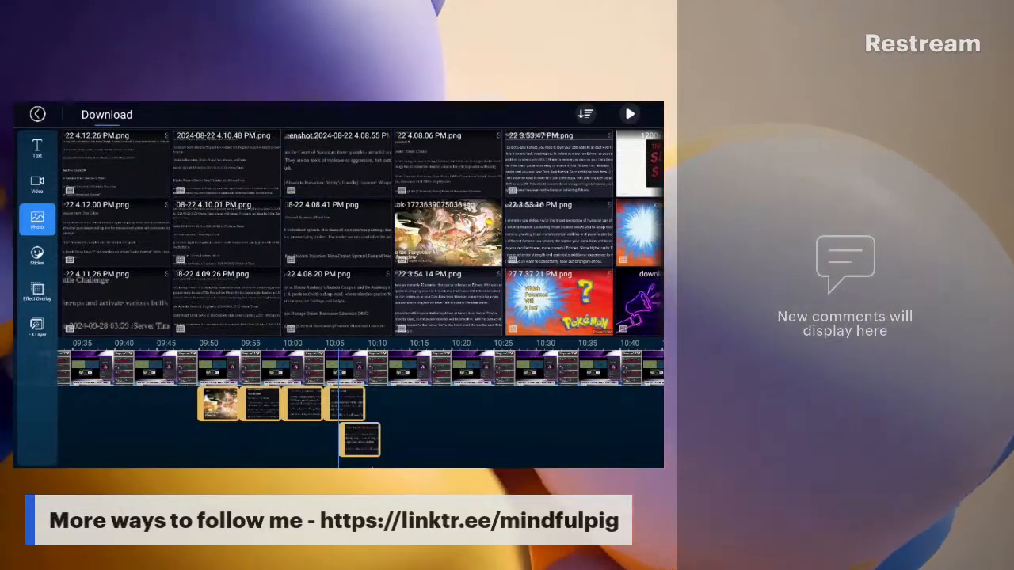
{"action": "left_click", "coordinate": [368, 404]}
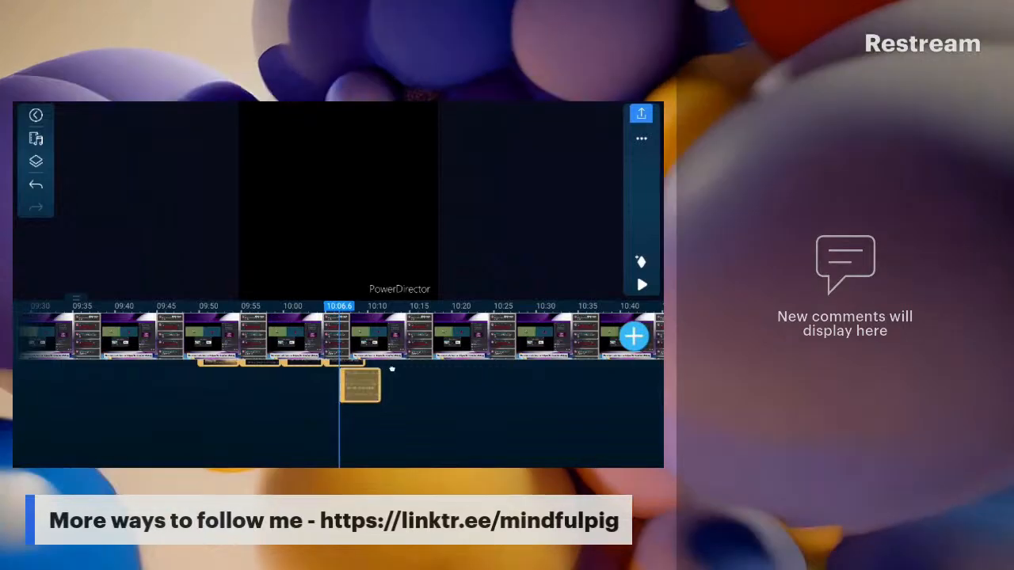
{"action": "left_click_drag", "start_coordinate": [391, 369], "coordinate": [390, 369]}
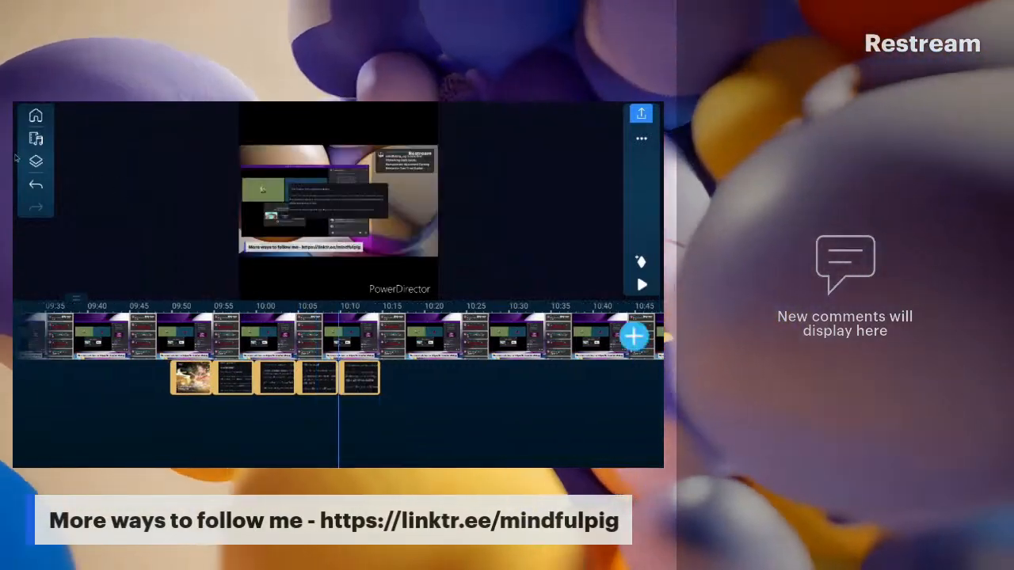
Add the 2024-08-22 4.09.26 PM screenshot from the Download folder as an overlay directly behind the 4.08.55 PM screenshot.
{"action": "left_click", "coordinate": [35, 161]}
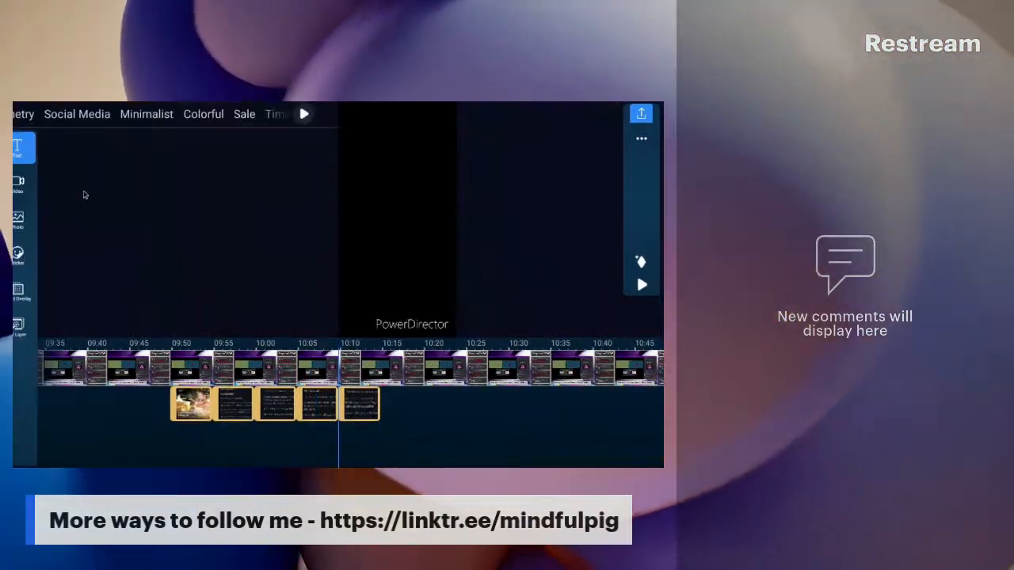
{"action": "left_click", "coordinate": [37, 219]}
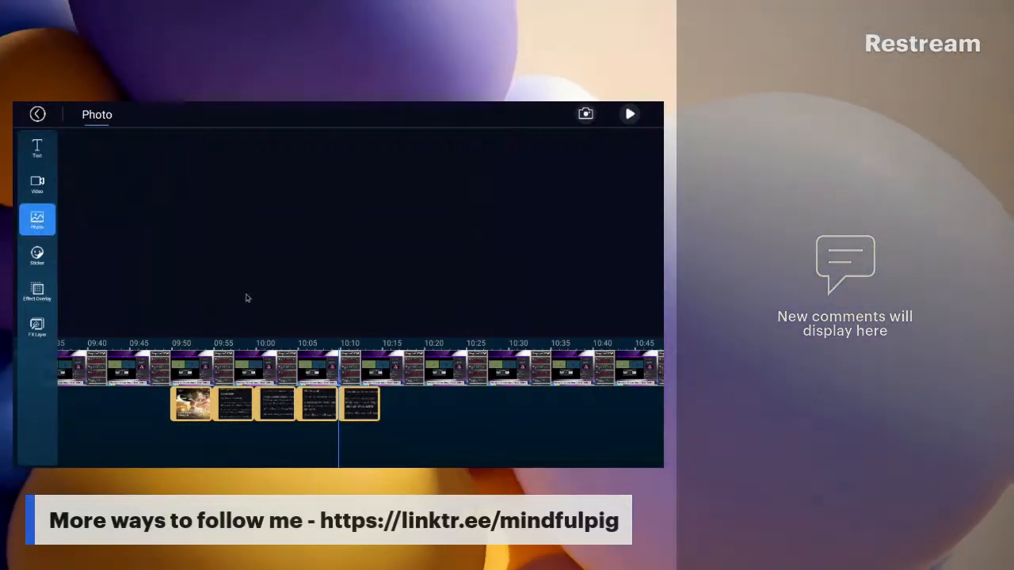
{"action": "left_click", "coordinate": [351, 170]}
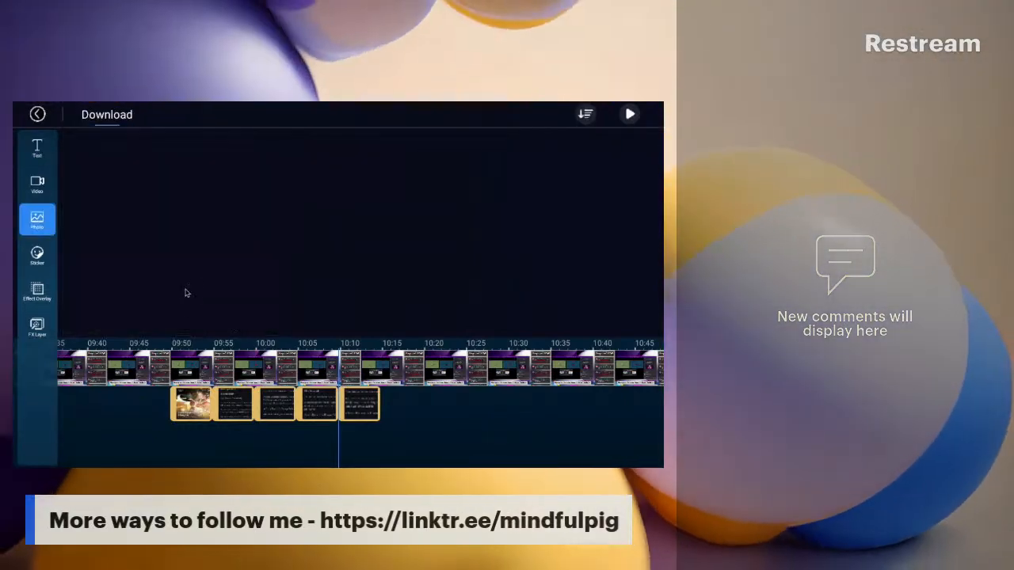
{"action": "left_click", "coordinate": [222, 305]}
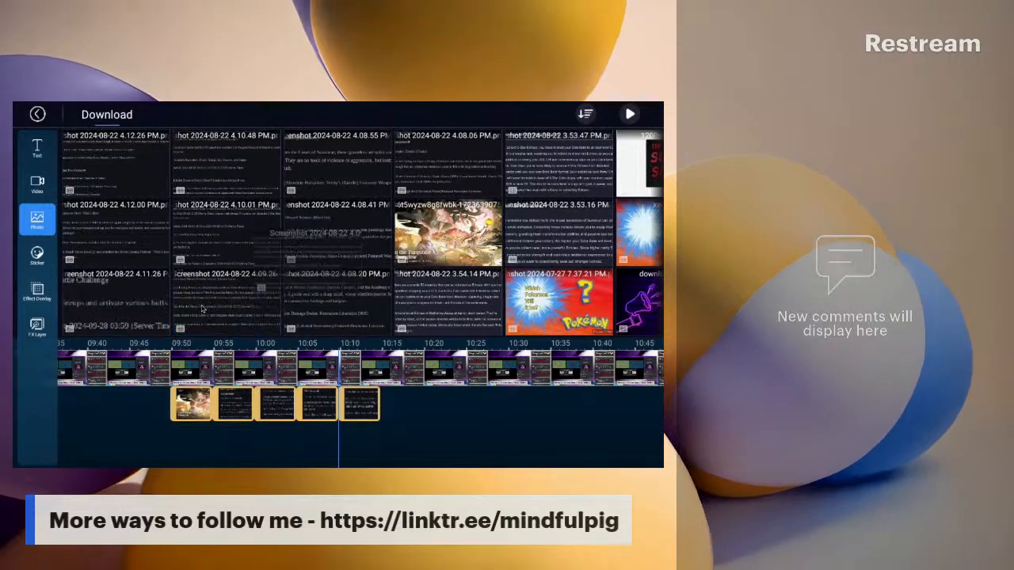
{"action": "left_click", "coordinate": [361, 440]}
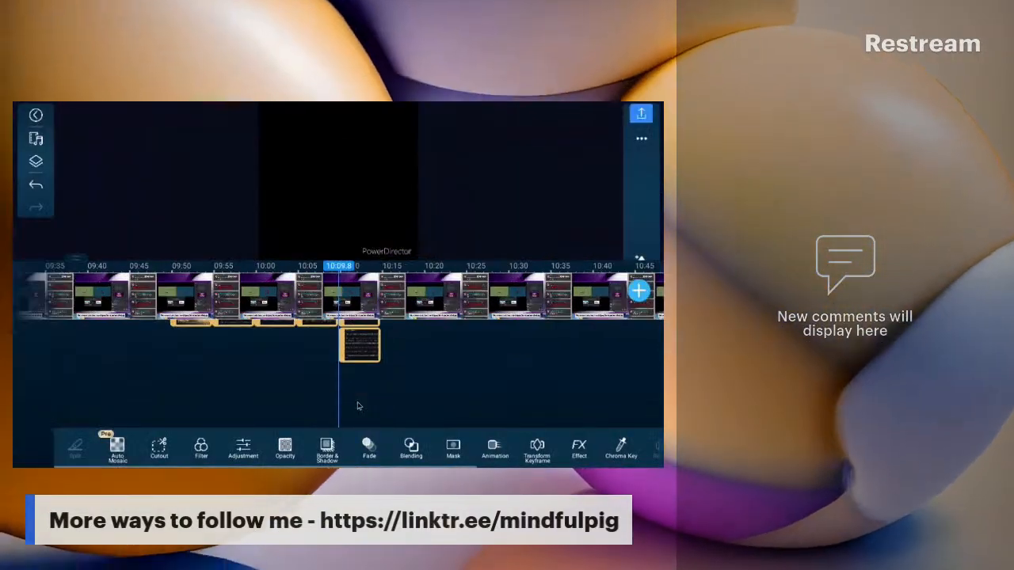
{"action": "left_click_drag", "start_coordinate": [359, 405], "coordinate": [397, 369]}
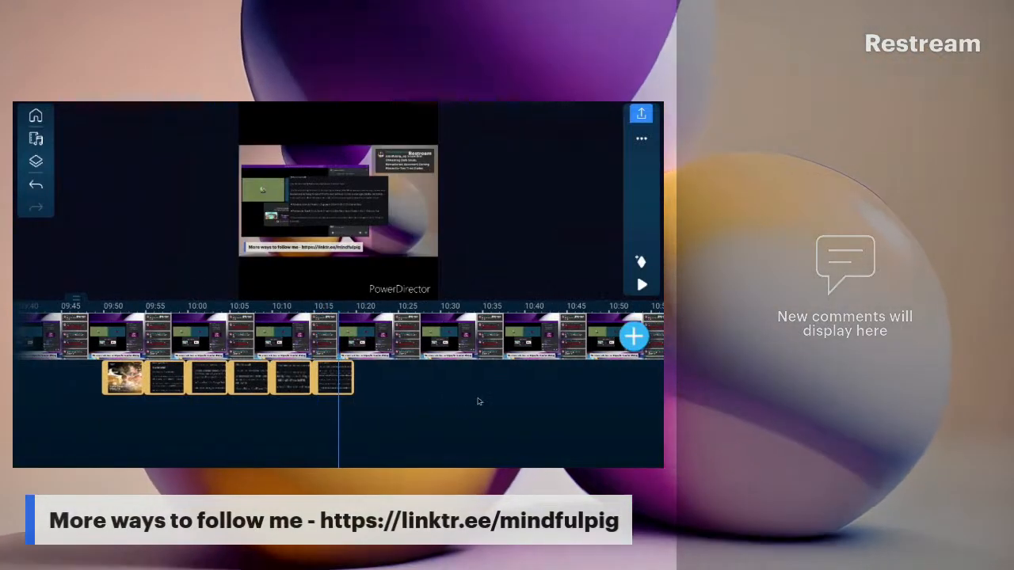
Extend the overlay sequence with the 2024-08-22 4.10.01 PM screenshot from the Download folder, placed right after the 4.09.26 PM screenshot.
{"action": "left_click", "coordinate": [34, 163]}
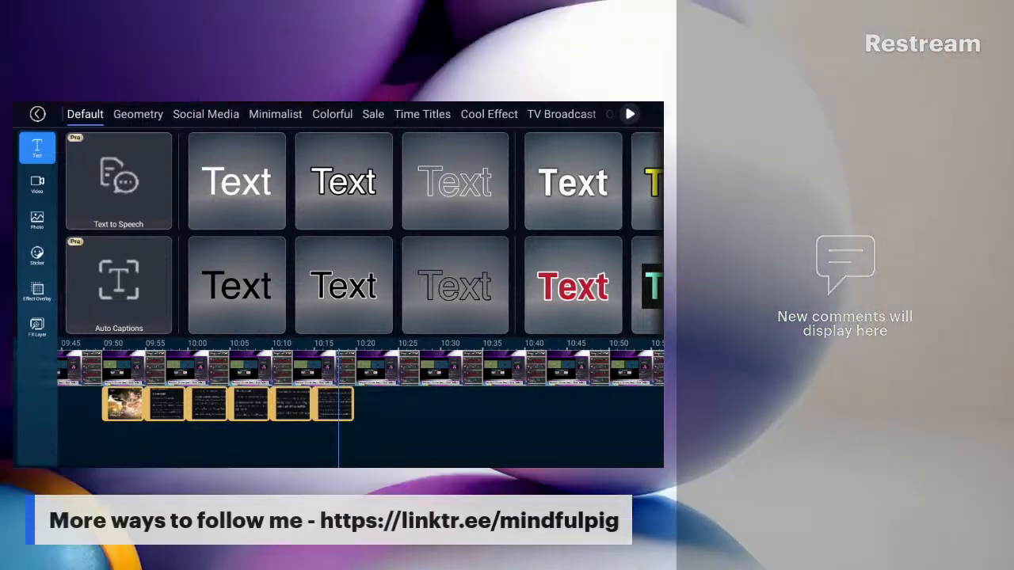
{"action": "left_click", "coordinate": [34, 220]}
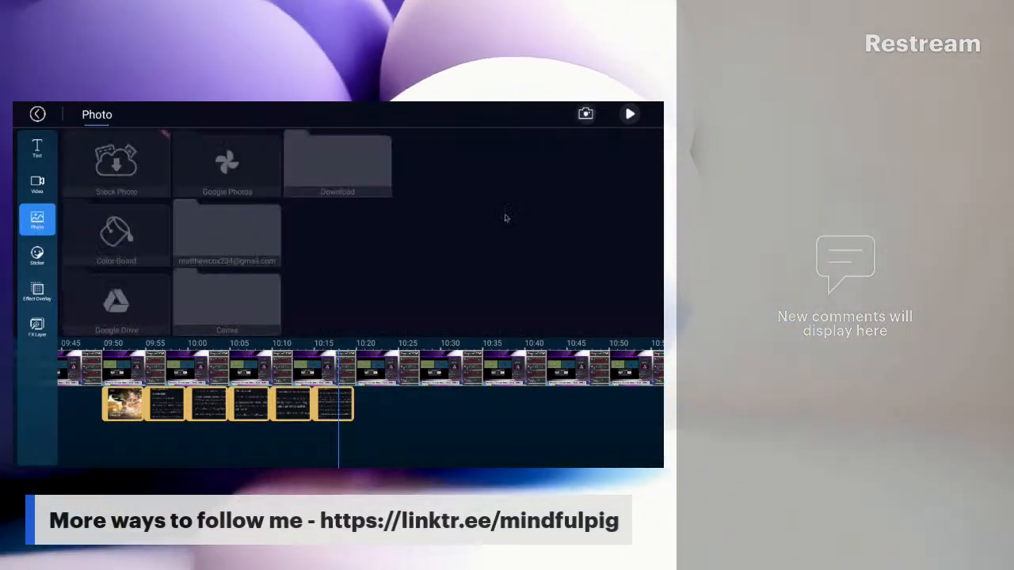
{"action": "left_click", "coordinate": [351, 172]}
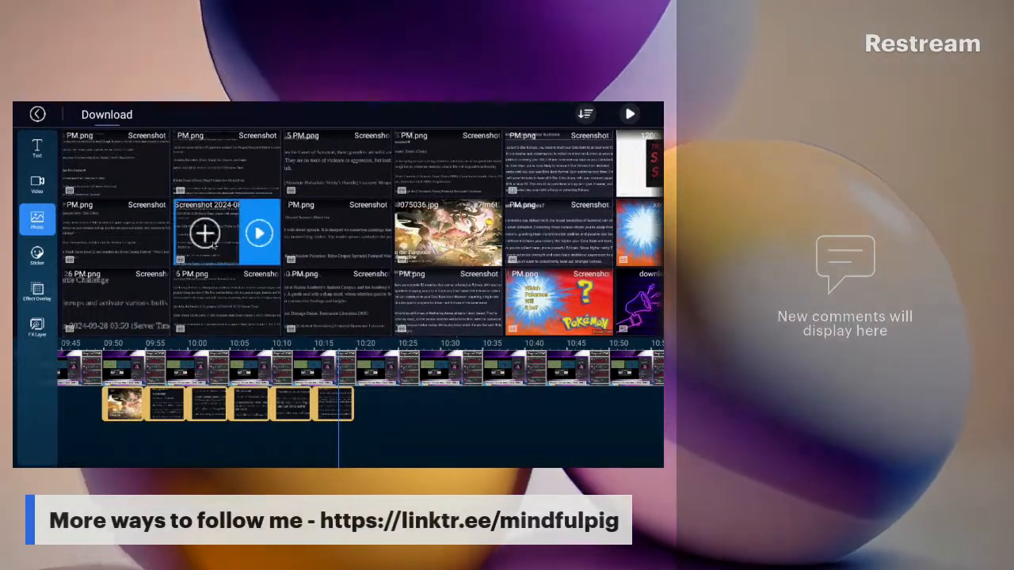
{"action": "left_click_drag", "start_coordinate": [213, 246], "coordinate": [375, 424]}
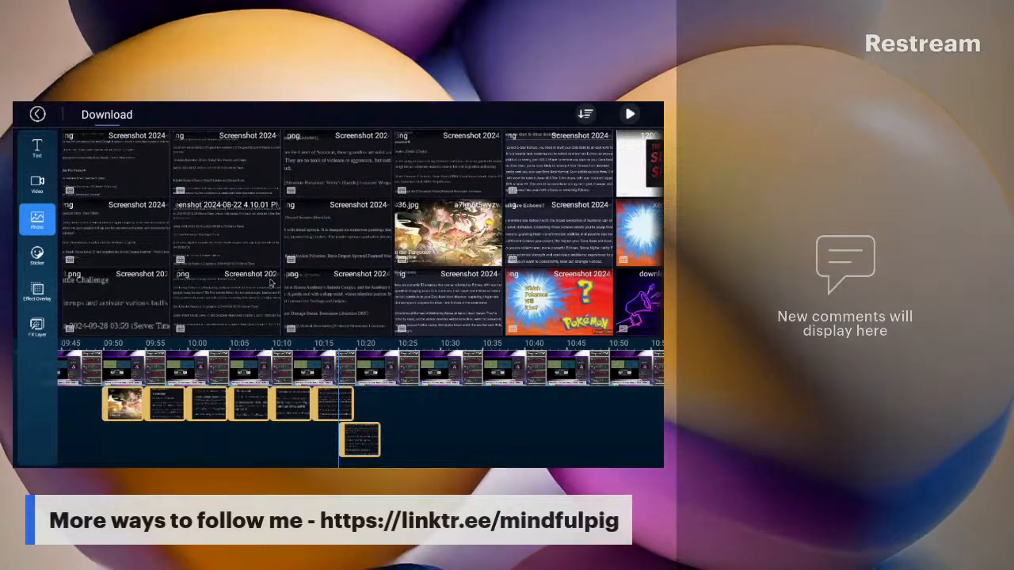
{"action": "left_click", "coordinate": [363, 435]}
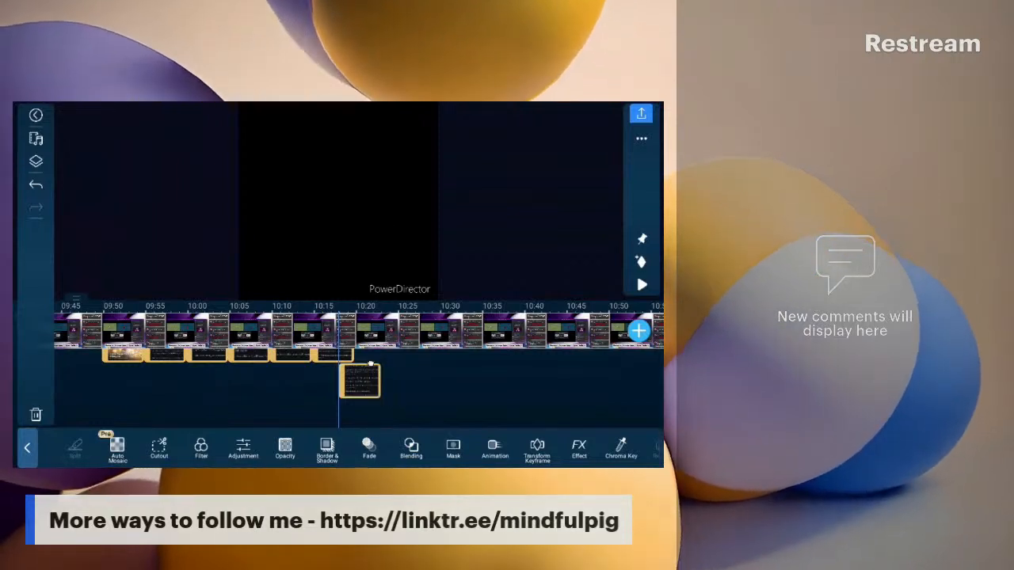
{"action": "left_click_drag", "start_coordinate": [365, 383], "coordinate": [379, 378]}
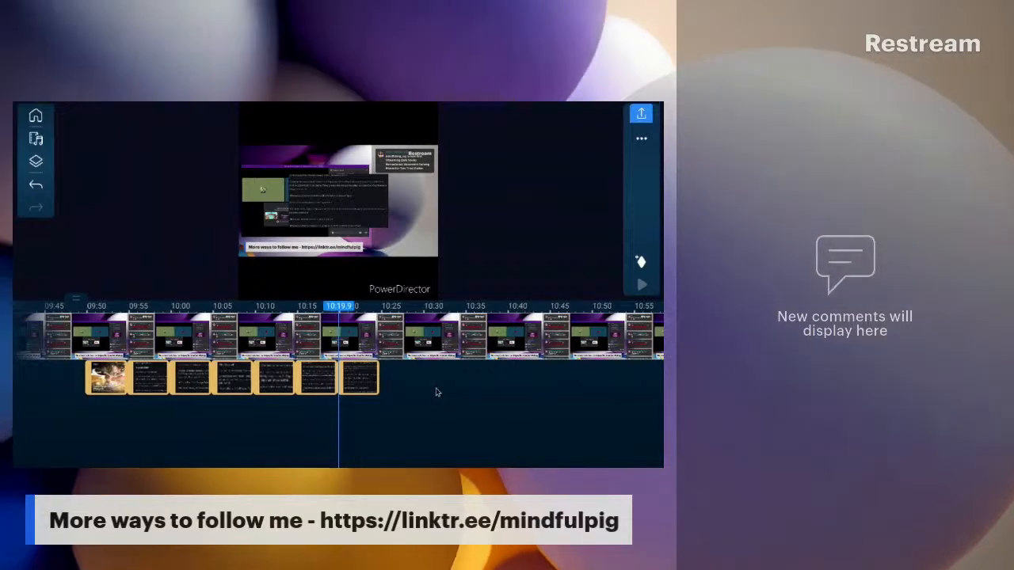
Add the 2024-08-22 4.10.48 PM screenshot from the Download folder as an overlay, and move it directly after the 4.10.01 PM screenshot.
{"action": "left_click_drag", "start_coordinate": [436, 389], "coordinate": [427, 386]}
{"action": "left_click", "coordinate": [34, 163]}
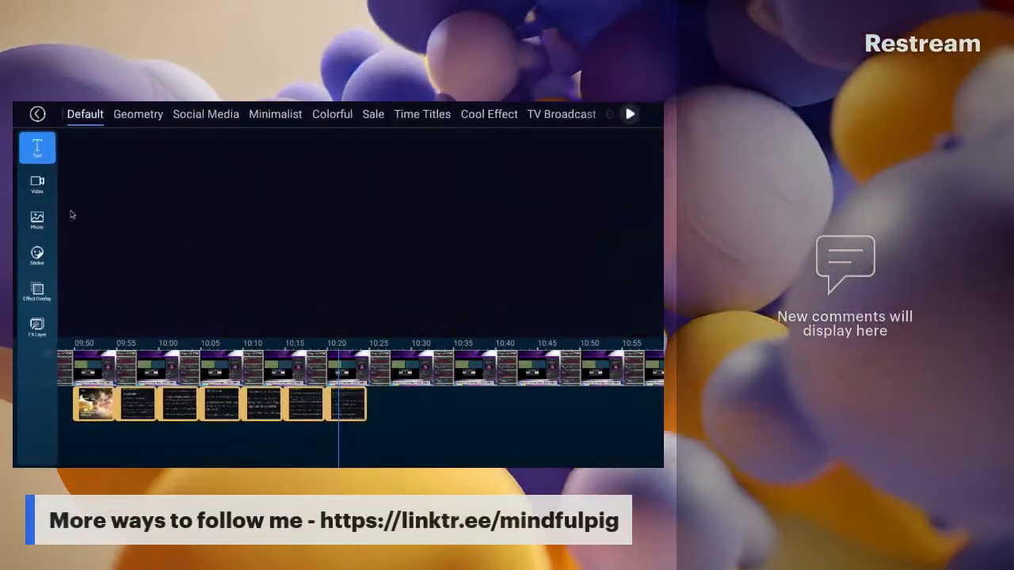
{"action": "left_click", "coordinate": [45, 225]}
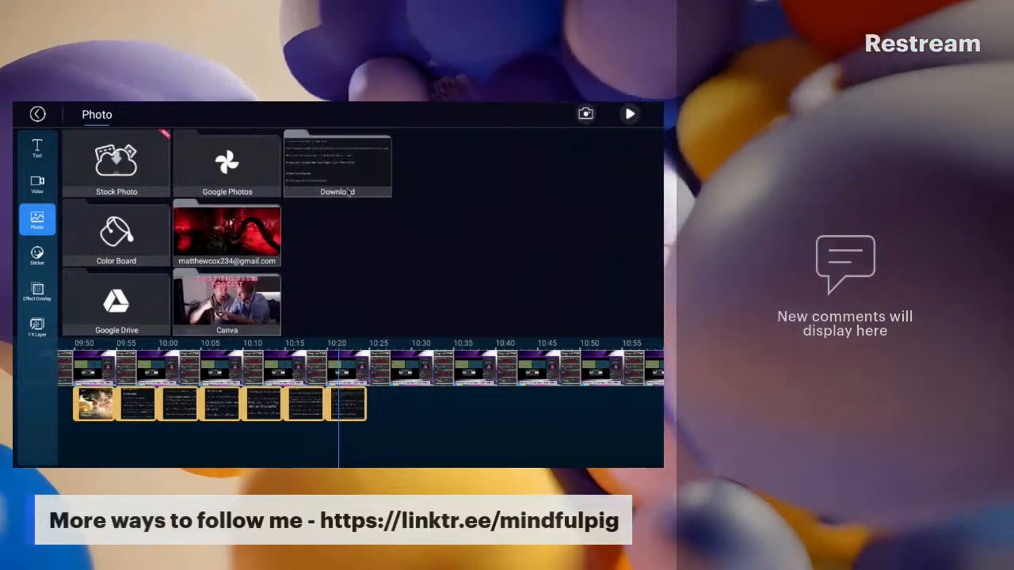
{"action": "left_click", "coordinate": [344, 186]}
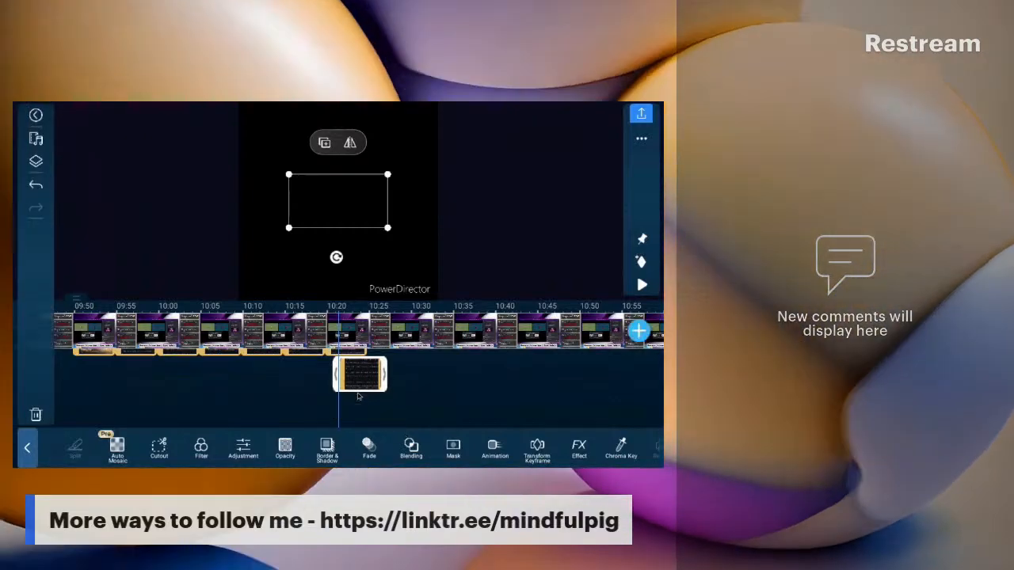
{"action": "left_click", "coordinate": [442, 429]}
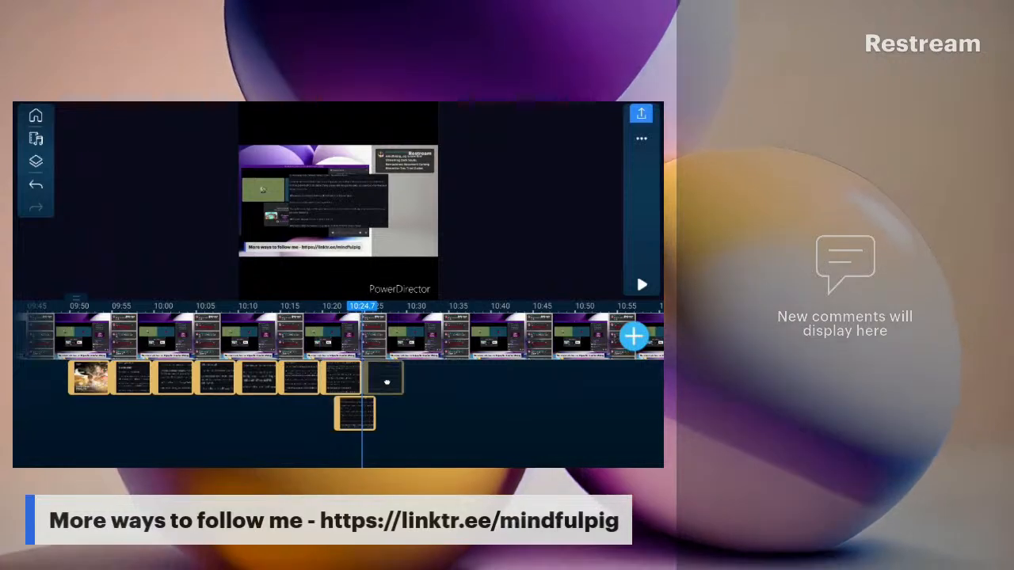
{"action": "left_click_drag", "start_coordinate": [387, 382], "coordinate": [400, 390]}
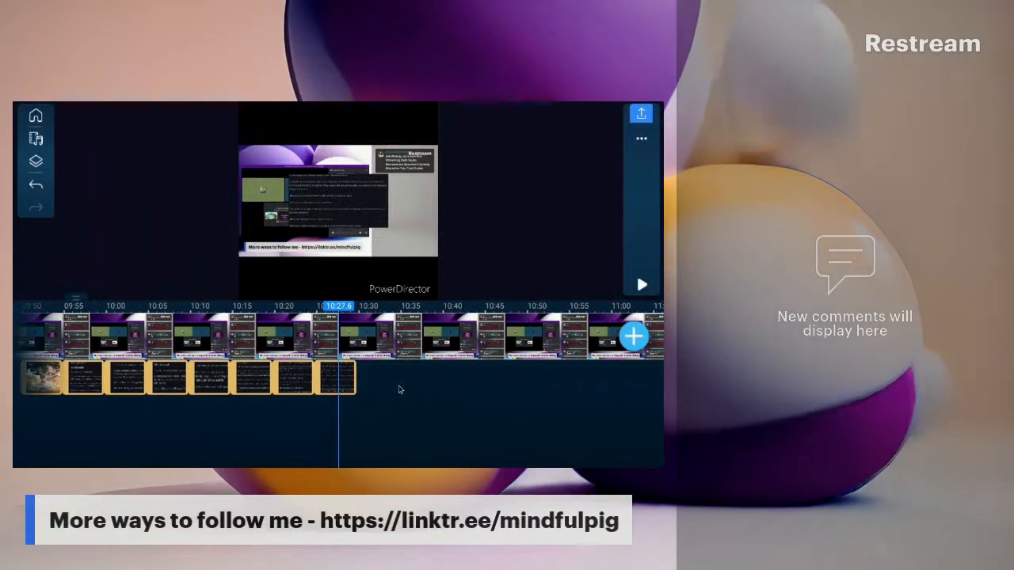
Add the 2024-08-22 4.11.26 PM screenshot from the Download folder as an overlay, placed directly after the 4.10.48 PM screenshot.
{"action": "left_click", "coordinate": [36, 162]}
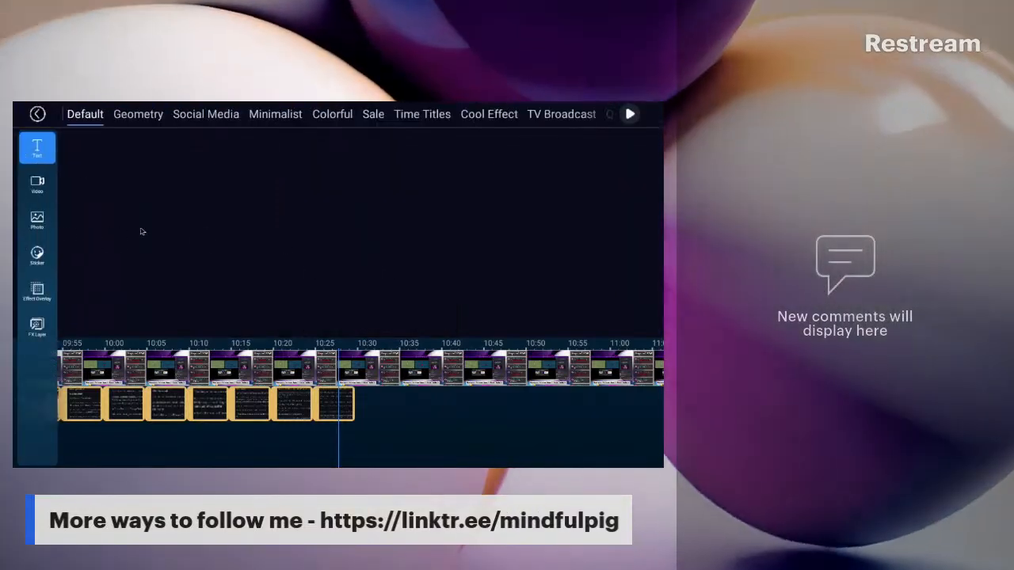
{"action": "left_click", "coordinate": [36, 221]}
{"action": "left_click", "coordinate": [336, 171]}
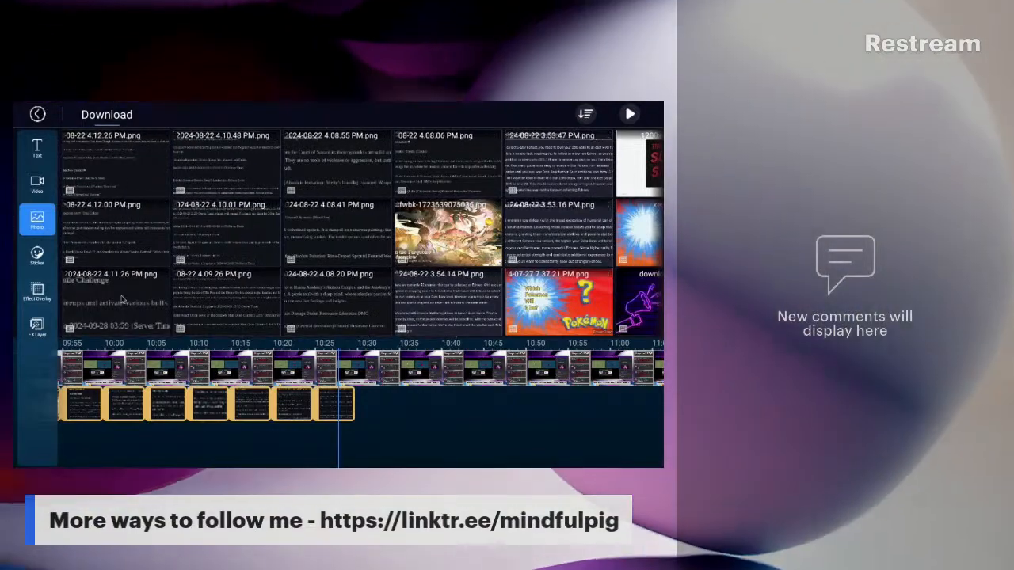
{"action": "left_click", "coordinate": [114, 309]}
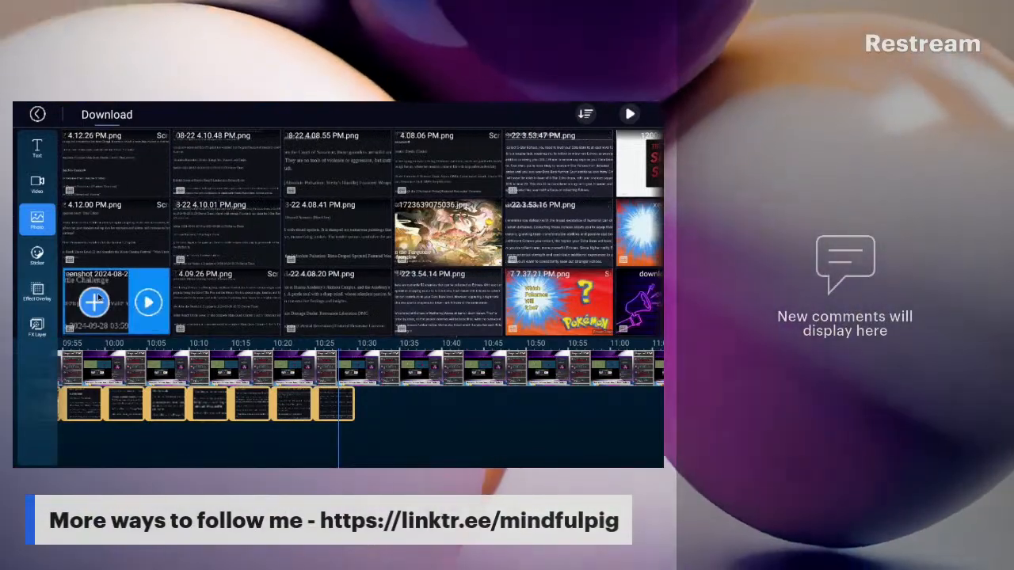
{"action": "left_click", "coordinate": [93, 302]}
{"action": "left_click", "coordinate": [359, 438]}
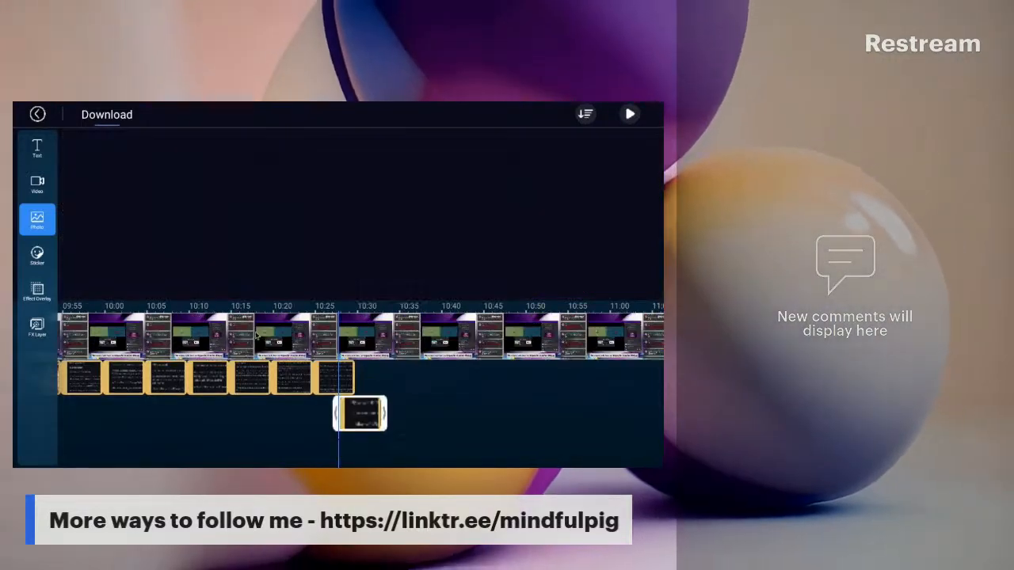
{"action": "left_click_drag", "start_coordinate": [377, 411], "coordinate": [372, 384]}
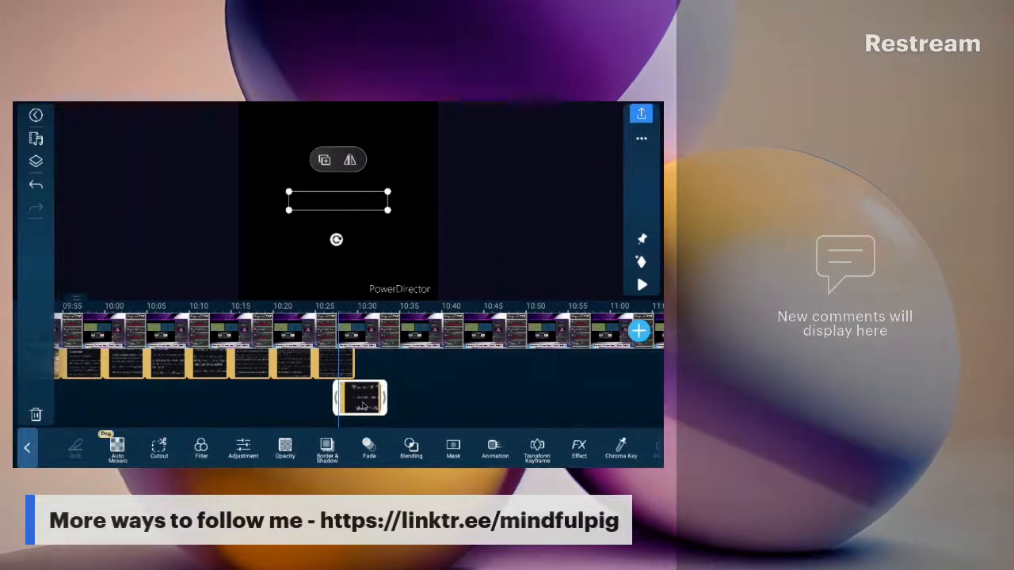
{"action": "left_click", "coordinate": [364, 404]}
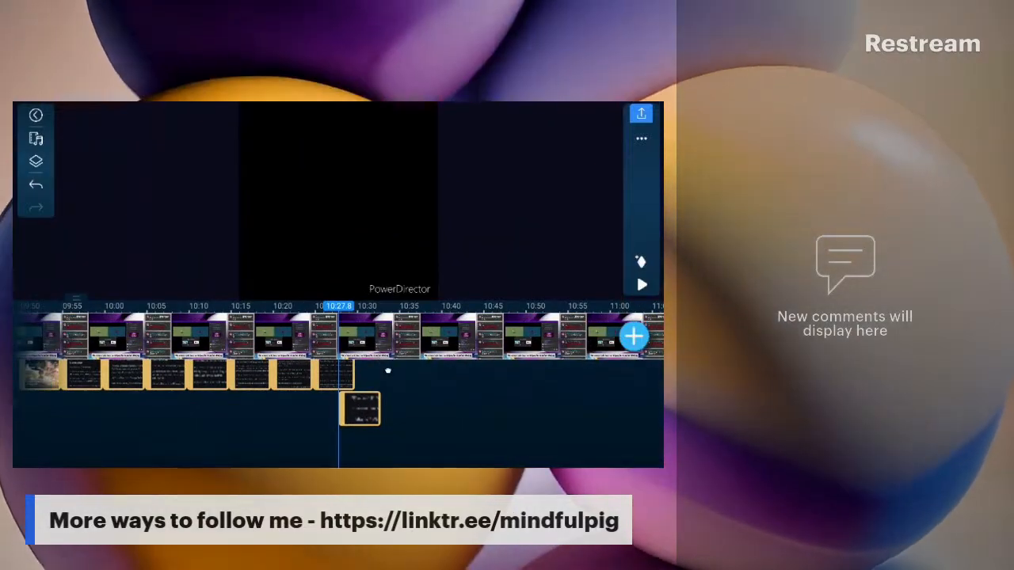
{"action": "left_click_drag", "start_coordinate": [384, 375], "coordinate": [388, 388]}
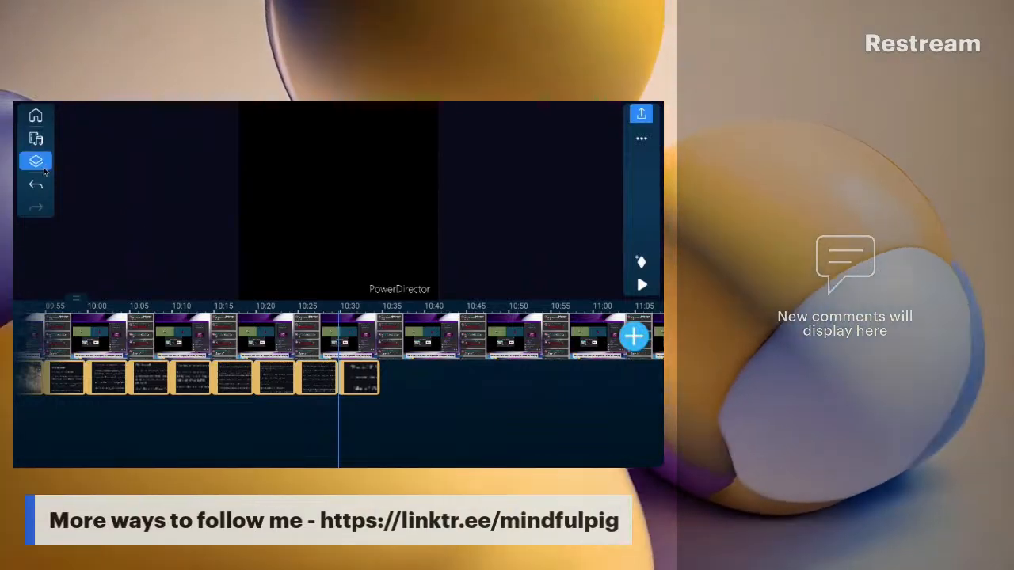
Overlay the 2024-08-22 4.12.00 PM screenshot from the Download folder, right behind the 4.11.26 PM screenshot on the same track.
{"action": "left_click", "coordinate": [44, 168]}
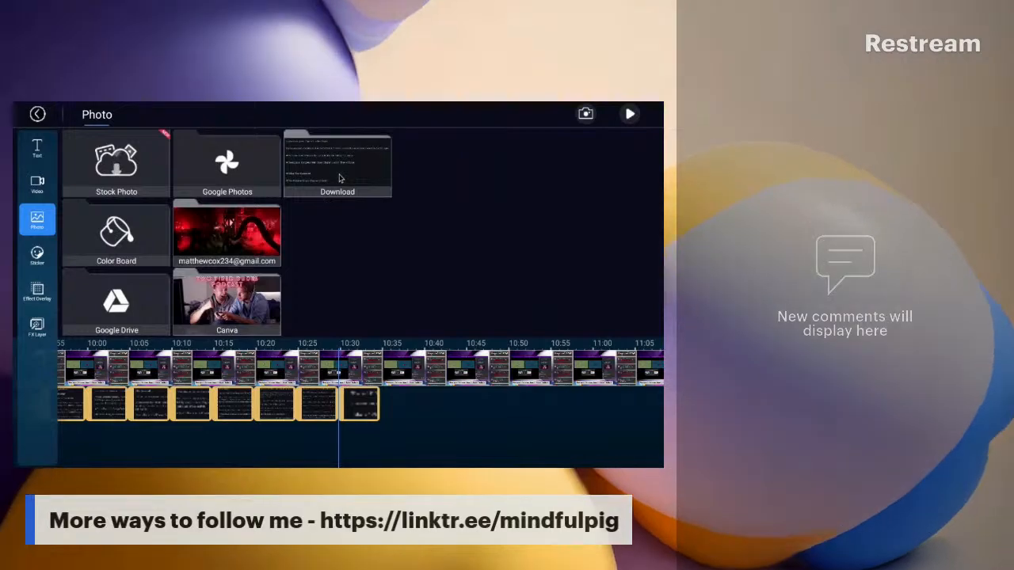
{"action": "left_click", "coordinate": [339, 178]}
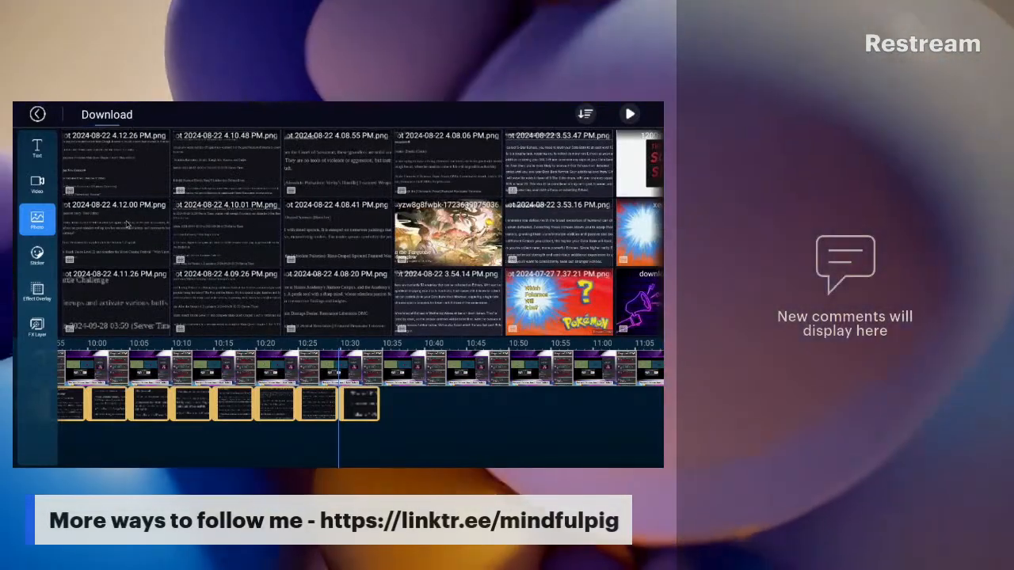
{"action": "left_click", "coordinate": [124, 225]}
{"action": "left_click", "coordinate": [94, 232]}
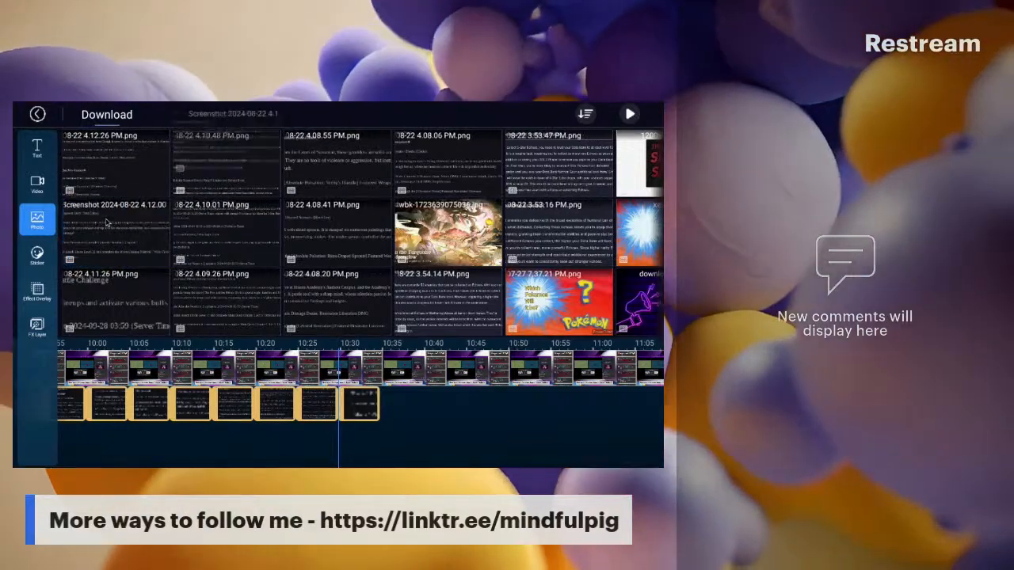
{"action": "left_click", "coordinate": [359, 437]}
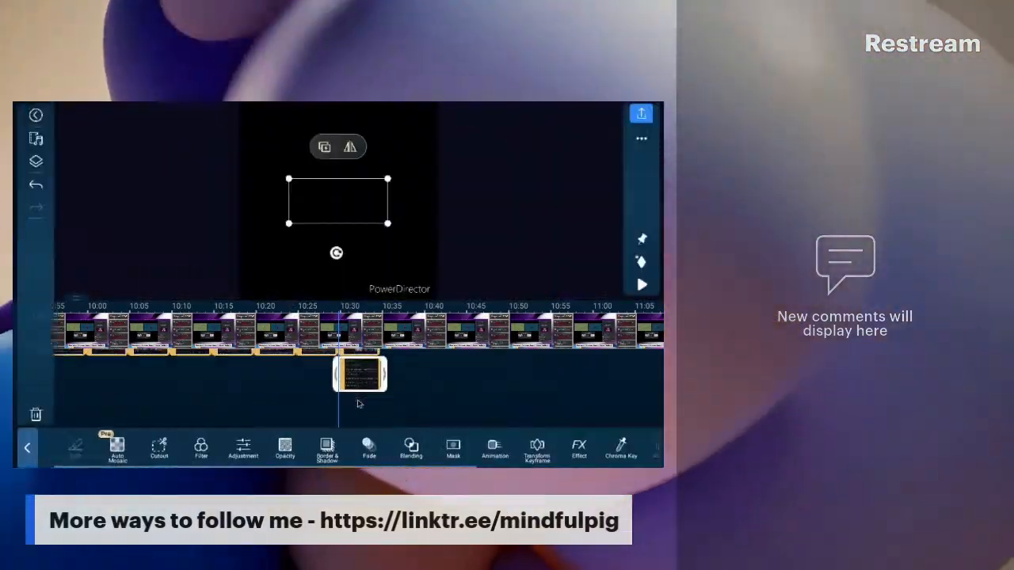
{"action": "left_click", "coordinate": [358, 403]}
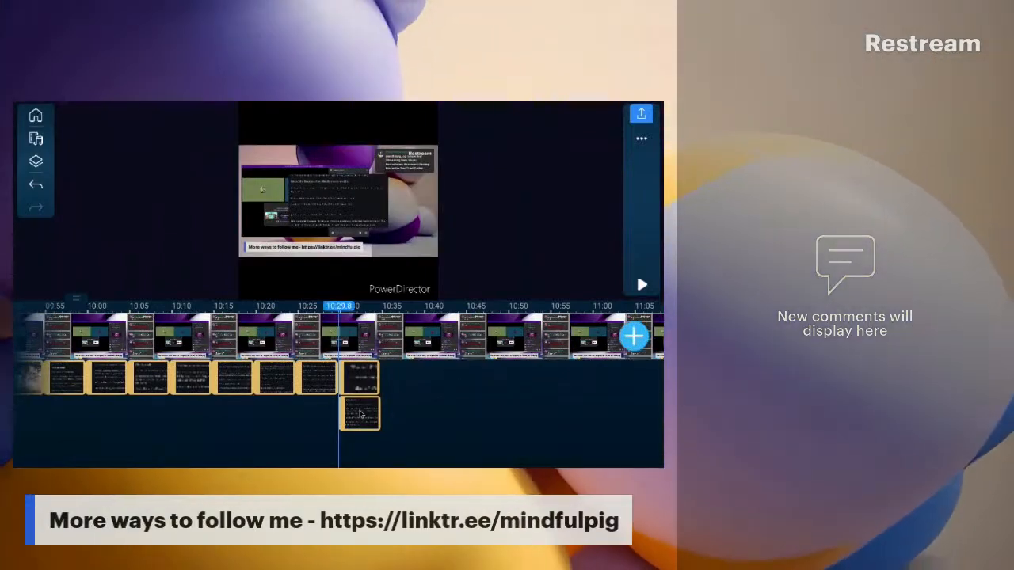
{"action": "left_click_drag", "start_coordinate": [394, 382], "coordinate": [412, 388]}
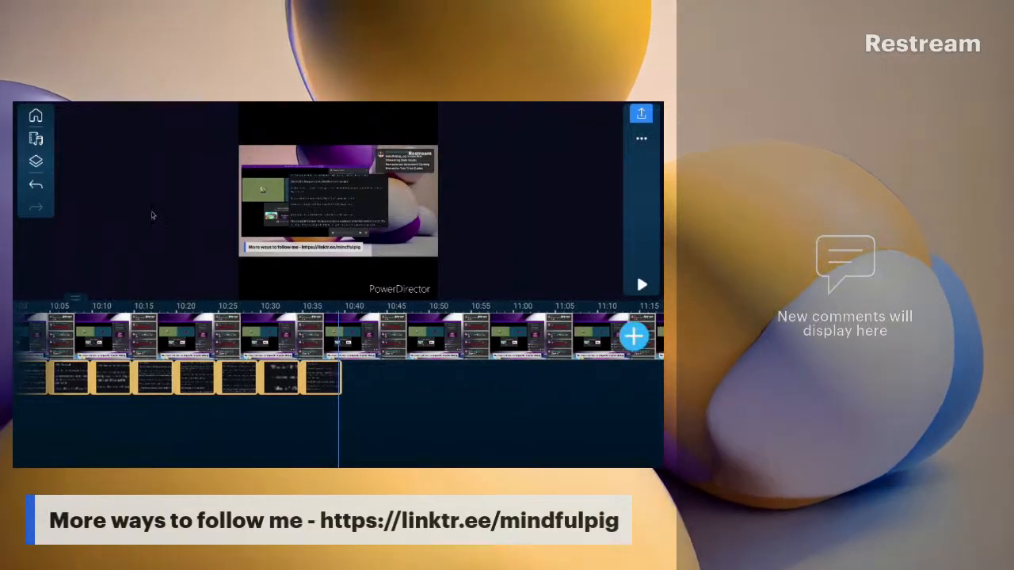
Extend the overlay sequence with the 2024-08-22 4.12.26 PM screenshot from the Download folder, directly following the 4.12.00 PM screenshot.
{"action": "left_click", "coordinate": [34, 164]}
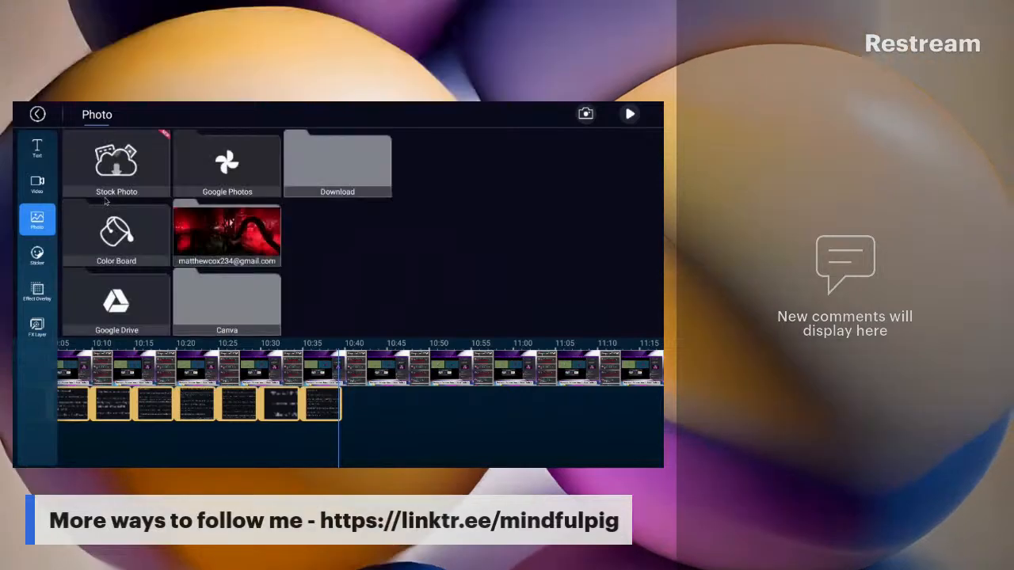
{"action": "left_click", "coordinate": [329, 170]}
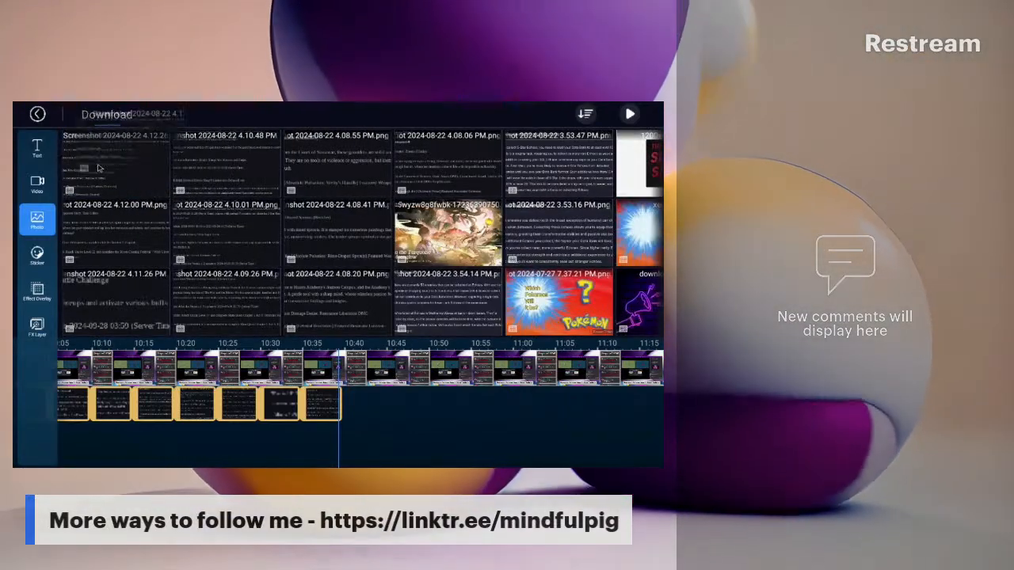
{"action": "left_click", "coordinate": [98, 168]}
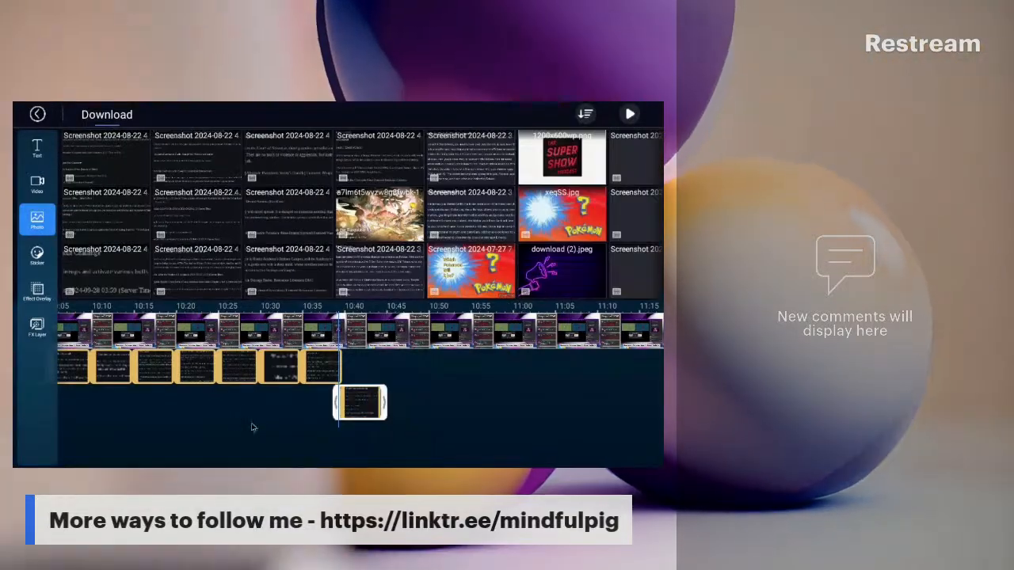
{"action": "left_click", "coordinate": [220, 387]}
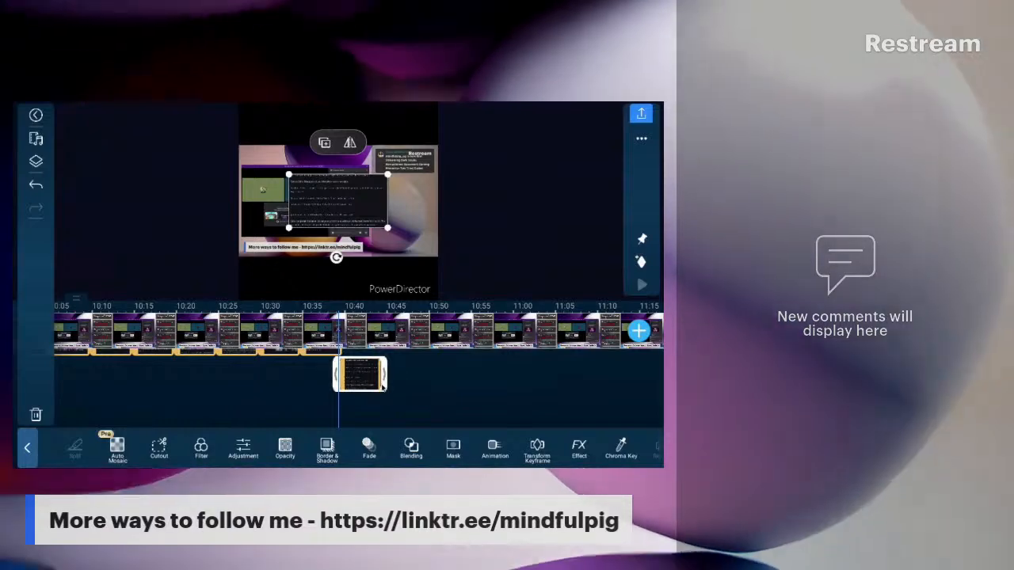
{"action": "left_click_drag", "start_coordinate": [420, 391], "coordinate": [407, 419]}
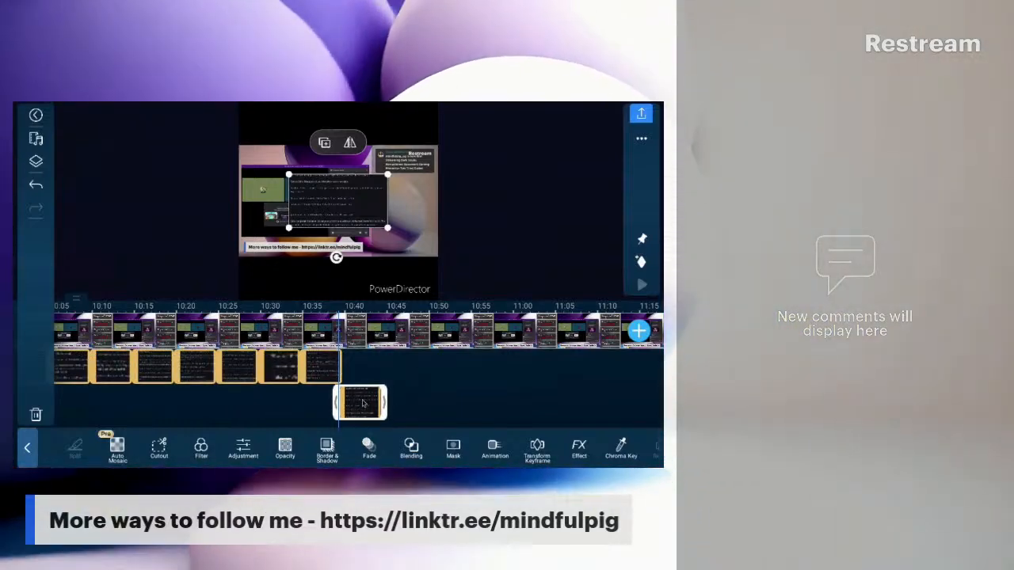
{"action": "mouse_move", "coordinate": [362, 381]}
{"action": "left_mouse_down"}
{"action": "mouse_move", "coordinate": [364, 341]}
{"action": "mouse_move", "coordinate": [361, 382]}
{"action": "left_mouse_up"}
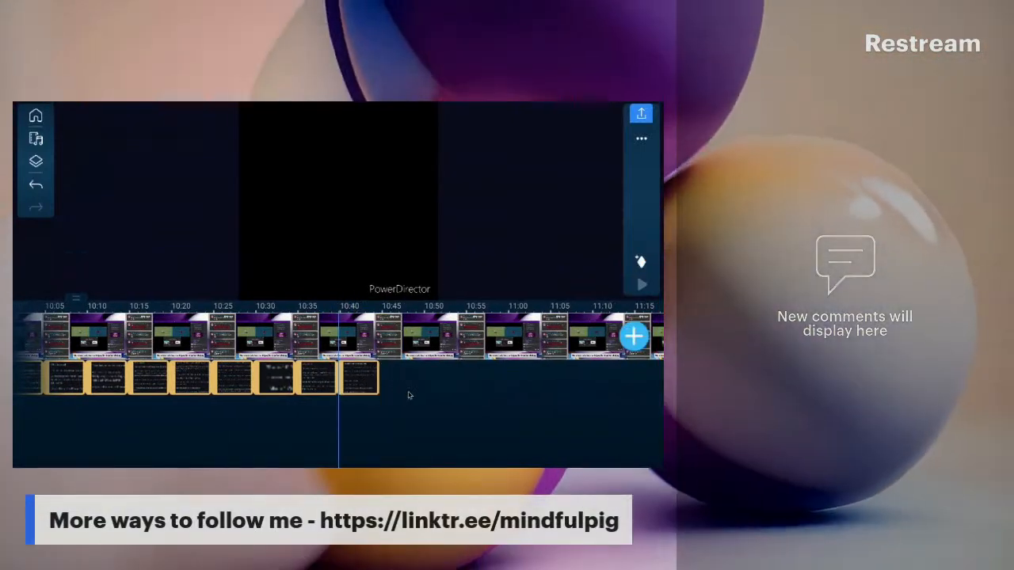
Split the stream recording at the end of the overlay sequence and extract the audio of the part before the split.
{"action": "left_click_drag", "start_coordinate": [408, 395], "coordinate": [206, 392]}
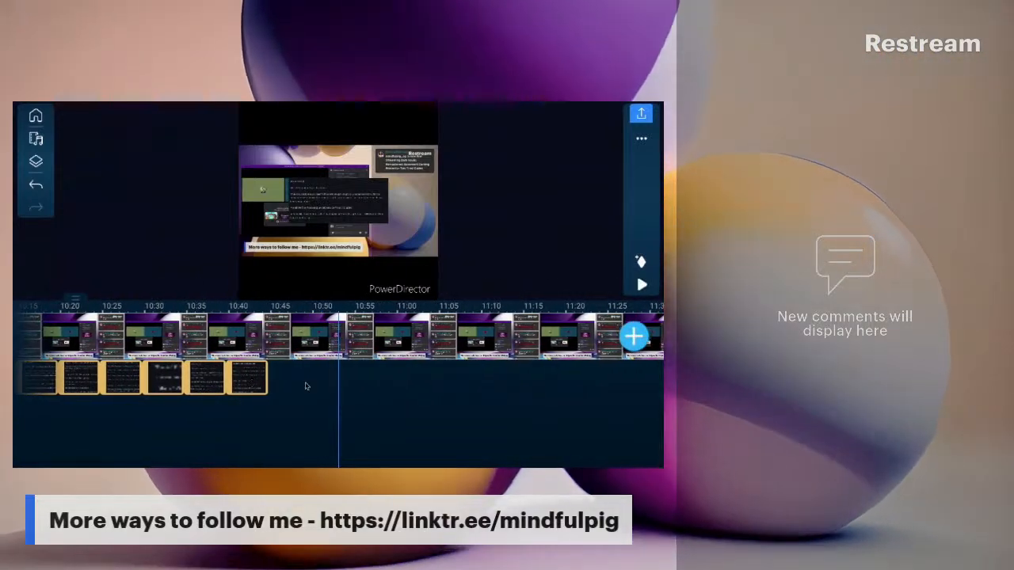
{"action": "left_click", "coordinate": [249, 377]}
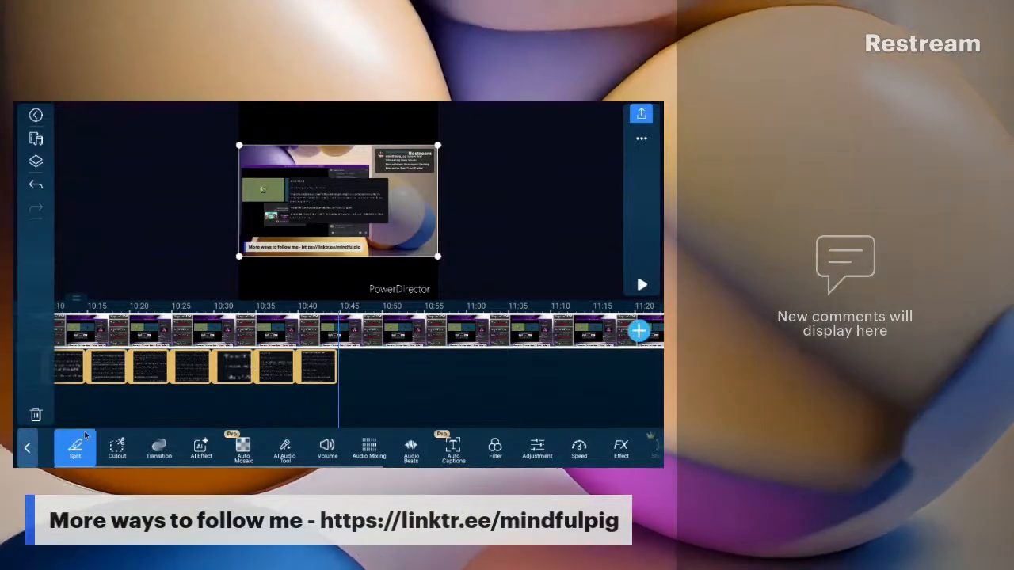
{"action": "left_click", "coordinate": [84, 453]}
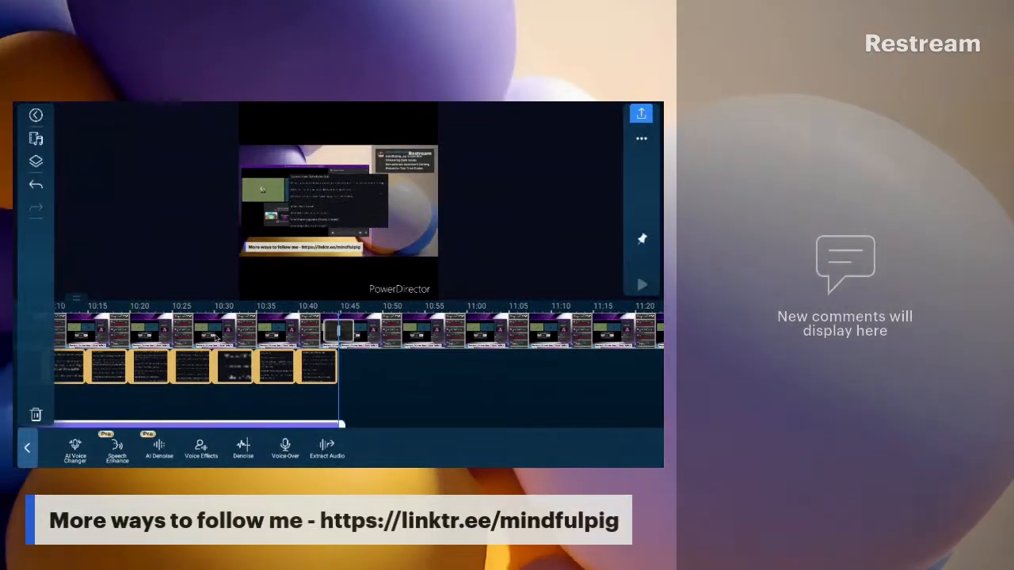
{"action": "left_click", "coordinate": [38, 417]}
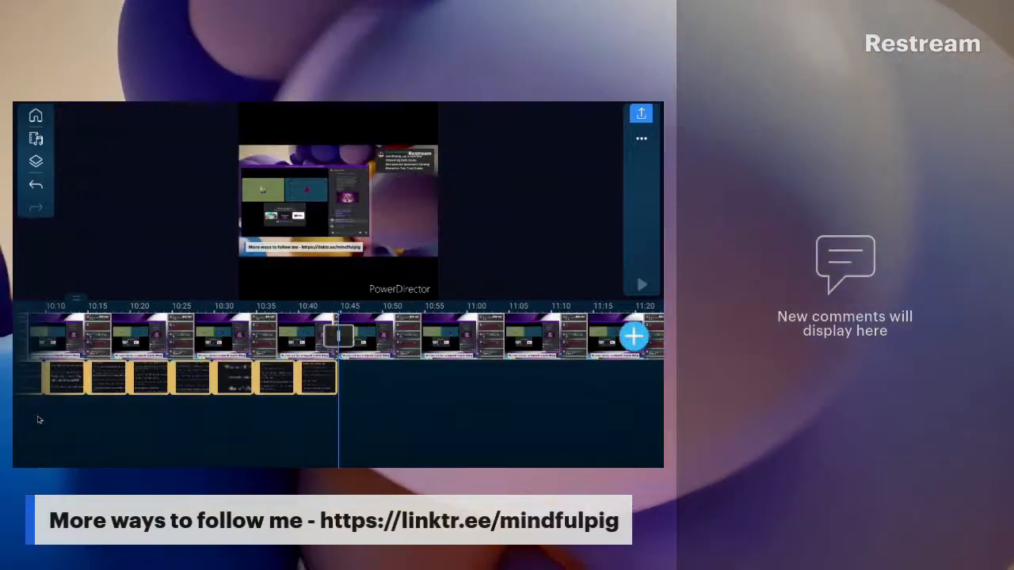
{"action": "left_click", "coordinate": [36, 163]}
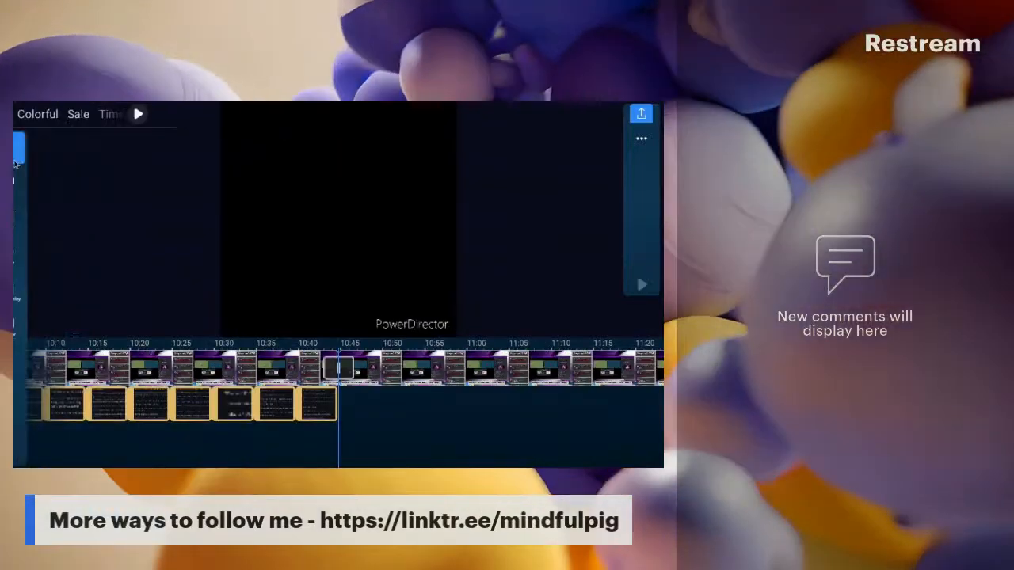
{"action": "left_click", "coordinate": [32, 115]}
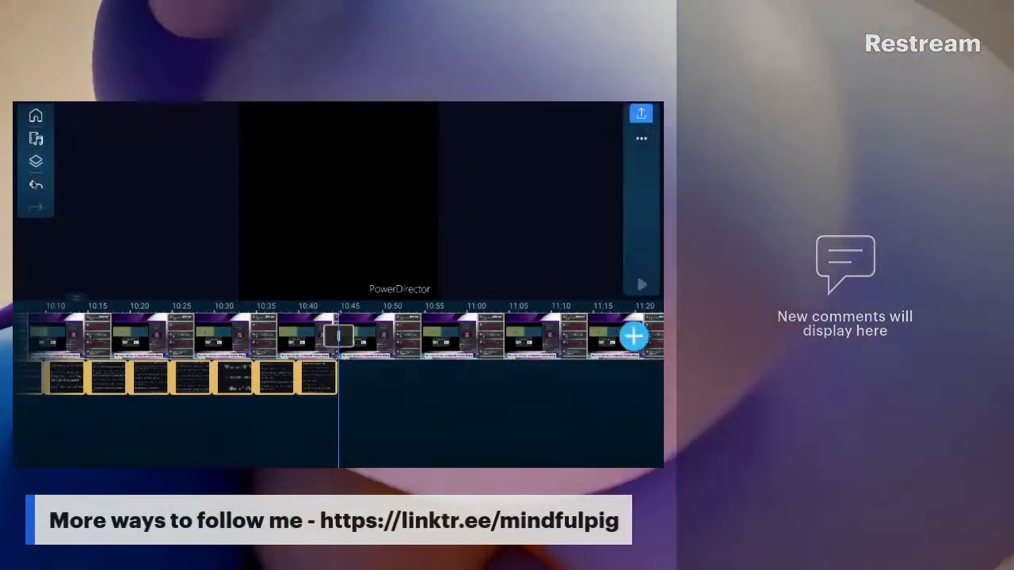
{"action": "left_click", "coordinate": [35, 188]}
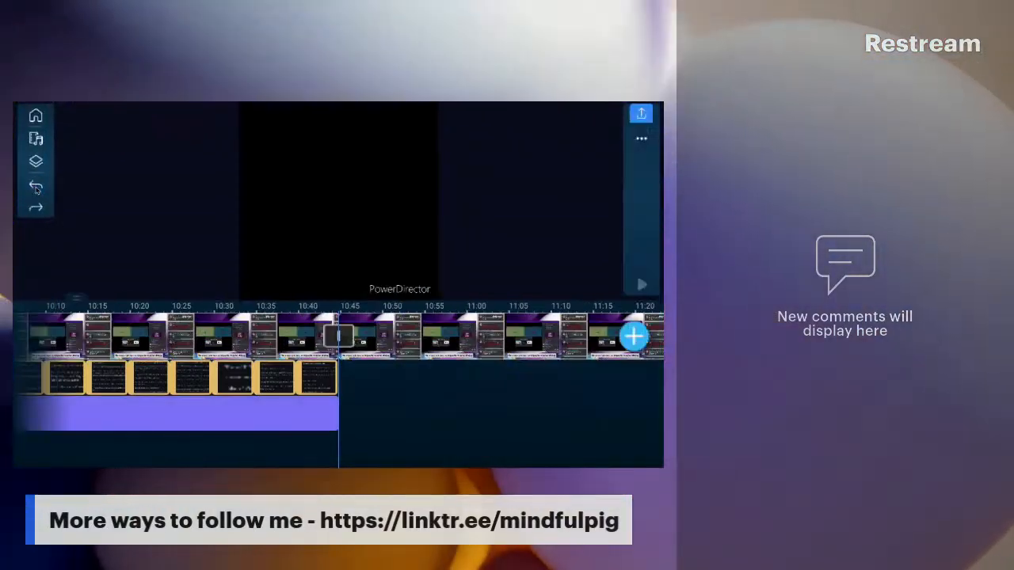
Delete the recording's video segment before the split, keeping its extracted audio on the track below the overlays.
{"action": "left_click", "coordinate": [132, 376]}
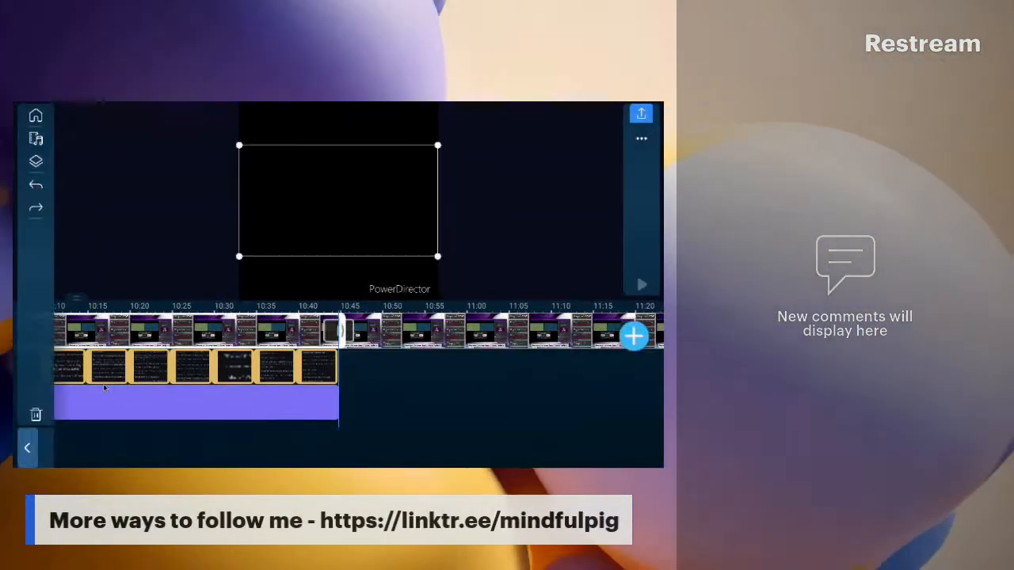
{"action": "left_click", "coordinate": [36, 416]}
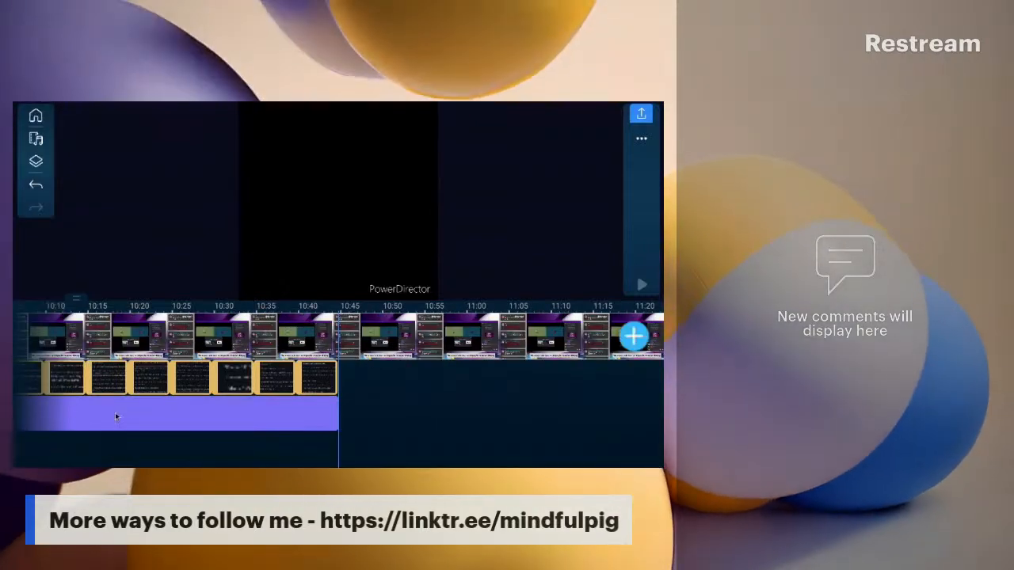
Examine the timeline from the overlay sequence back to where the extracted audio begins, and return to the overlay images.
{"action": "left_click_drag", "start_coordinate": [383, 433], "coordinate": [661, 440]}
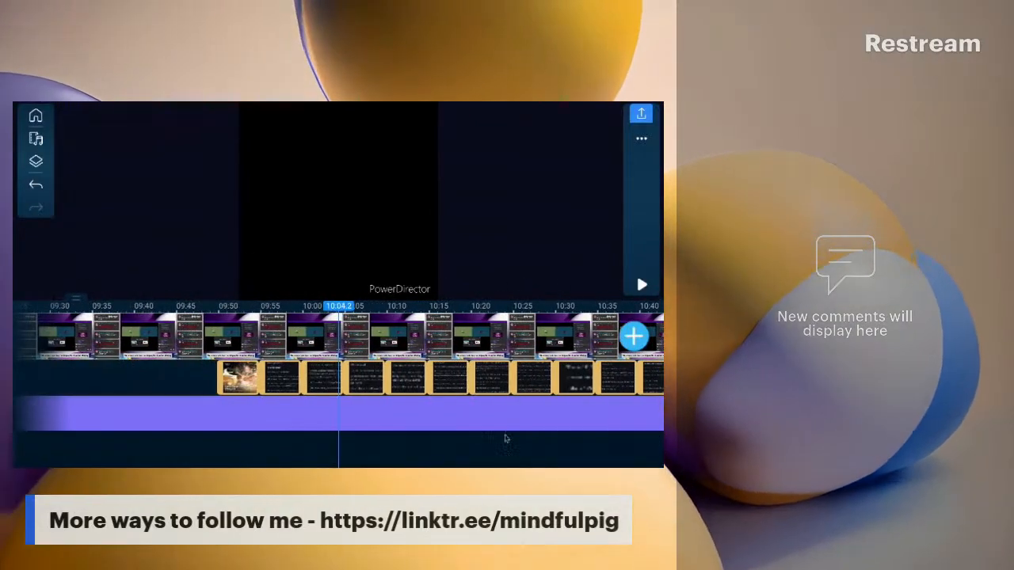
{"action": "left_click_drag", "start_coordinate": [169, 421], "coordinate": [453, 422]}
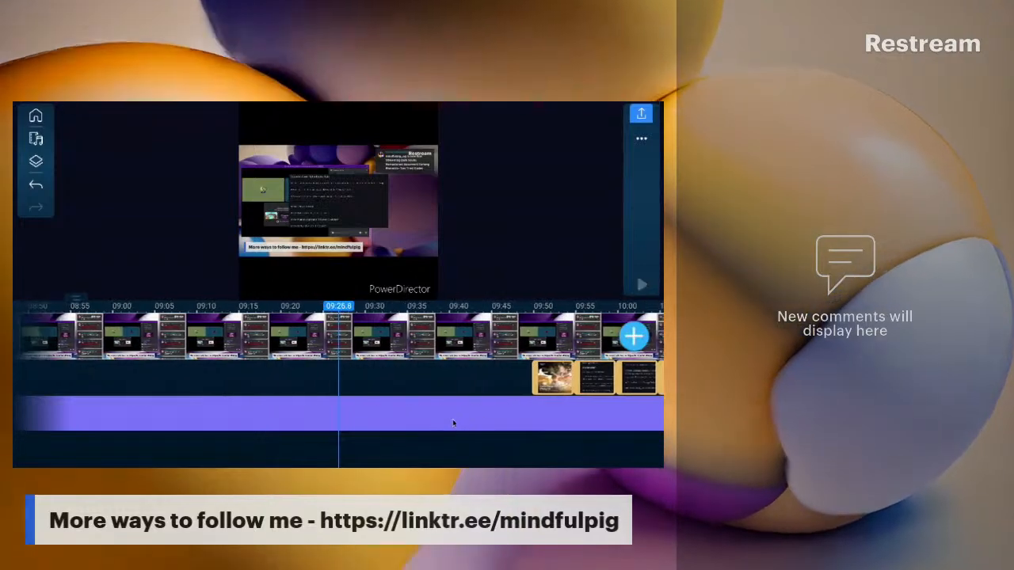
{"action": "scroll", "coordinate": [455, 419], "scroll_direction": "down", "scroll_amount": 1}
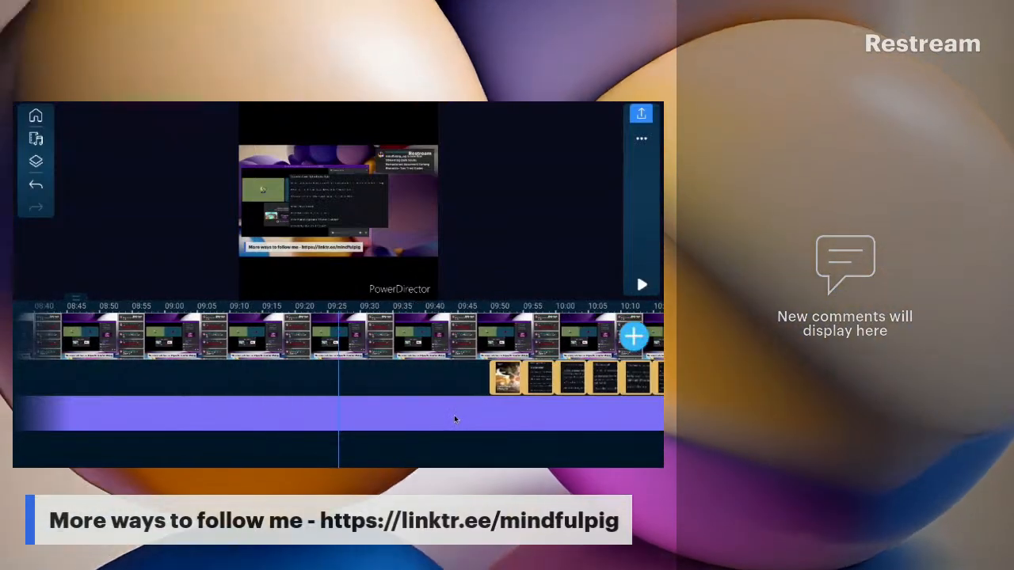
{"action": "scroll", "coordinate": [454, 415], "scroll_direction": "down", "scroll_amount": 1}
{"action": "left_click_drag", "start_coordinate": [273, 395], "coordinate": [572, 403]}
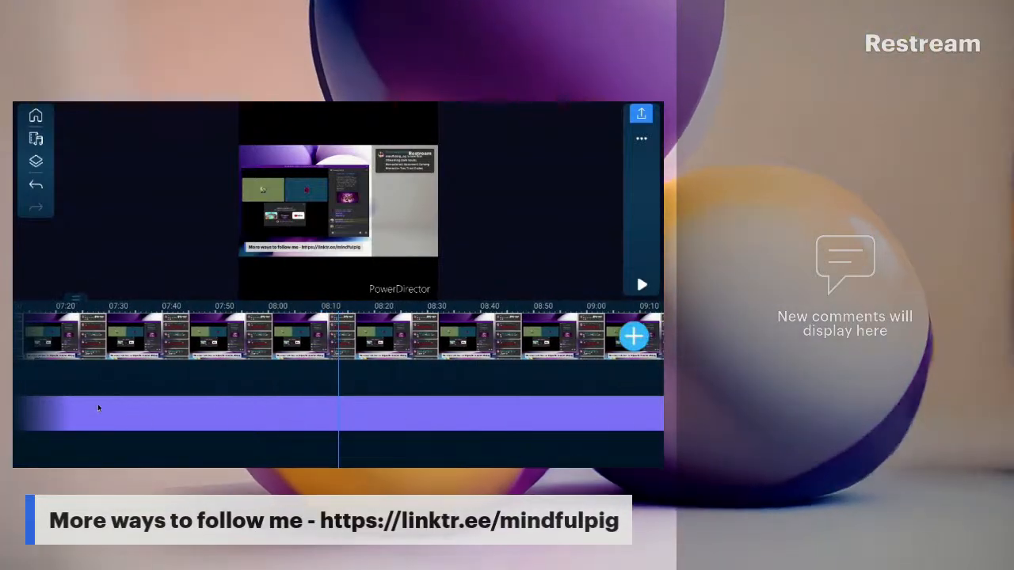
{"action": "left_click_drag", "start_coordinate": [100, 407], "coordinate": [593, 403]}
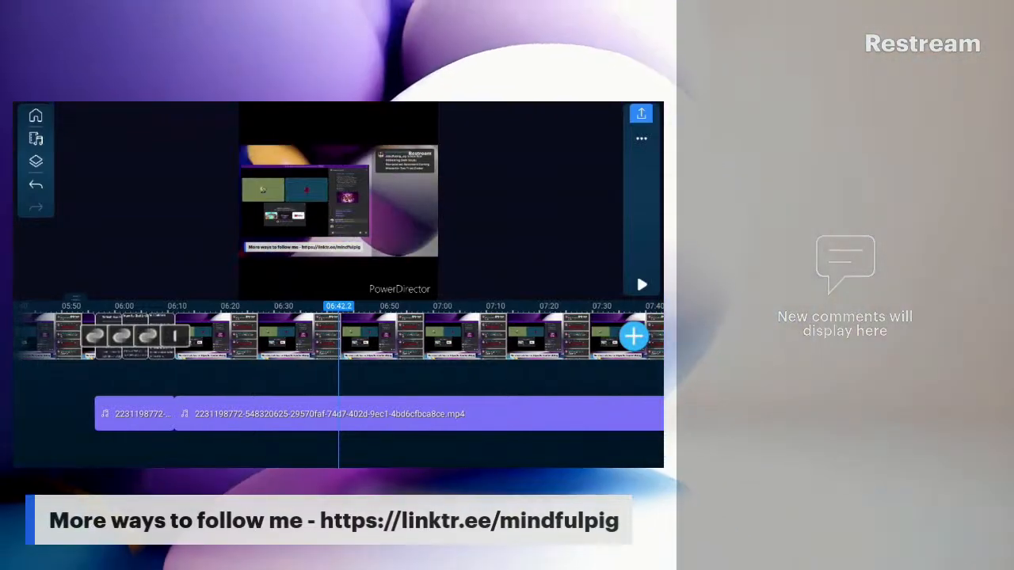
{"action": "left_click_drag", "start_coordinate": [537, 386], "coordinate": [15, 409]}
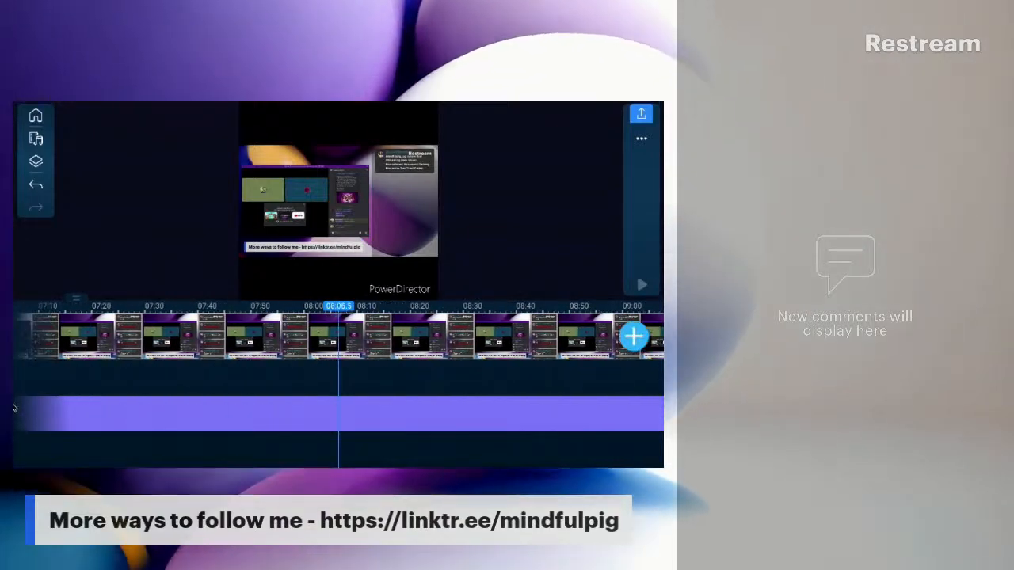
{"action": "left_click_drag", "start_coordinate": [555, 410], "coordinate": [14, 385]}
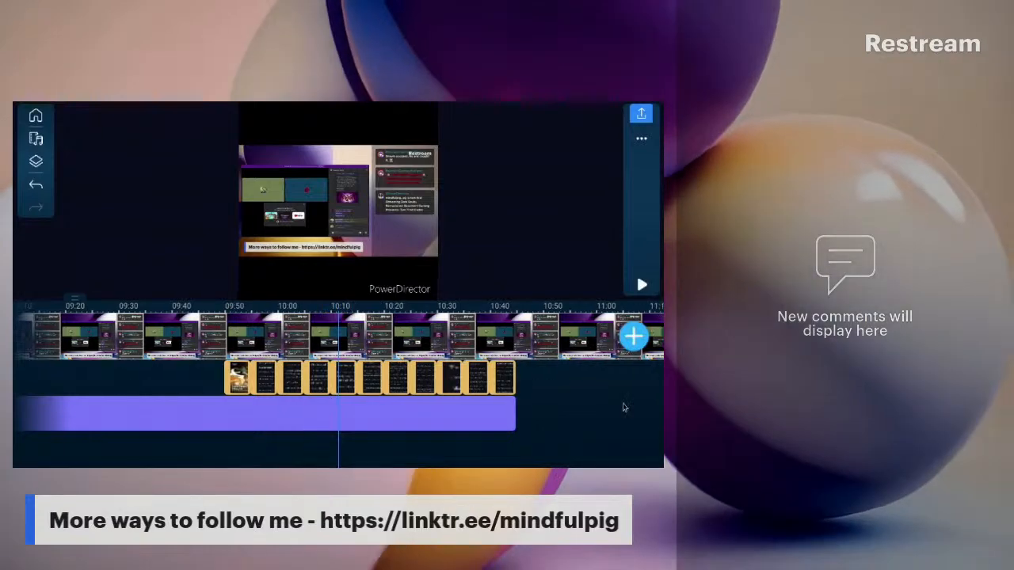
Examine the timeline past the end of the overlay sequence and back to where the extracted audio begins.
{"action": "left_click_drag", "start_coordinate": [375, 402], "coordinate": [247, 396]}
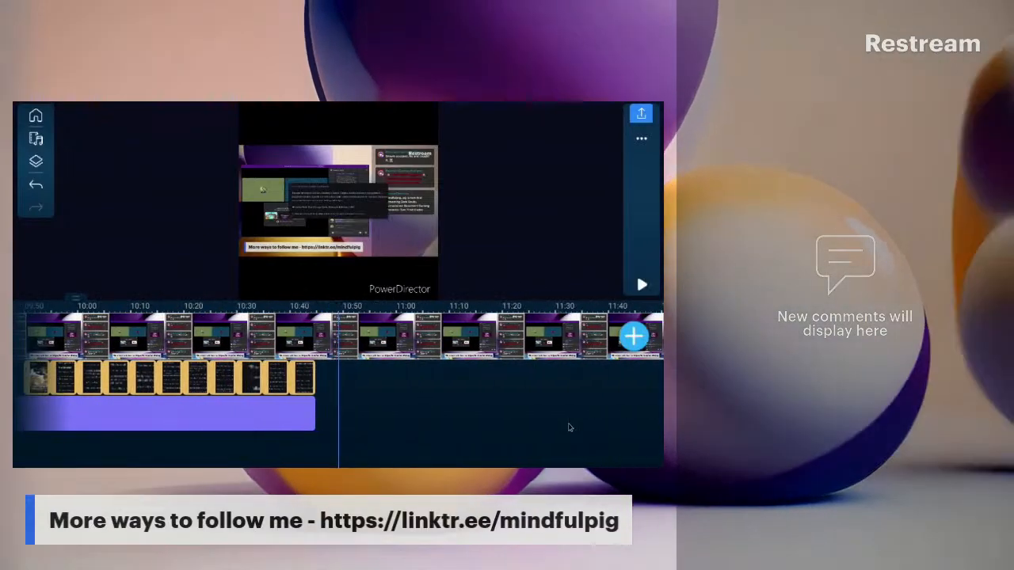
{"action": "left_click_drag", "start_coordinate": [567, 425], "coordinate": [135, 387]}
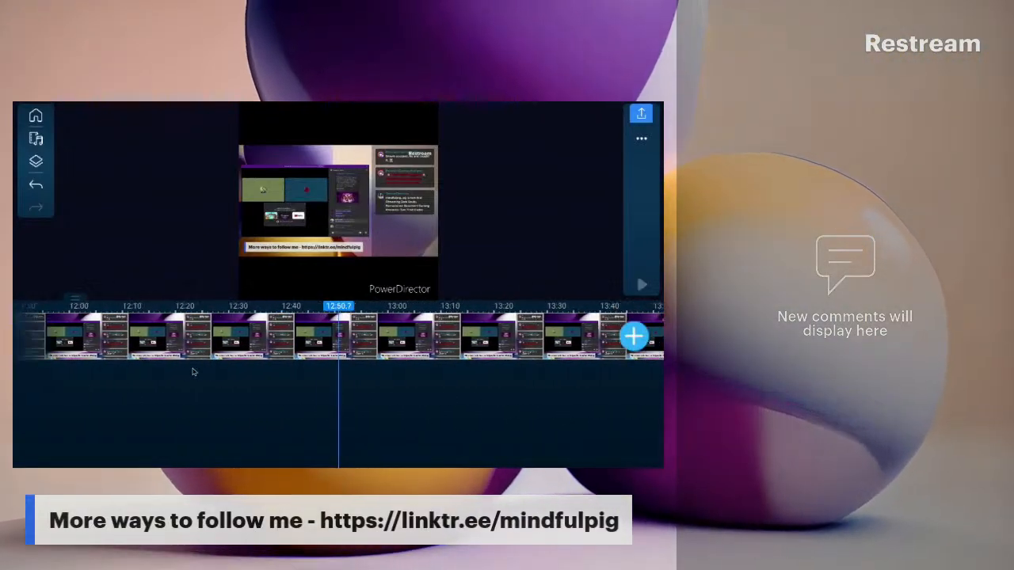
{"action": "left_click_drag", "start_coordinate": [193, 372], "coordinate": [93, 366]}
{"action": "left_click_drag", "start_coordinate": [446, 411], "coordinate": [150, 389]}
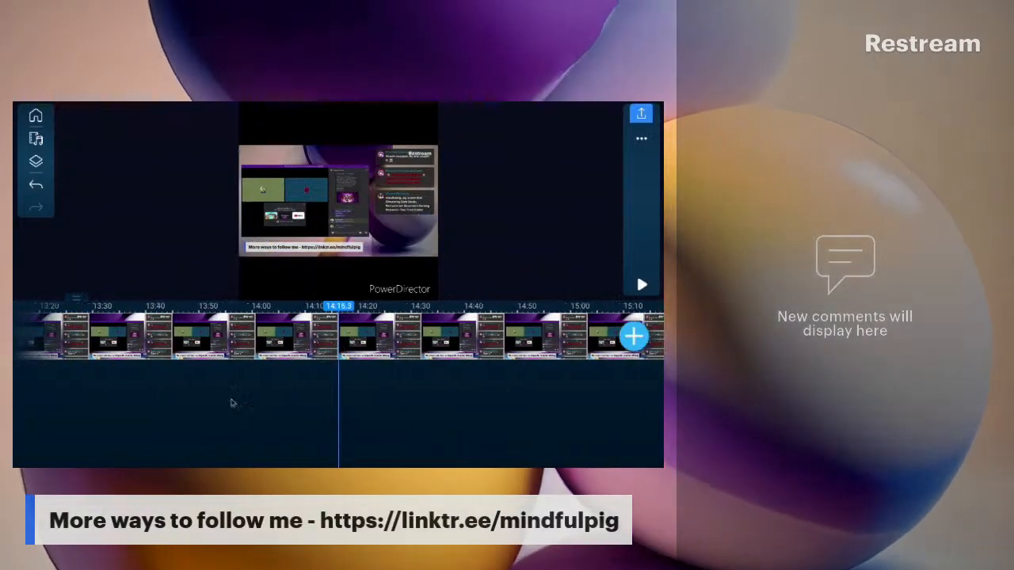
{"action": "left_click_drag", "start_coordinate": [230, 404], "coordinate": [658, 404]}
{"action": "left_click_drag", "start_coordinate": [186, 370], "coordinate": [545, 414]}
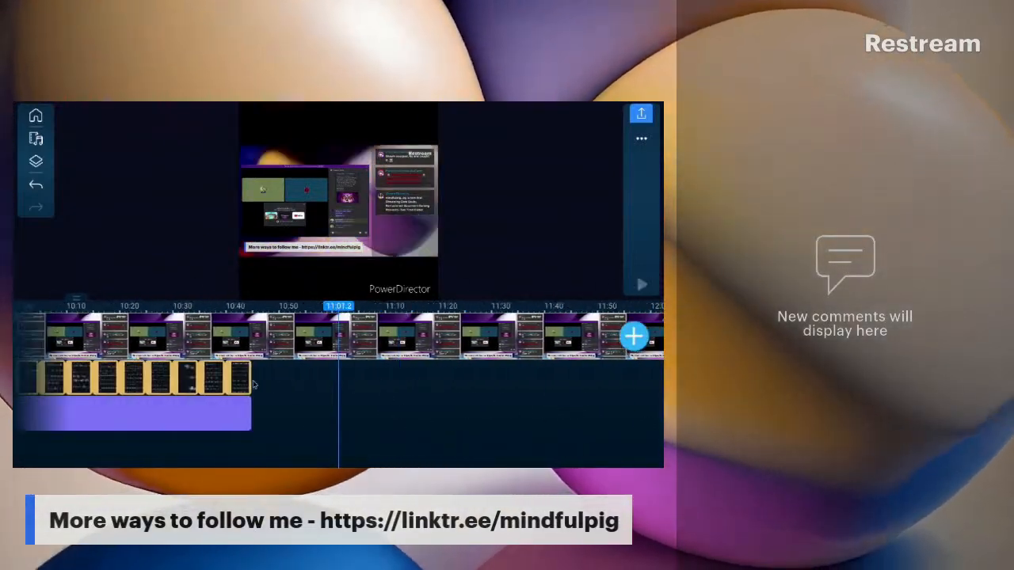
{"action": "scroll", "coordinate": [229, 377], "scroll_direction": "down", "scroll_amount": 5}
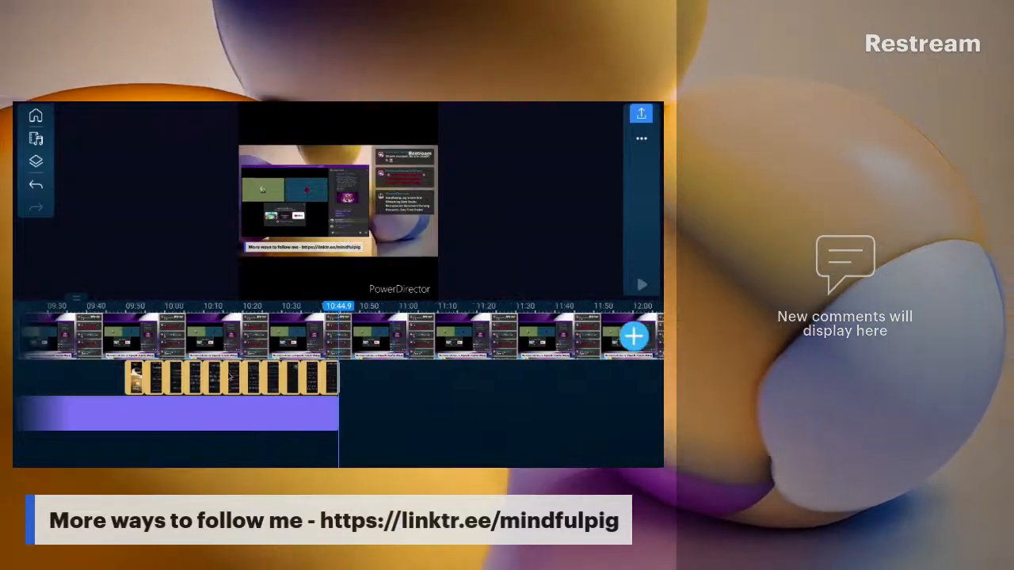
{"action": "scroll", "coordinate": [229, 377], "scroll_direction": "down", "scroll_amount": 2}
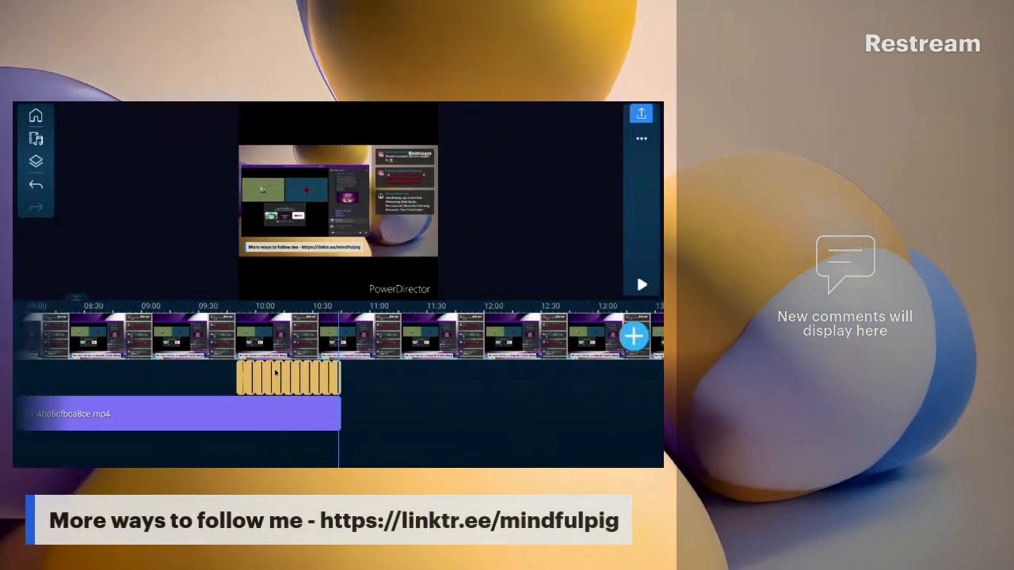
{"action": "left_click_drag", "start_coordinate": [21, 372], "coordinate": [269, 389]}
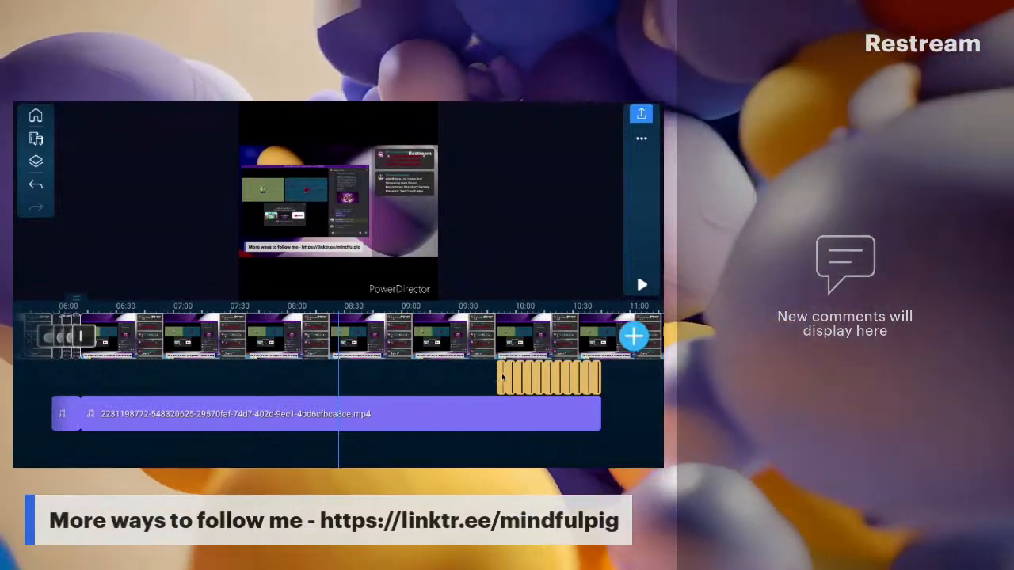
{"action": "left_click_drag", "start_coordinate": [500, 378], "coordinate": [121, 345]}
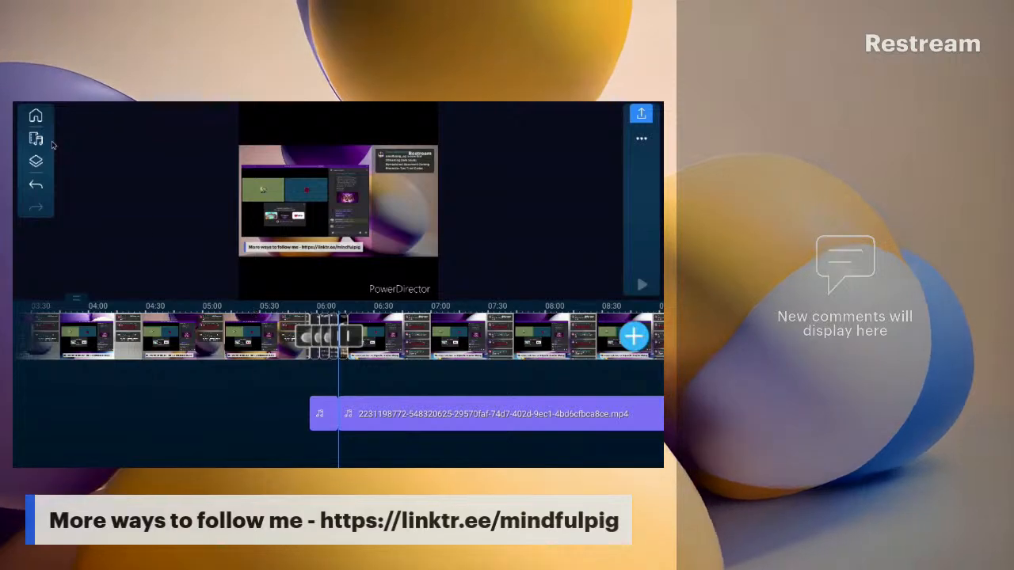
Undo the last segment deletion and audio extraction, and split the recording at the start of the overlay sequence.
{"action": "left_click", "coordinate": [32, 185]}
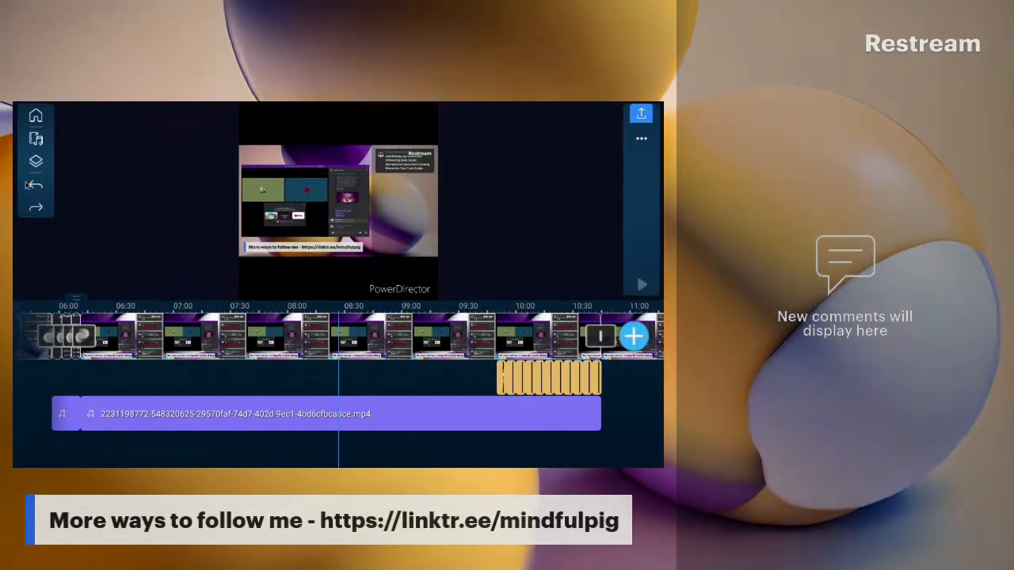
{"action": "left_click", "coordinate": [32, 184]}
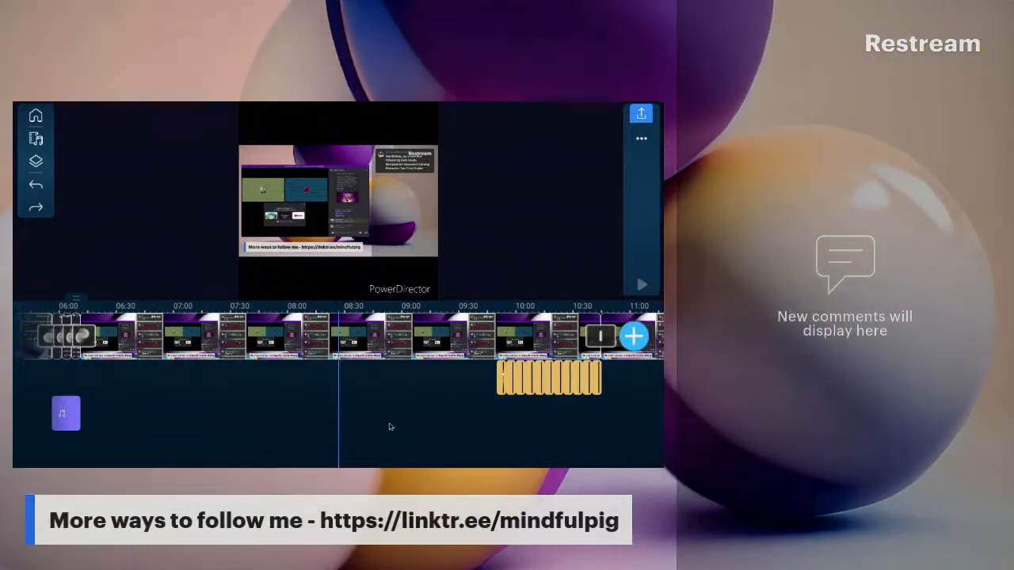
{"action": "left_click_drag", "start_coordinate": [388, 423], "coordinate": [323, 388]}
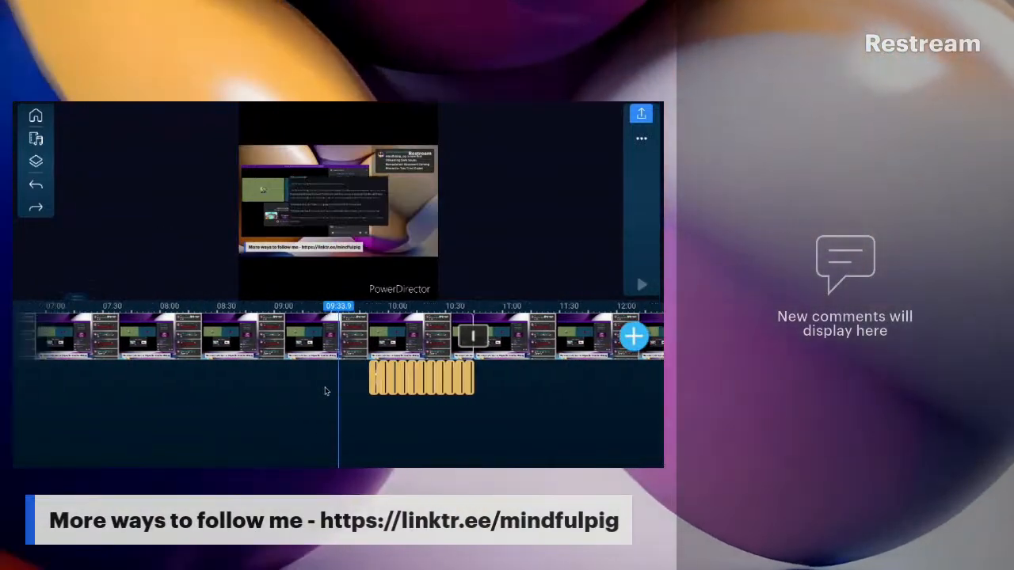
{"action": "left_click", "coordinate": [429, 381]}
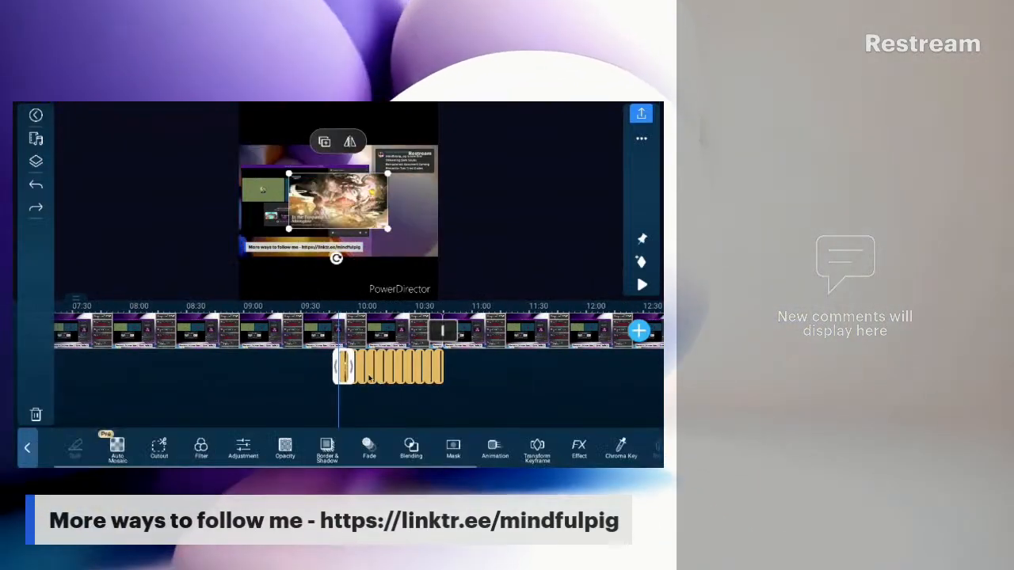
{"action": "left_click", "coordinate": [307, 338]}
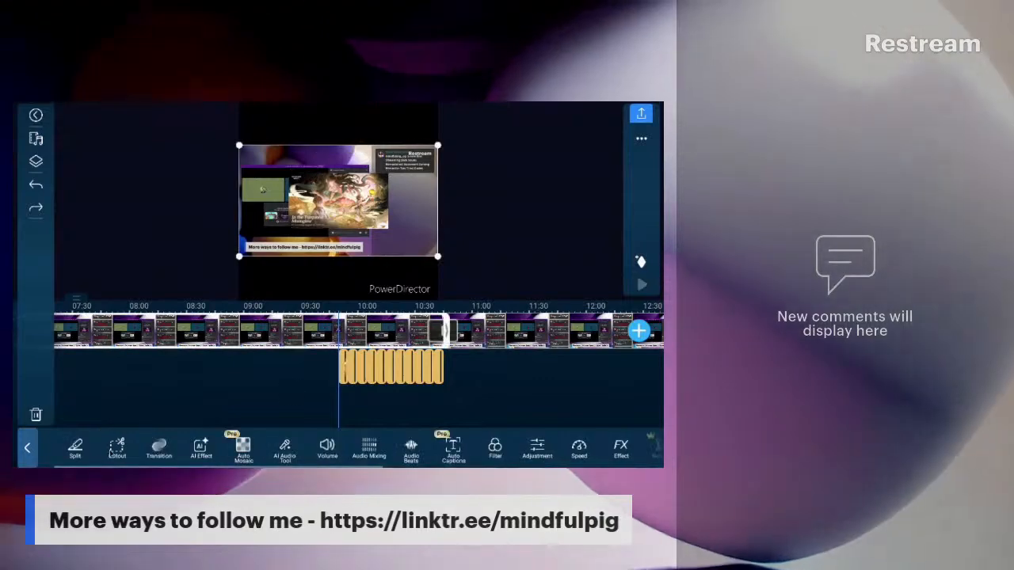
{"action": "left_click", "coordinate": [79, 448]}
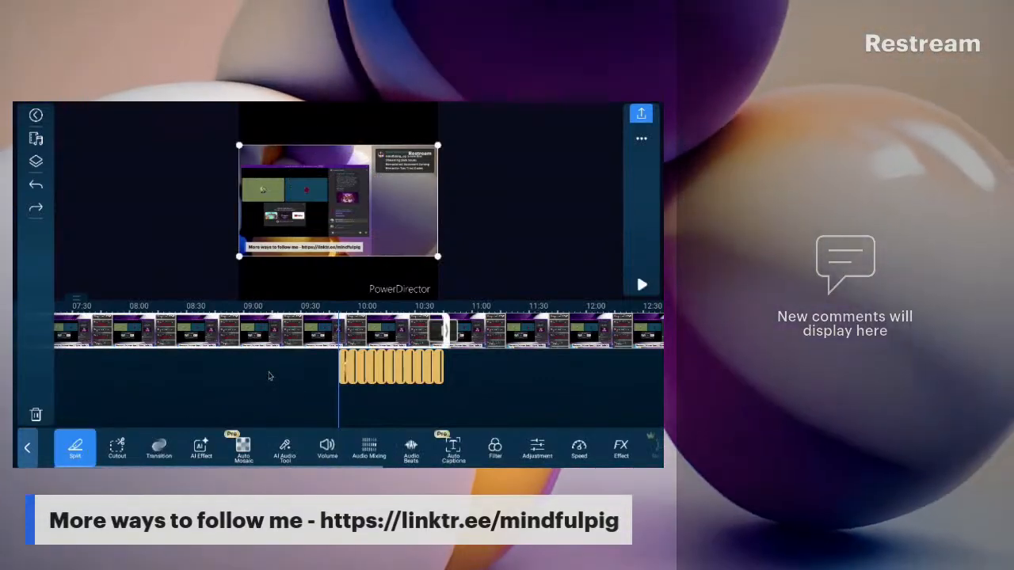
Extract the audio of the recording segment above the overlay sequence and delete that segment's video.
{"action": "scroll", "coordinate": [266, 369], "scroll_direction": "up", "scroll_amount": 5}
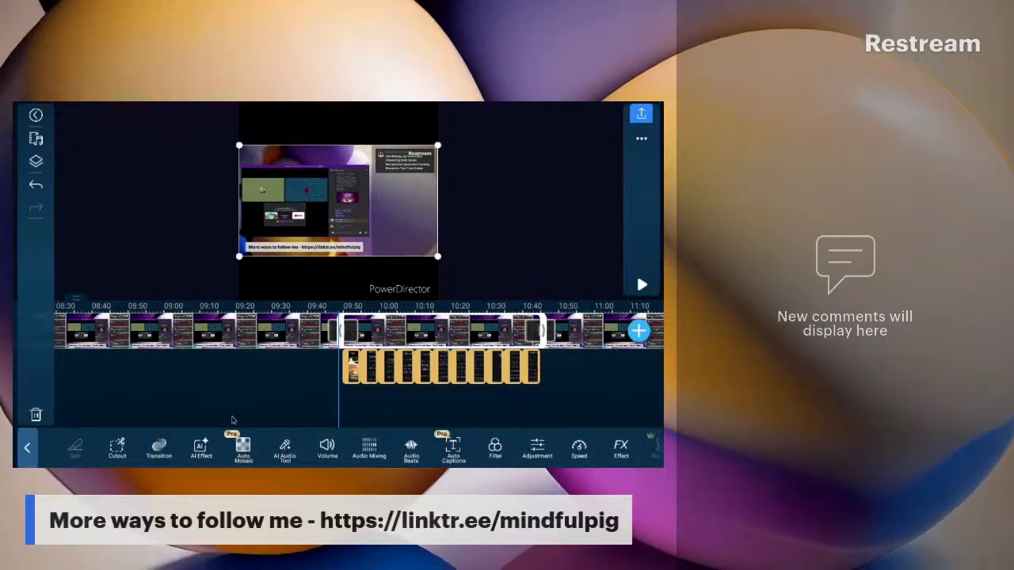
{"action": "left_click", "coordinate": [286, 456]}
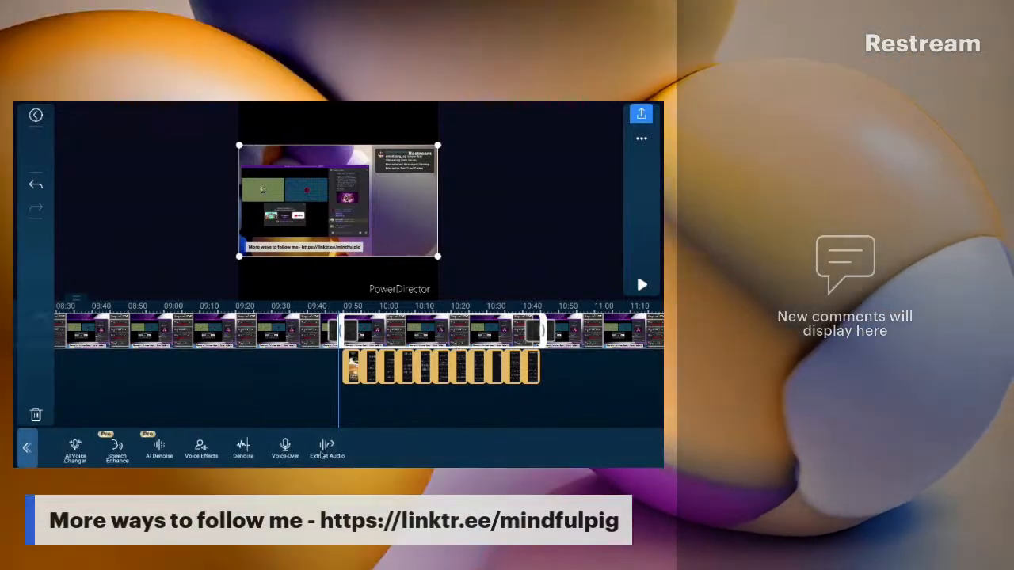
{"action": "left_click", "coordinate": [327, 449]}
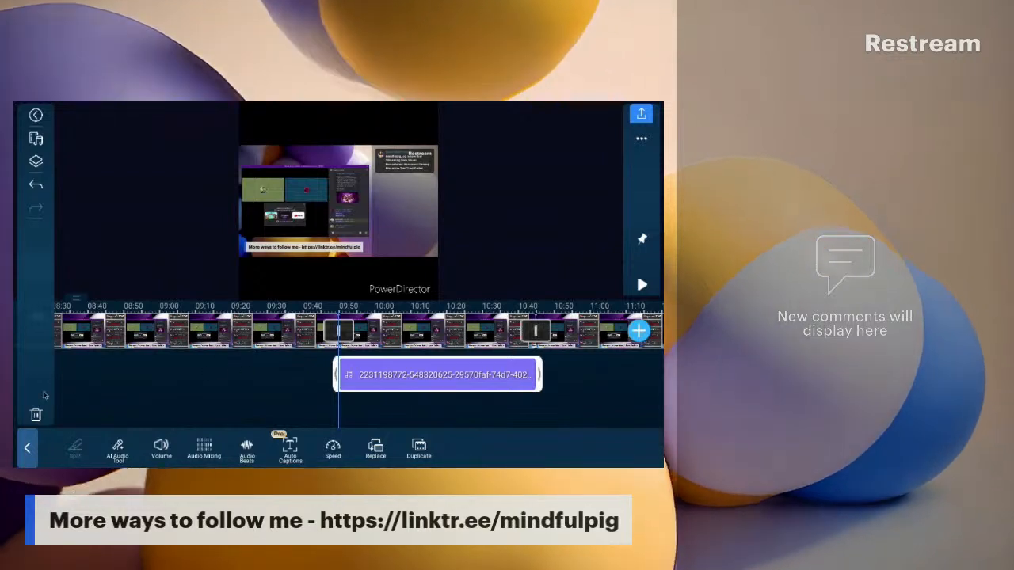
{"action": "left_click", "coordinate": [203, 428]}
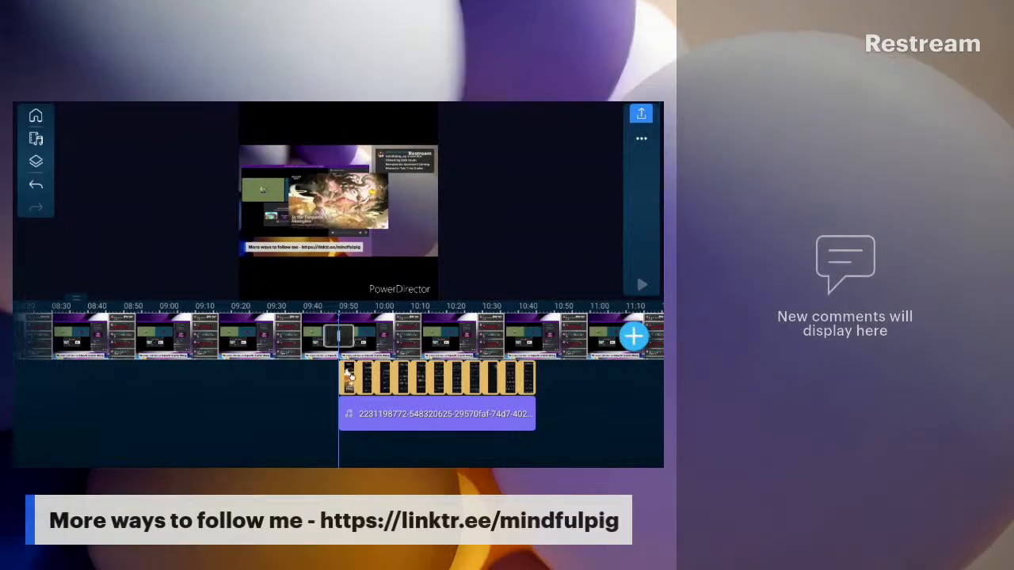
Move the overlay images and screenshots one by one, in order, onto the main track at the split above the extracted audio, undoing any misplaced drop.
{"action": "left_click_drag", "start_coordinate": [351, 387], "coordinate": [370, 354]}
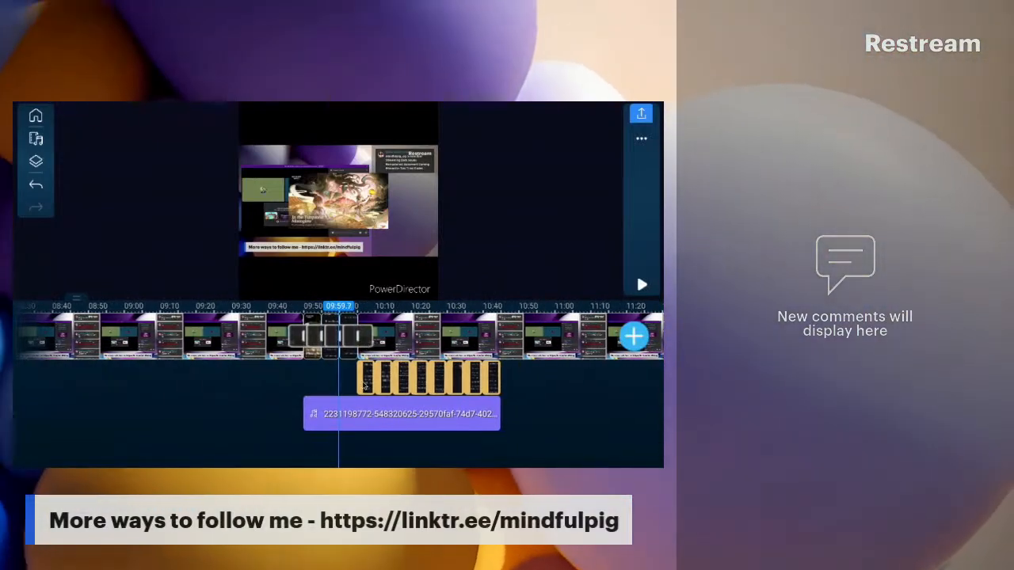
{"action": "left_click_drag", "start_coordinate": [365, 356], "coordinate": [365, 356]}
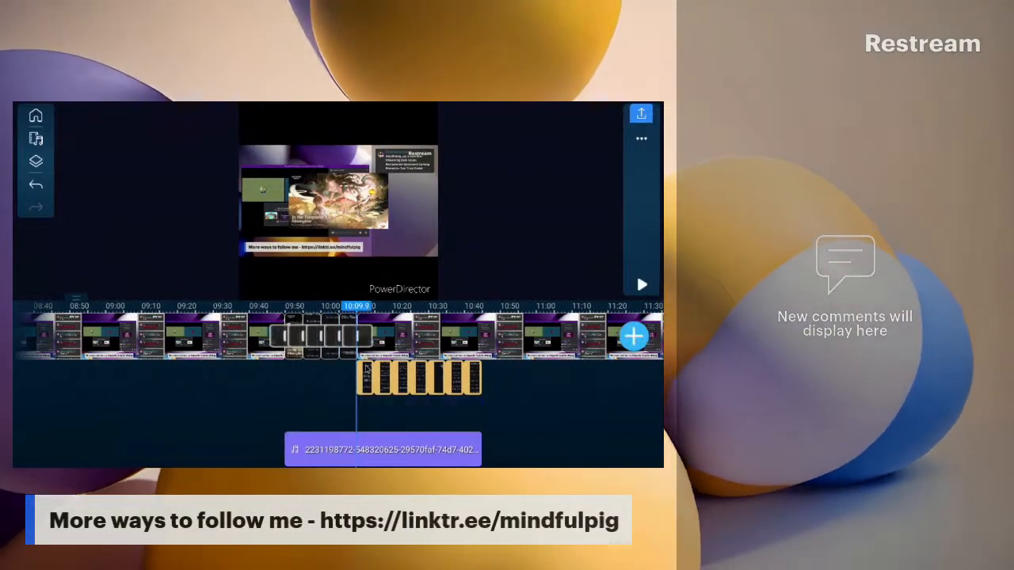
{"action": "mouse_move", "coordinate": [367, 349]}
{"action": "left_mouse_down"}
{"action": "mouse_move", "coordinate": [369, 369]}
{"action": "mouse_move", "coordinate": [370, 346]}
{"action": "mouse_move", "coordinate": [381, 351]}
{"action": "left_mouse_up"}
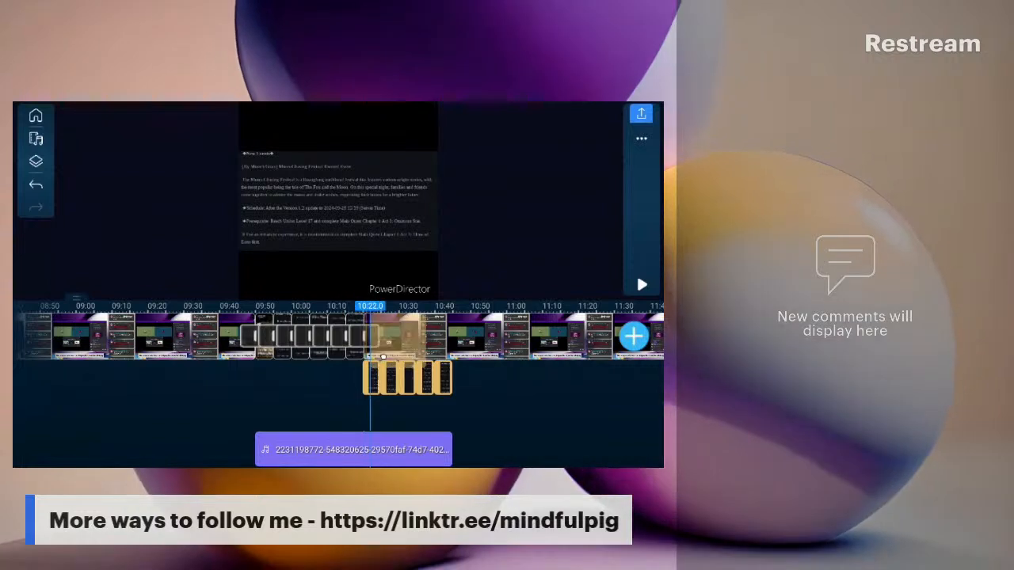
{"action": "left_click_drag", "start_coordinate": [375, 371], "coordinate": [378, 346]}
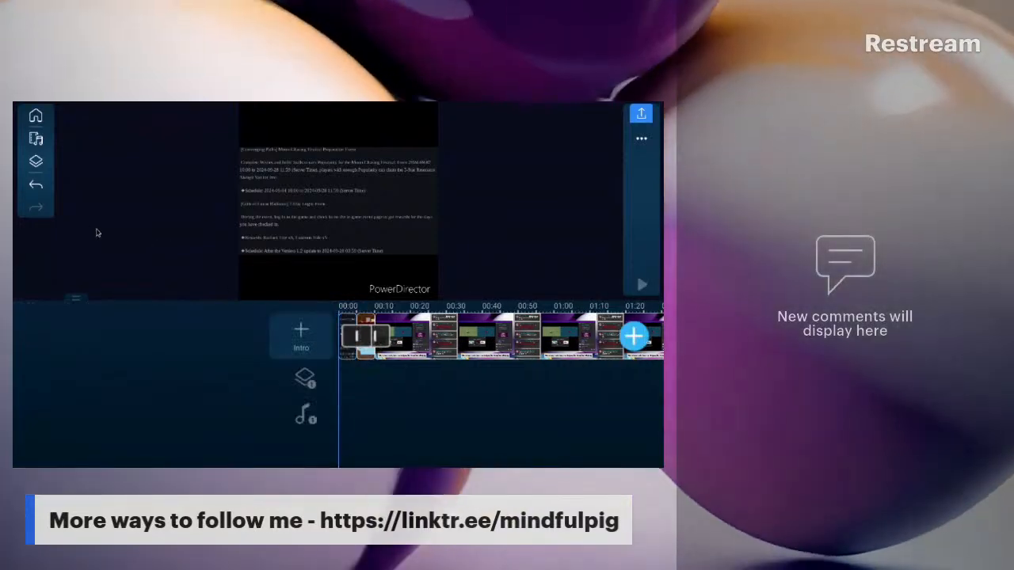
{"action": "left_click", "coordinate": [35, 185]}
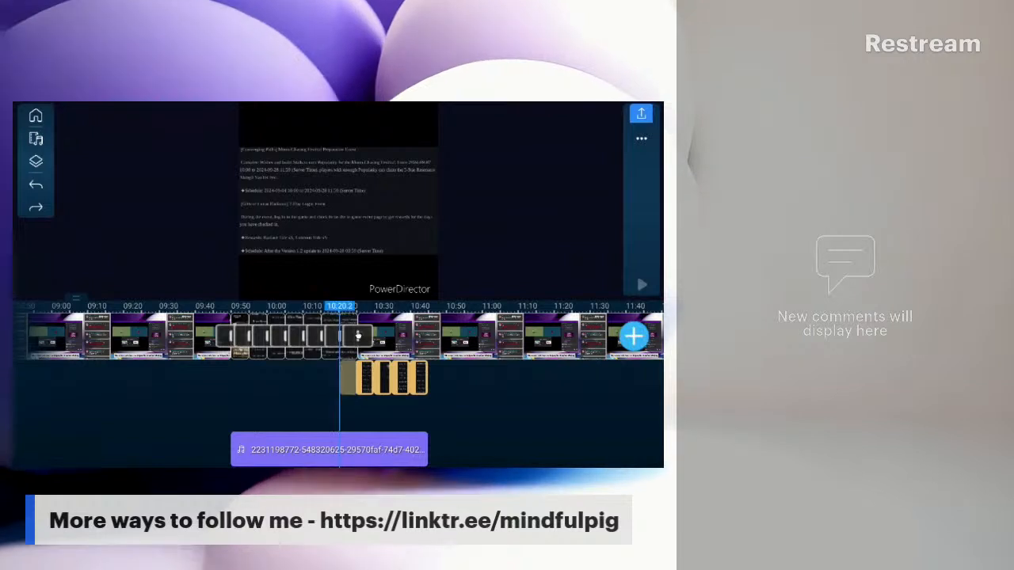
{"action": "left_click_drag", "start_coordinate": [367, 337], "coordinate": [367, 338]}
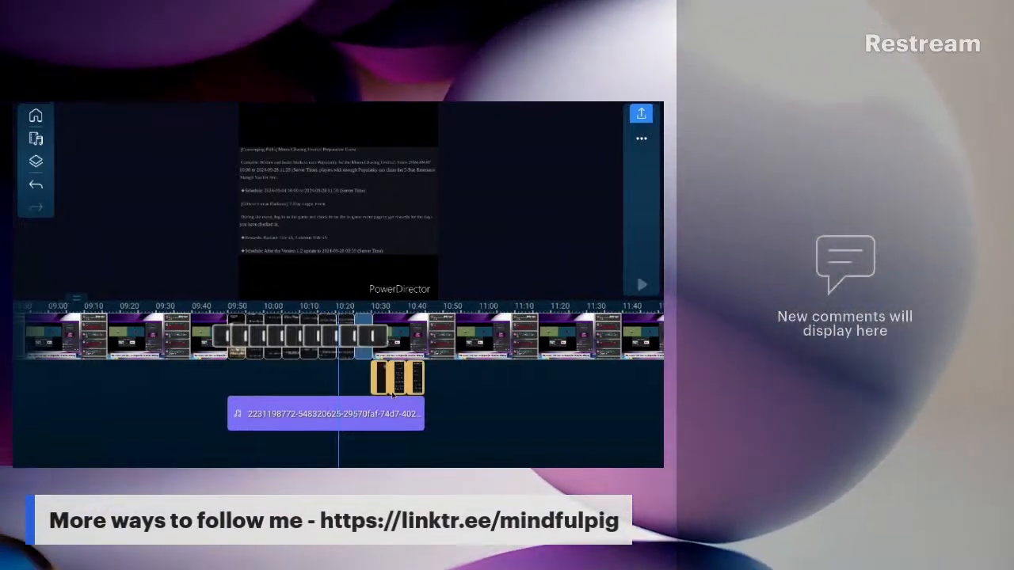
{"action": "left_click_drag", "start_coordinate": [371, 379], "coordinate": [373, 336]}
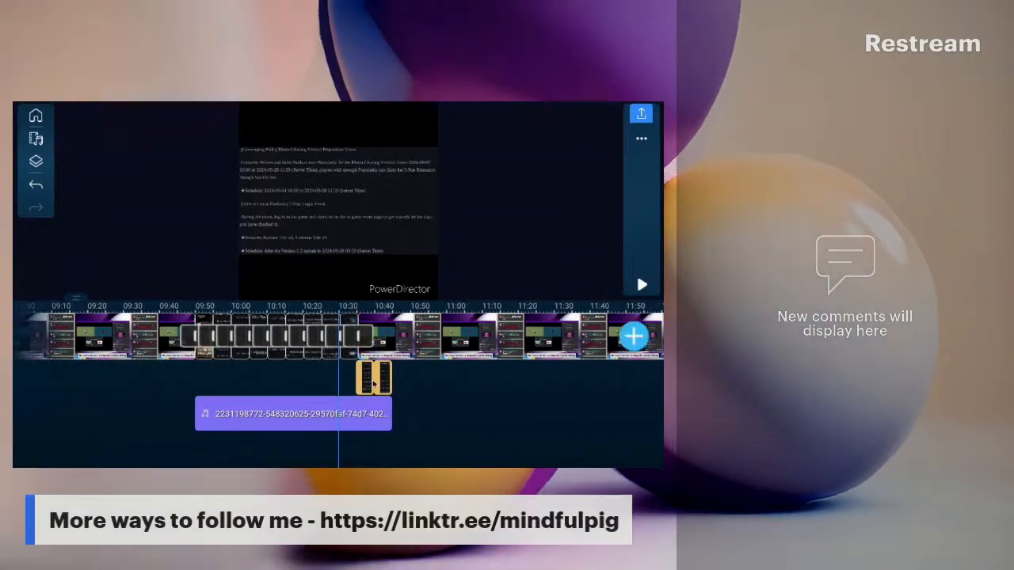
{"action": "left_click_drag", "start_coordinate": [367, 380], "coordinate": [388, 339]}
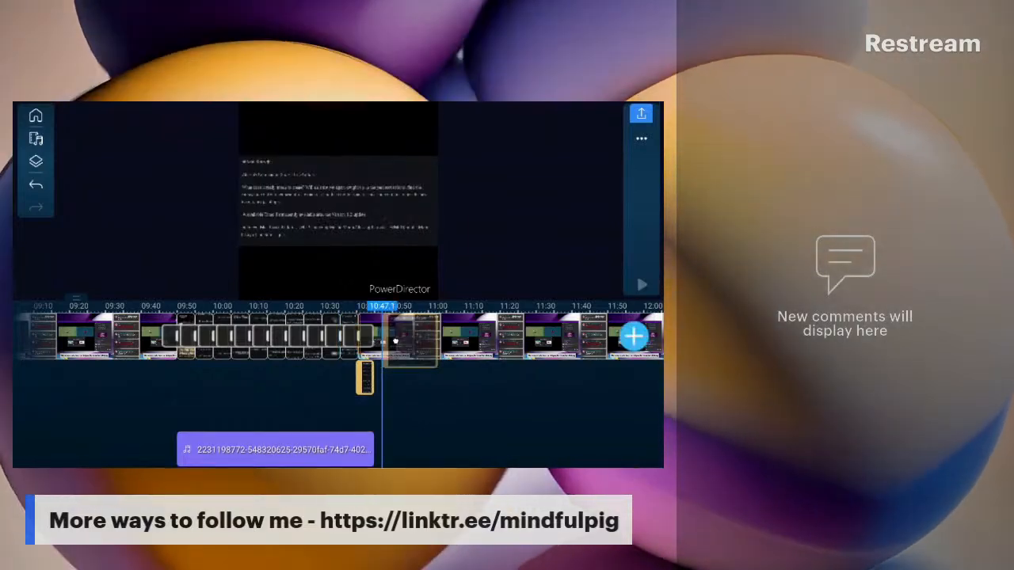
{"action": "left_click_drag", "start_coordinate": [395, 341], "coordinate": [394, 340]}
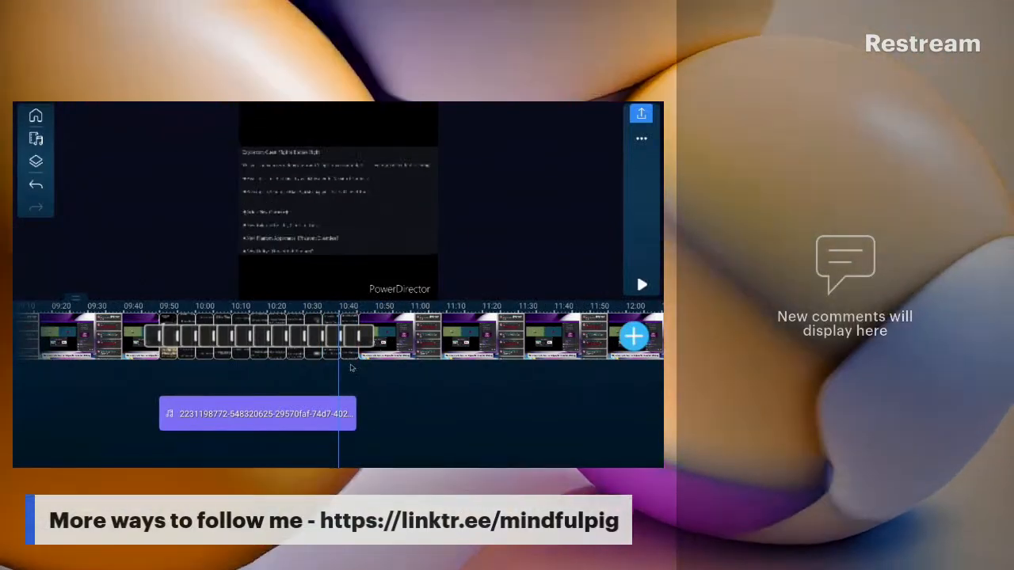
Apply the Film Roll 03 transition to the first three cuts of the image sequence above the extracted audio, starting where the recording meets it.
{"action": "left_click", "coordinate": [155, 341]}
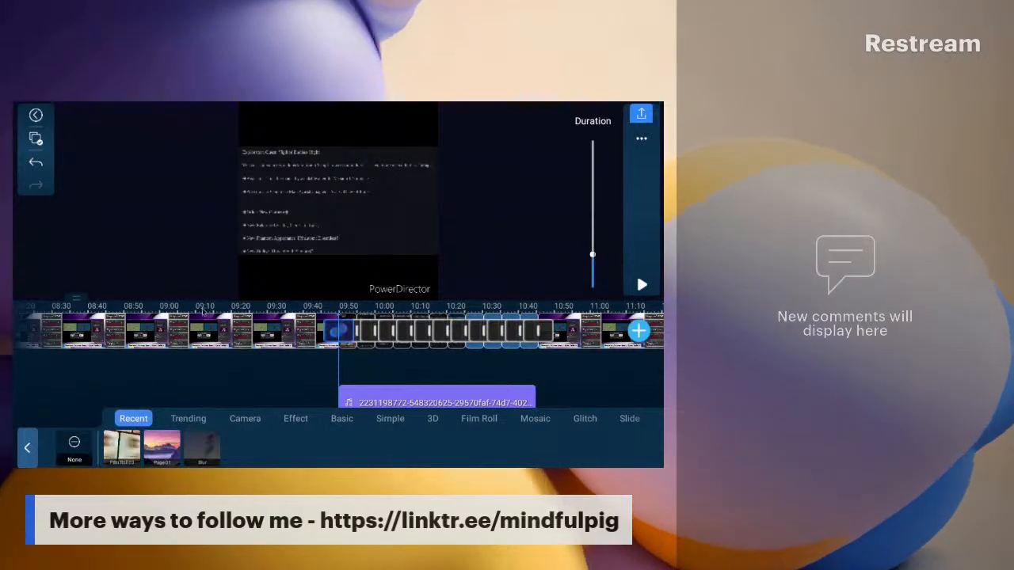
{"action": "left_click", "coordinate": [354, 332]}
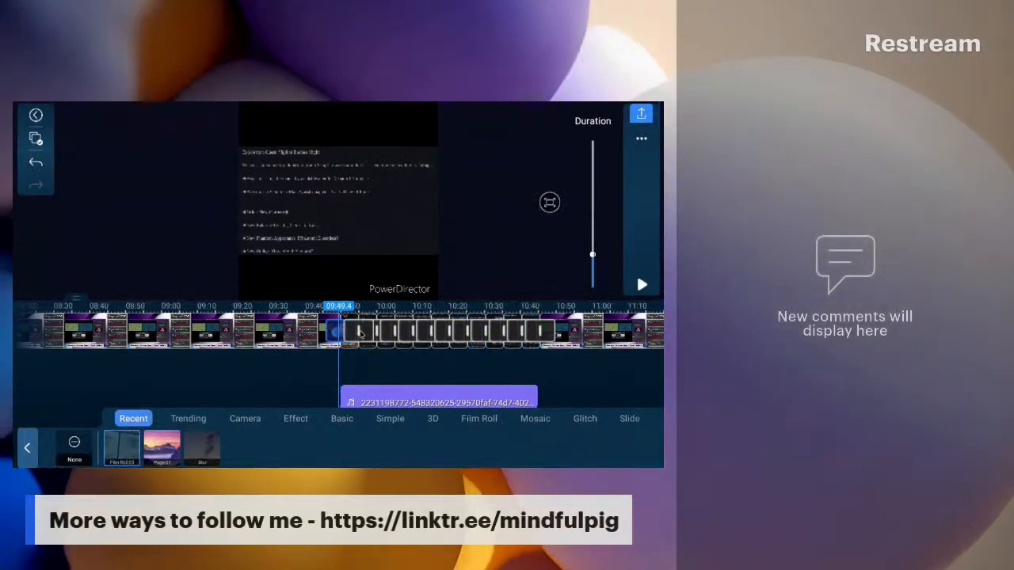
{"action": "scroll", "coordinate": [333, 318], "scroll_direction": "up", "scroll_amount": 3}
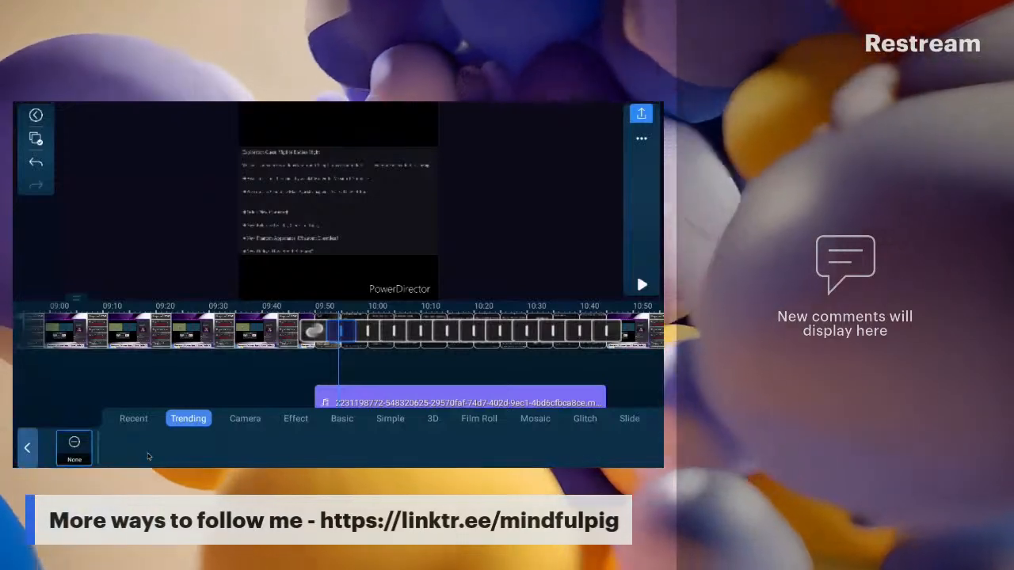
{"action": "left_click", "coordinate": [133, 418]}
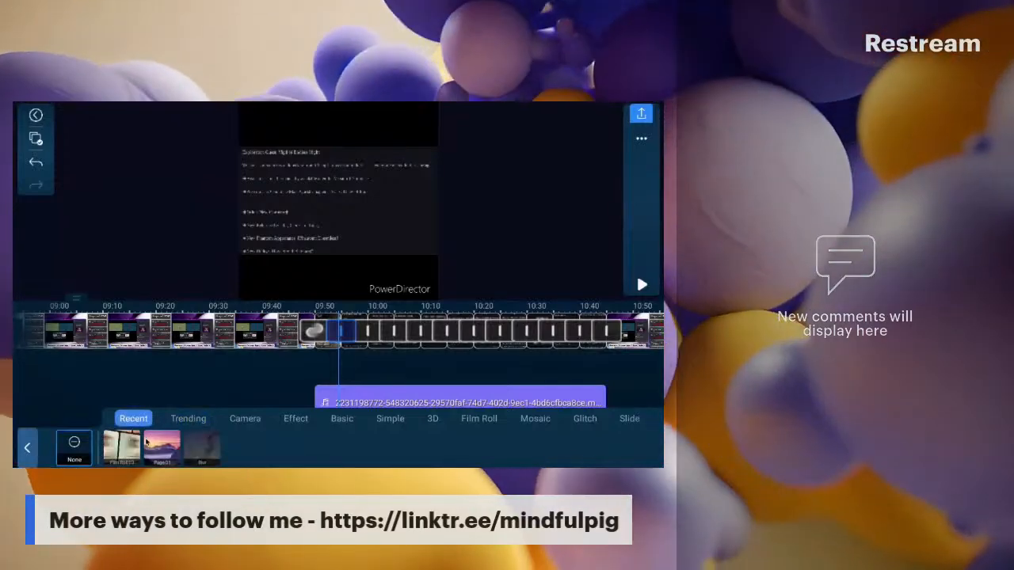
{"action": "left_click", "coordinate": [119, 450]}
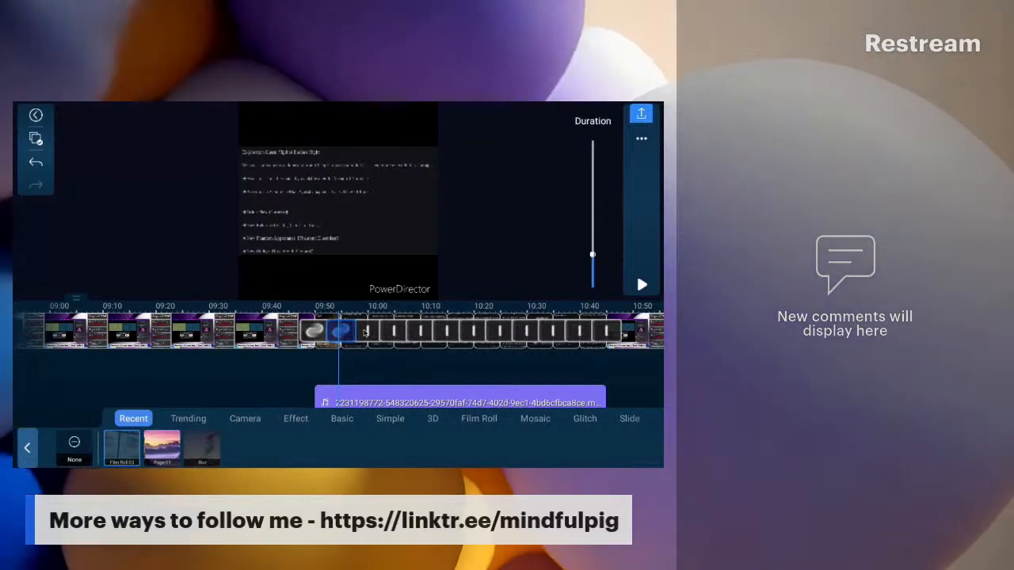
{"action": "left_click", "coordinate": [366, 332]}
{"action": "left_click_drag", "start_coordinate": [190, 375], "coordinate": [220, 375]}
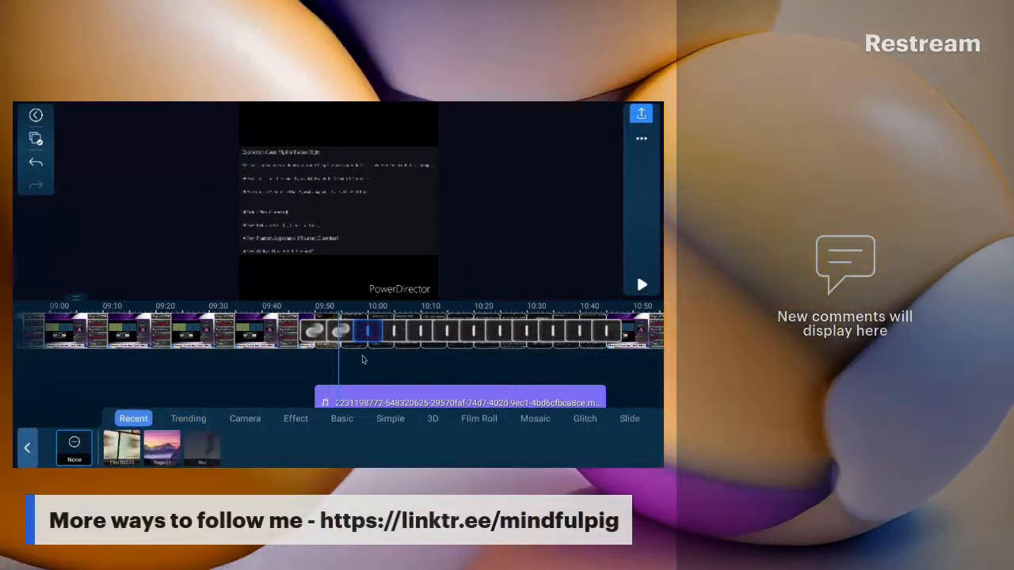
{"action": "left_click", "coordinate": [124, 450]}
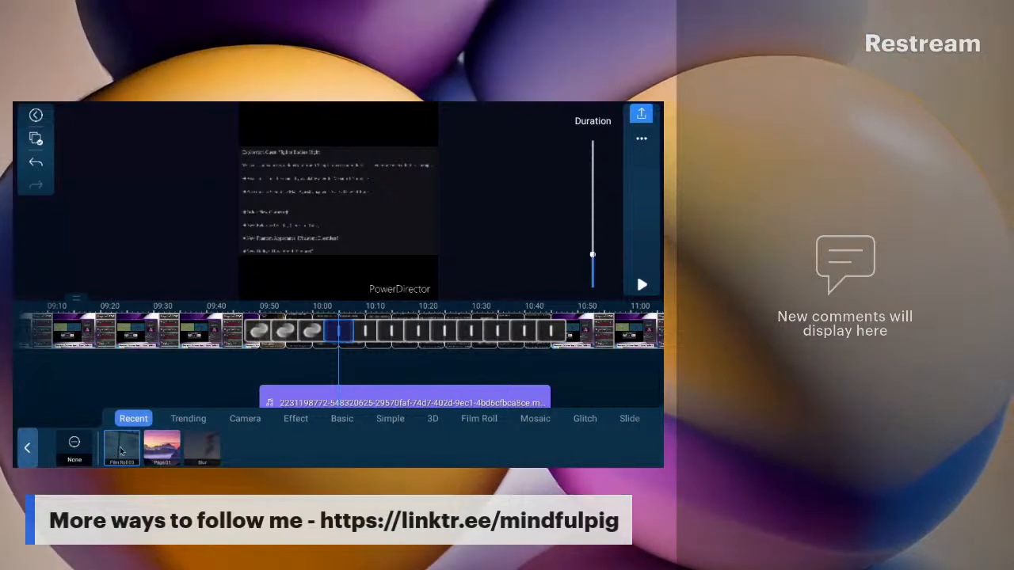
Add Film Roll 03 transitions to the fourth, fifth and sixth cuts of the image sequence.
{"action": "left_click", "coordinate": [144, 422]}
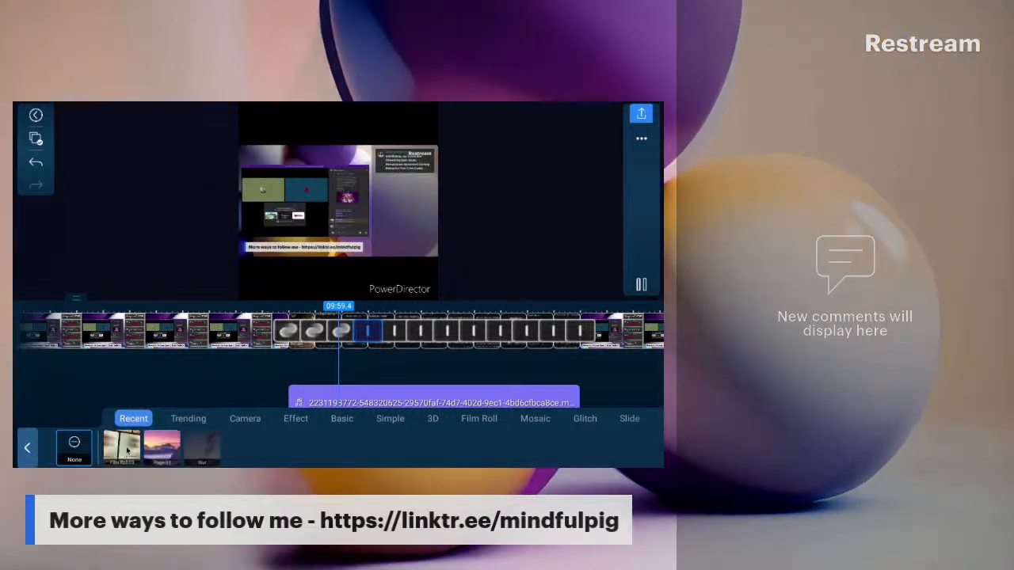
{"action": "left_click", "coordinate": [123, 449]}
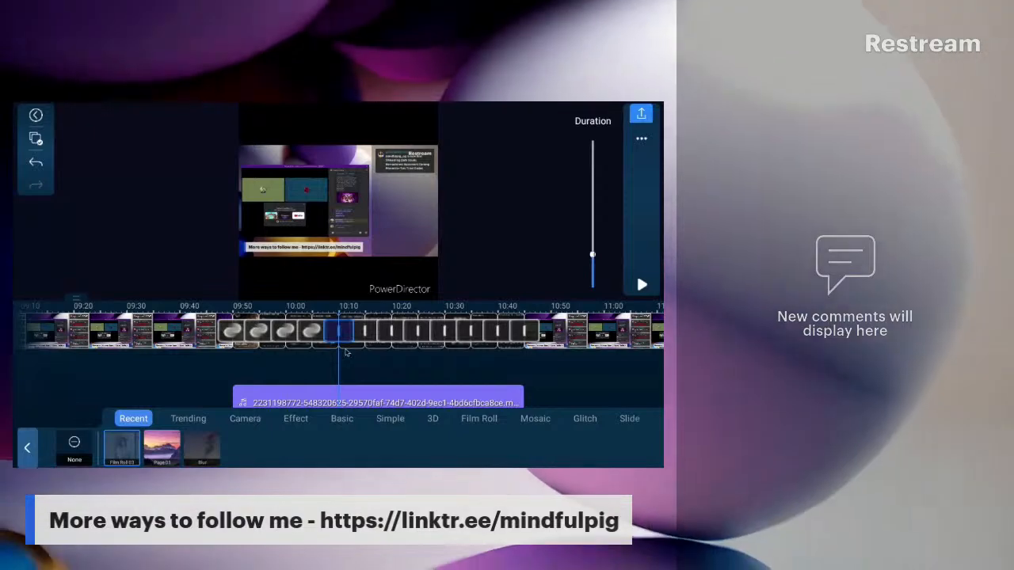
{"action": "left_click", "coordinate": [187, 418]}
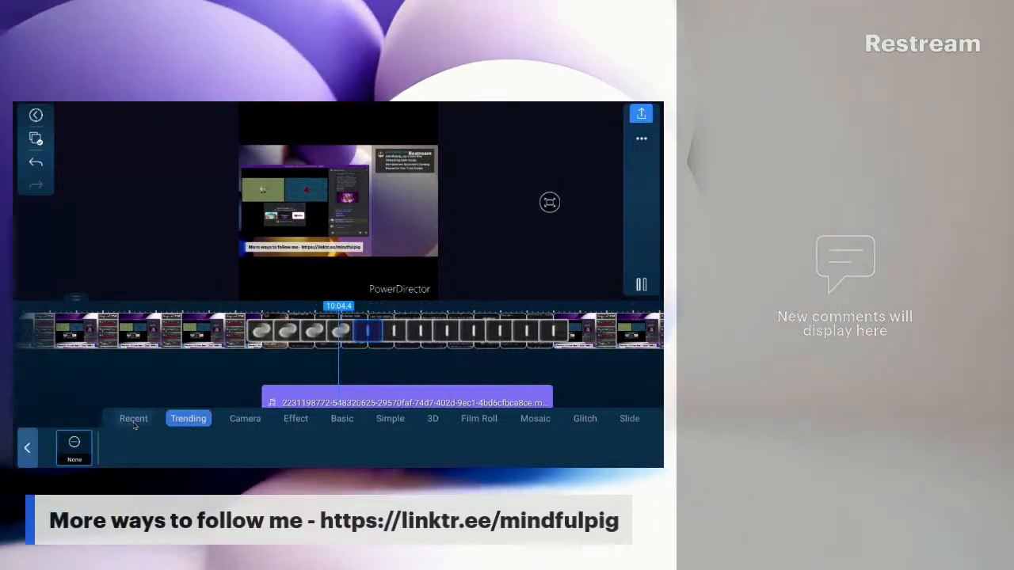
{"action": "left_click", "coordinate": [134, 448]}
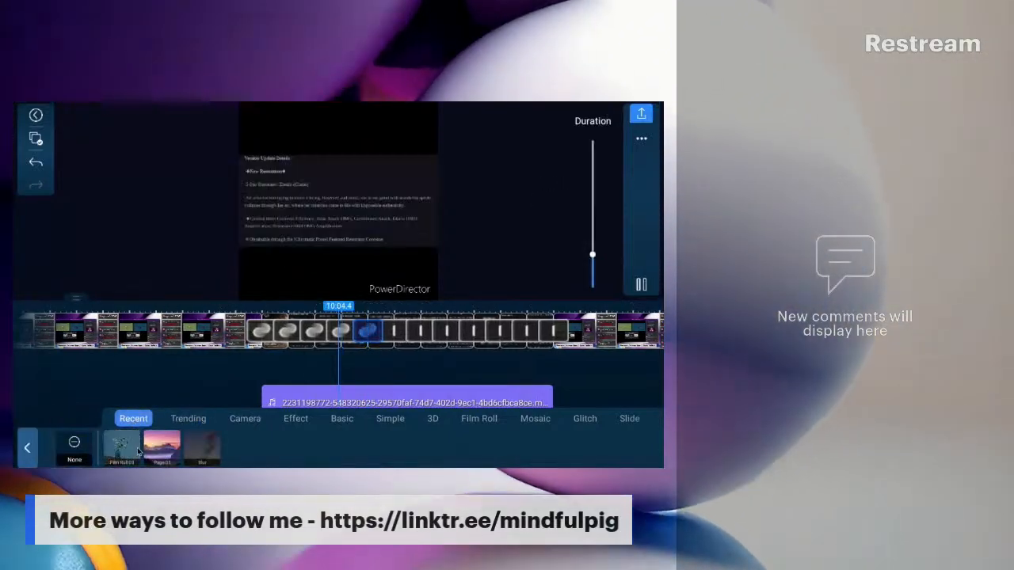
{"action": "left_click", "coordinate": [395, 330]}
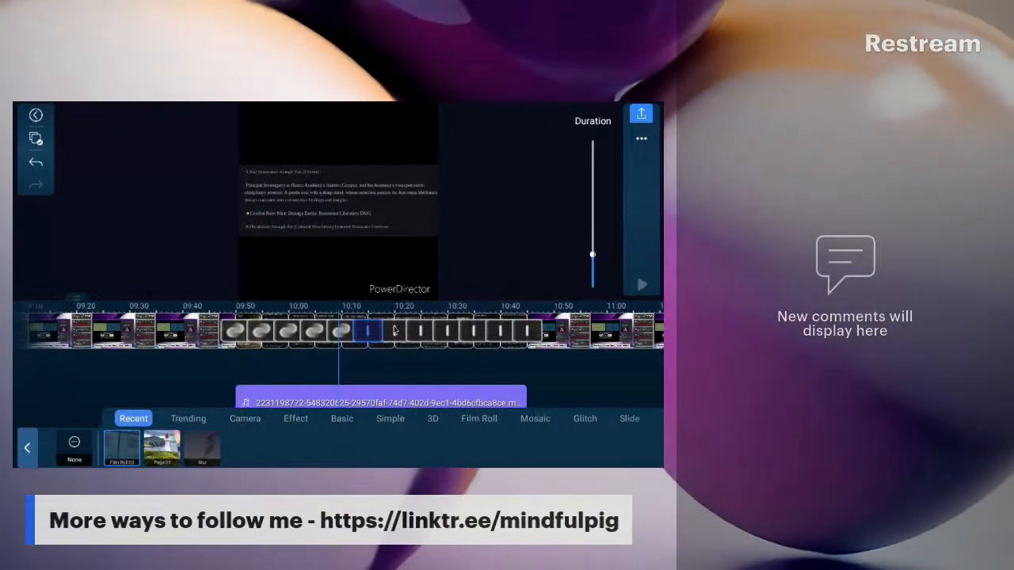
{"action": "left_click", "coordinate": [133, 418]}
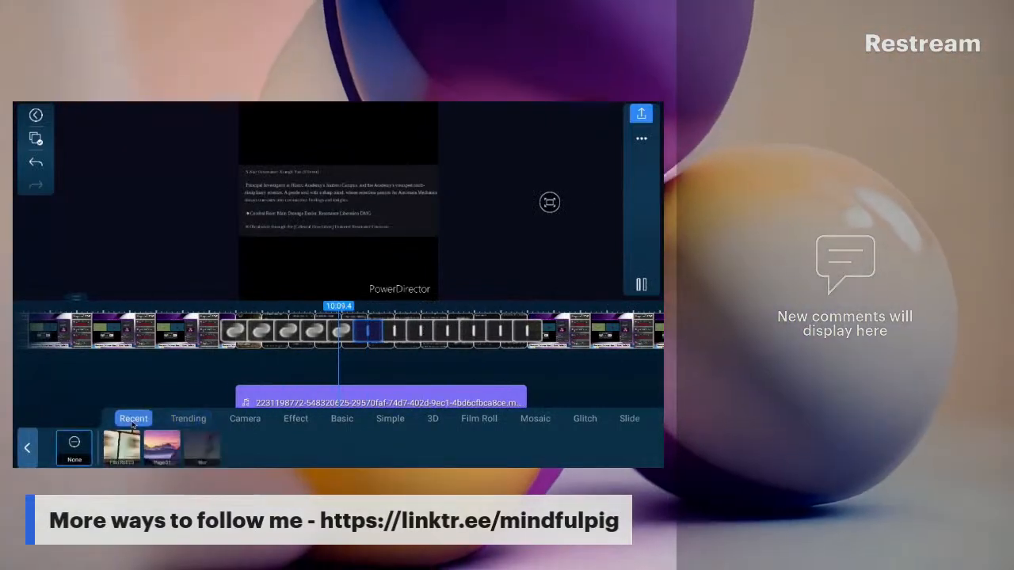
{"action": "left_click", "coordinate": [128, 450]}
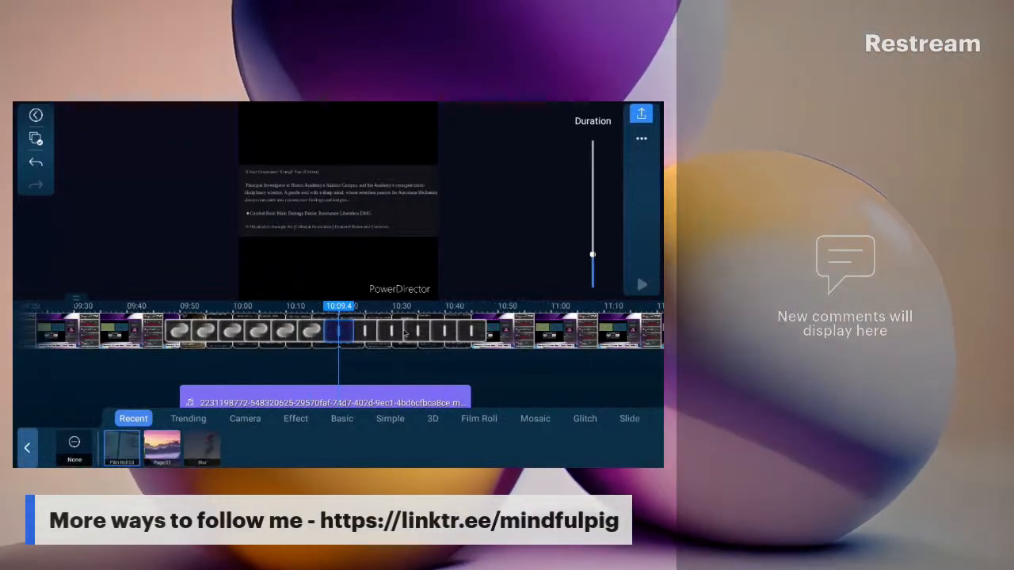
Add Film Roll 03 transitions to all remaining cuts of the sequence, including the one from the last screenshot back to the recording.
{"action": "left_click", "coordinate": [187, 418]}
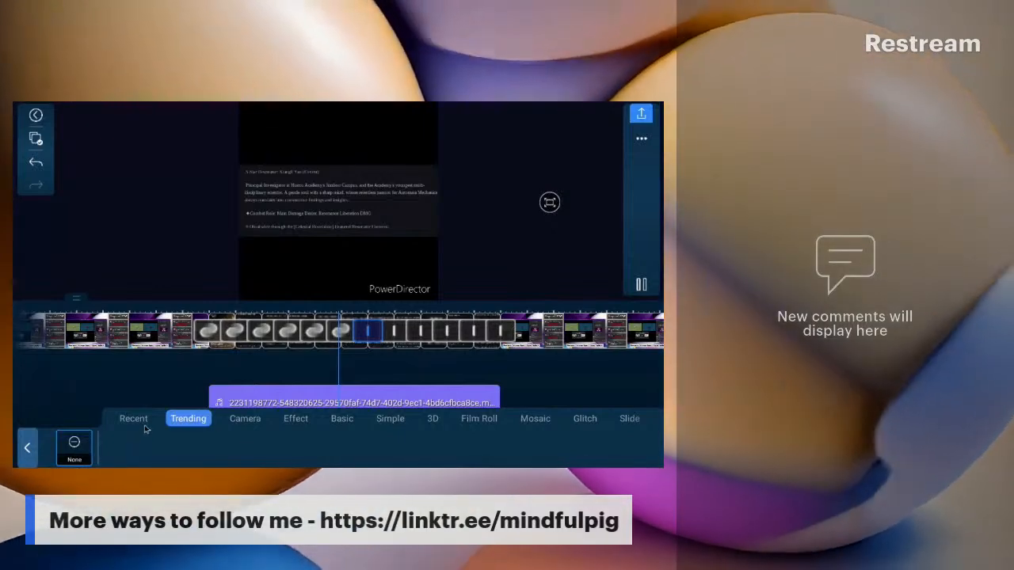
{"action": "left_click", "coordinate": [135, 419]}
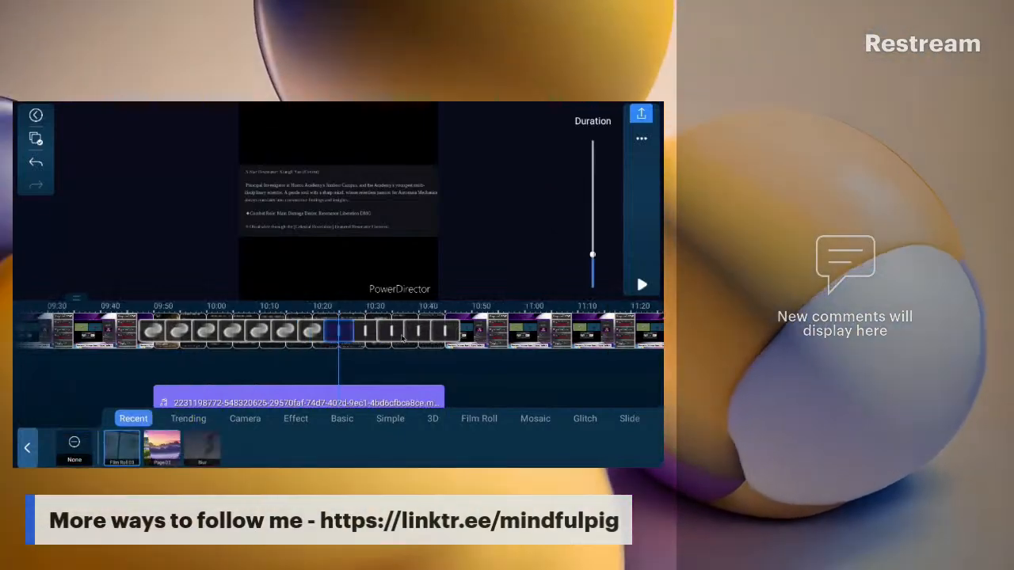
{"action": "left_click", "coordinate": [159, 449]}
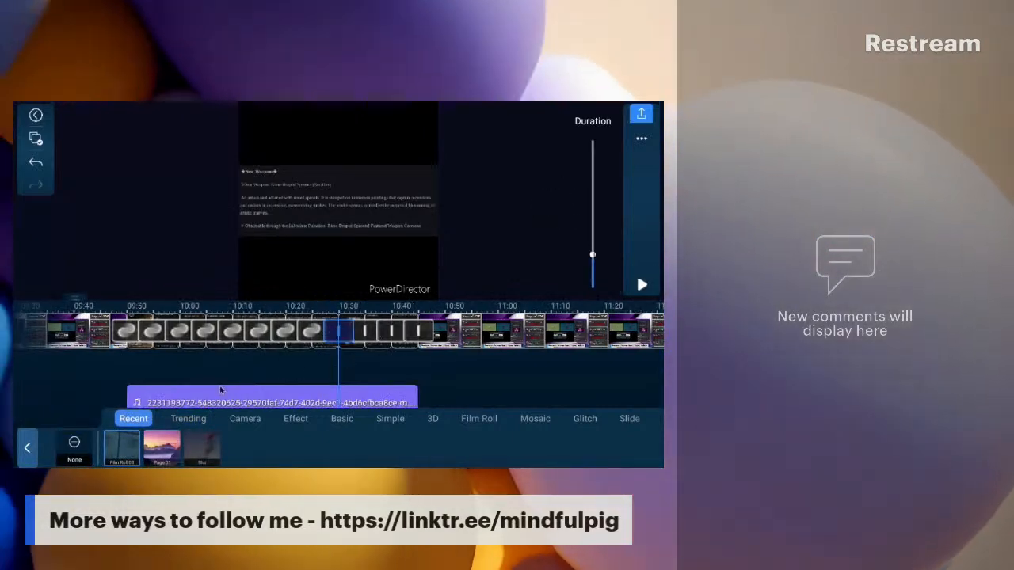
{"action": "left_click", "coordinate": [125, 420]}
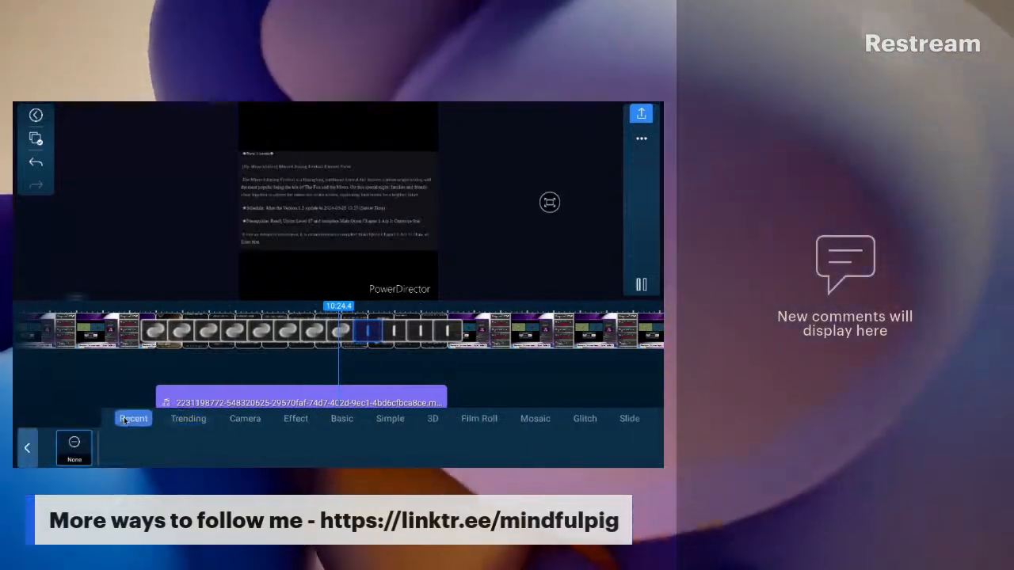
{"action": "left_click", "coordinate": [123, 445]}
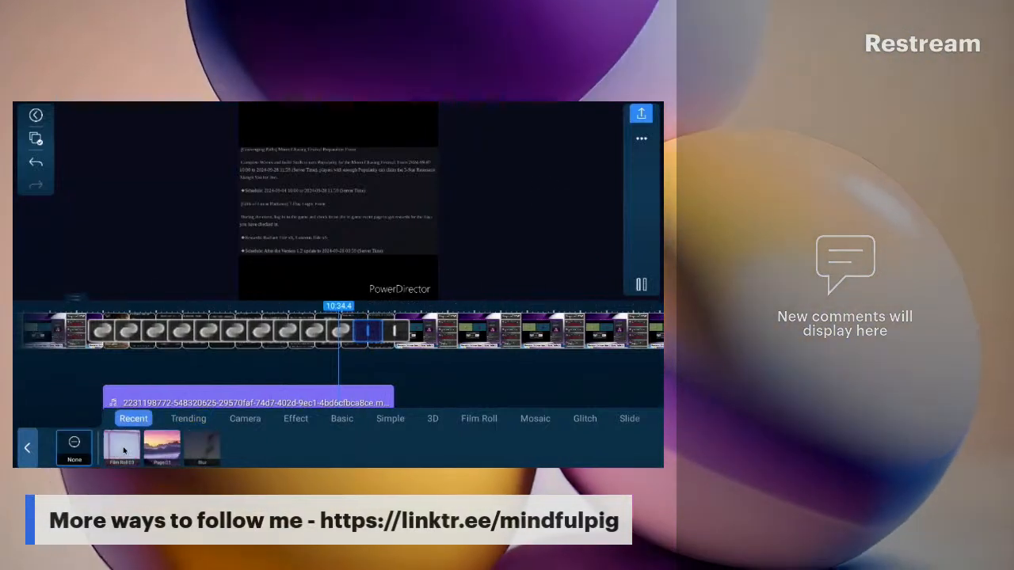
{"action": "left_click", "coordinate": [122, 448]}
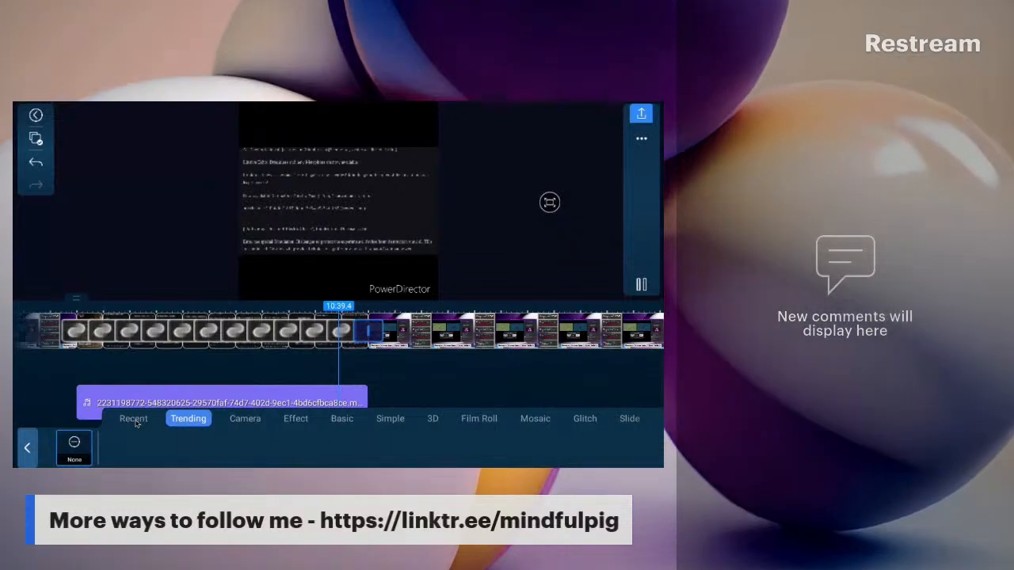
{"action": "left_click", "coordinate": [134, 423]}
{"action": "left_click", "coordinate": [122, 448]}
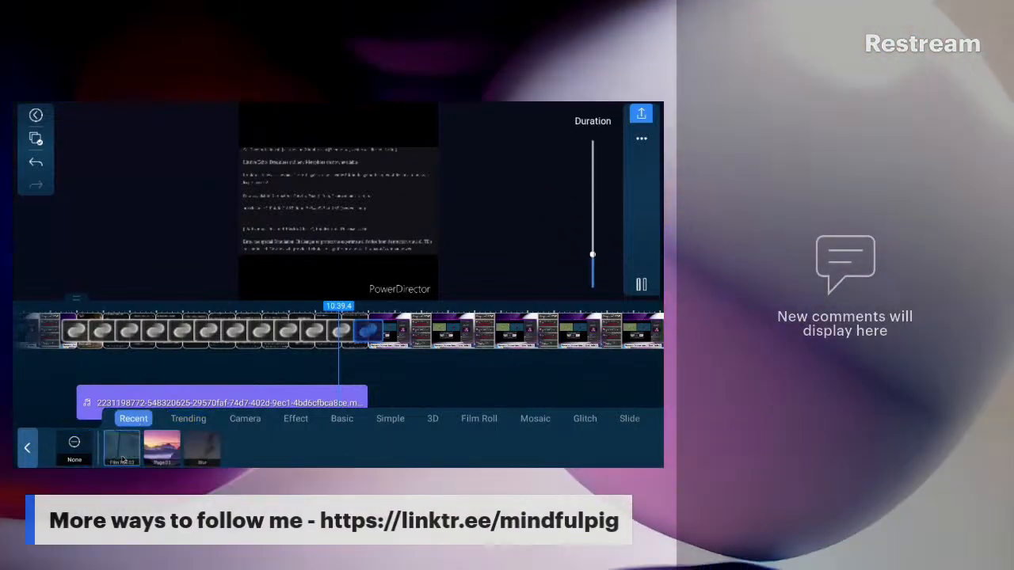
Play back the timeline from just before the image sequence and on through the recording that follows it.
{"action": "left_click", "coordinate": [135, 366]}
{"action": "left_click_drag", "start_coordinate": [91, 375], "coordinate": [459, 390]}
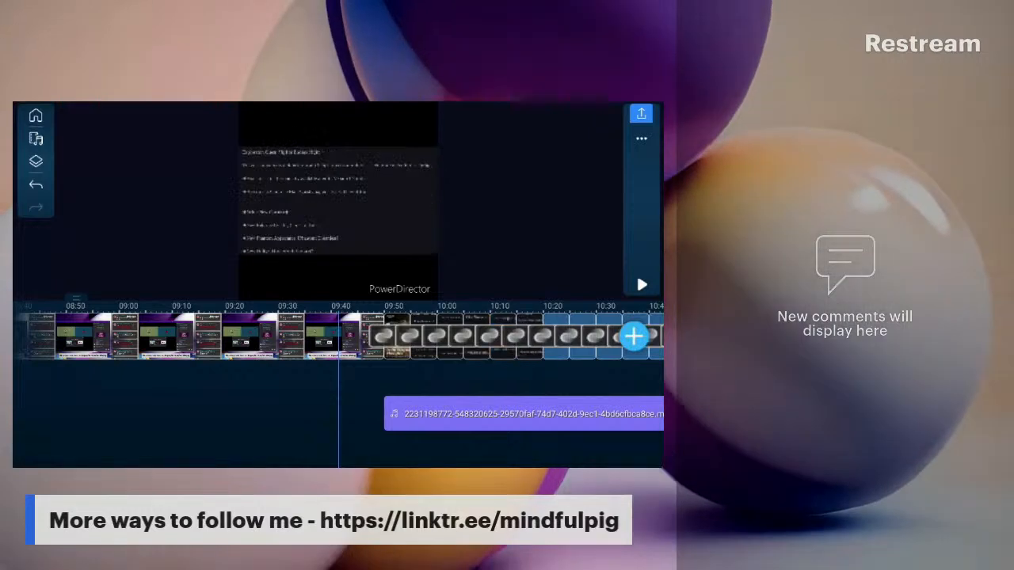
{"action": "left_click", "coordinate": [642, 284]}
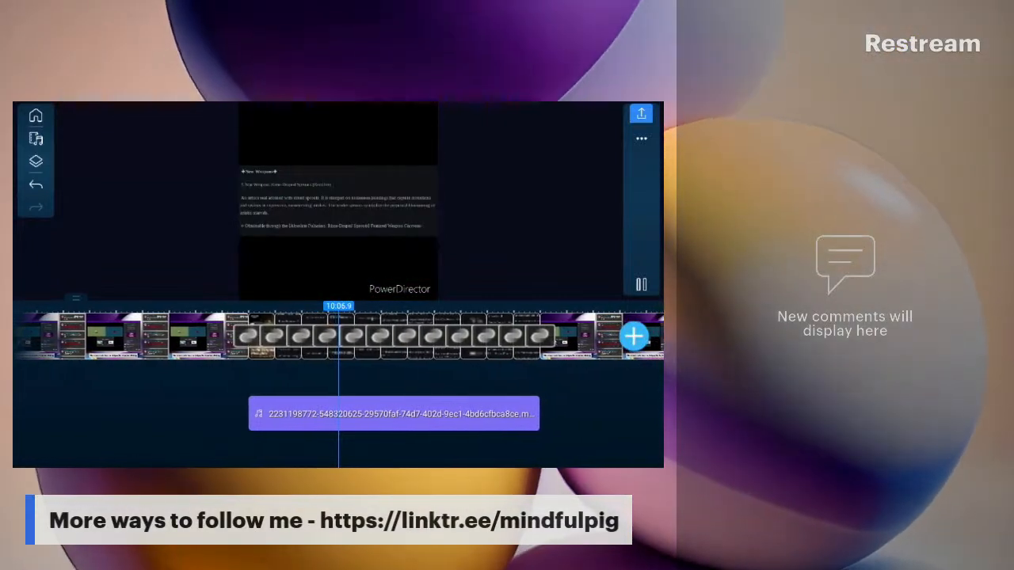
{"action": "mouse_move", "coordinate": [91, 105]}
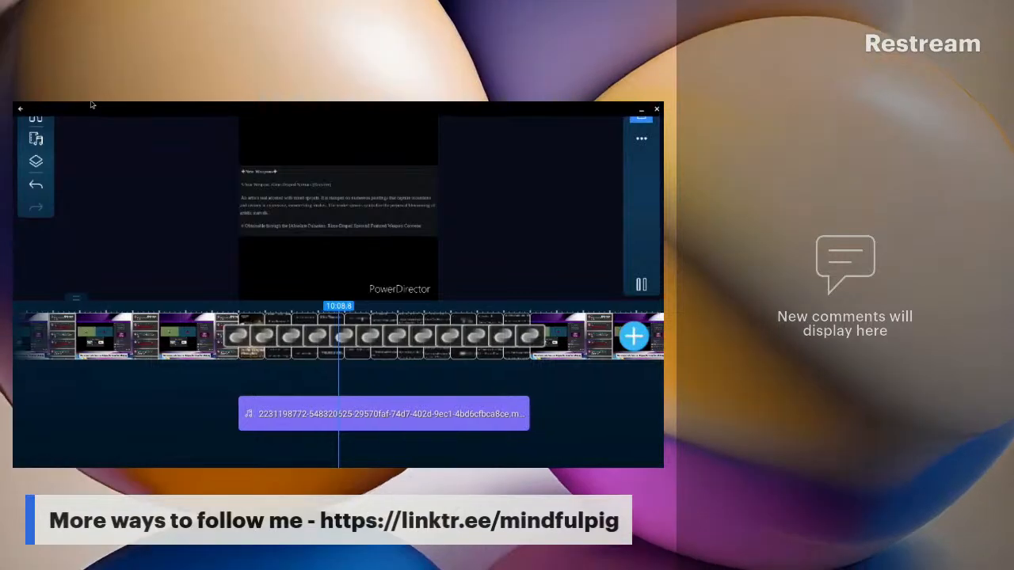
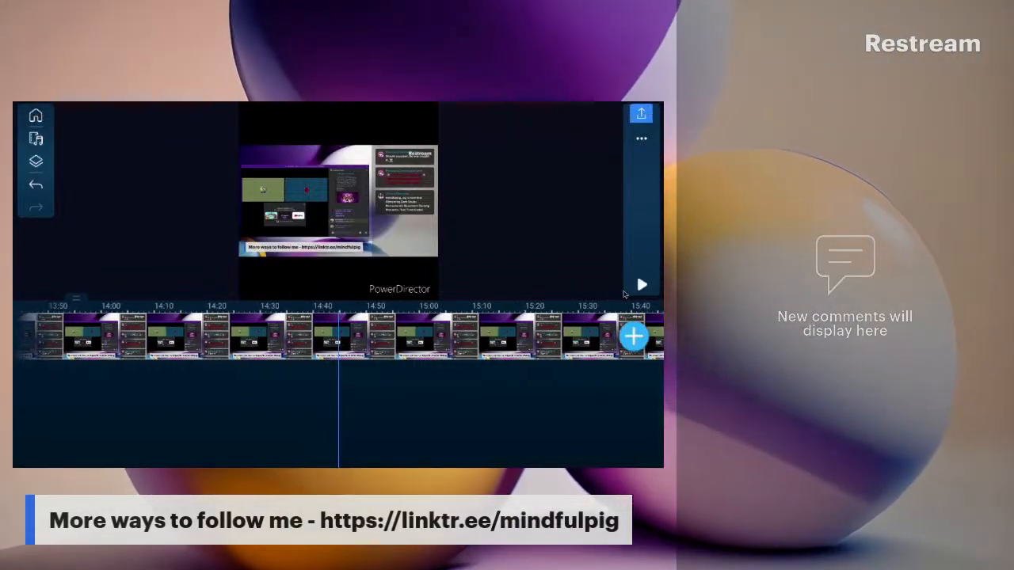
{"action": "left_click", "coordinate": [643, 286]}
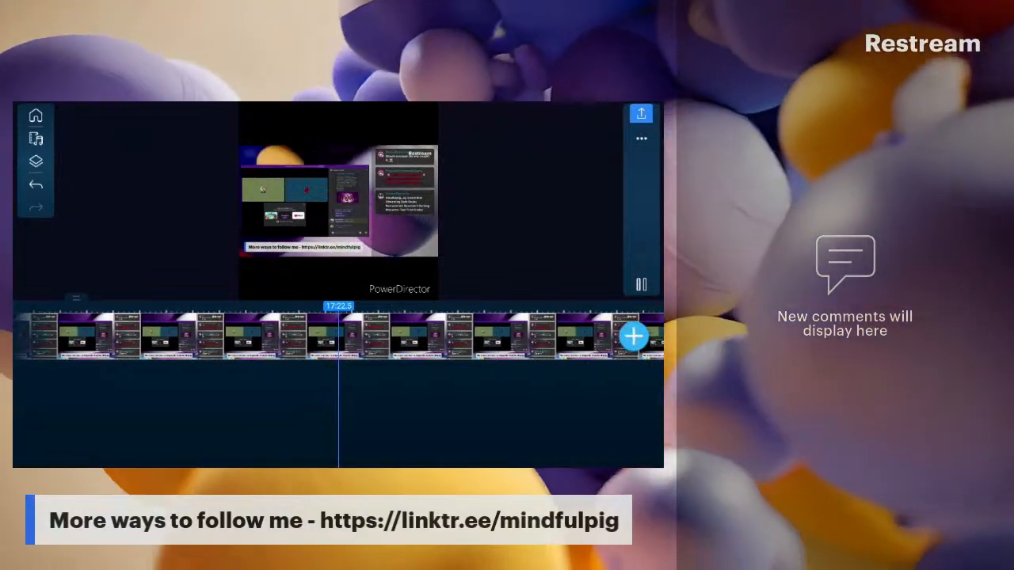
{"action": "left_click", "coordinate": [641, 284]}
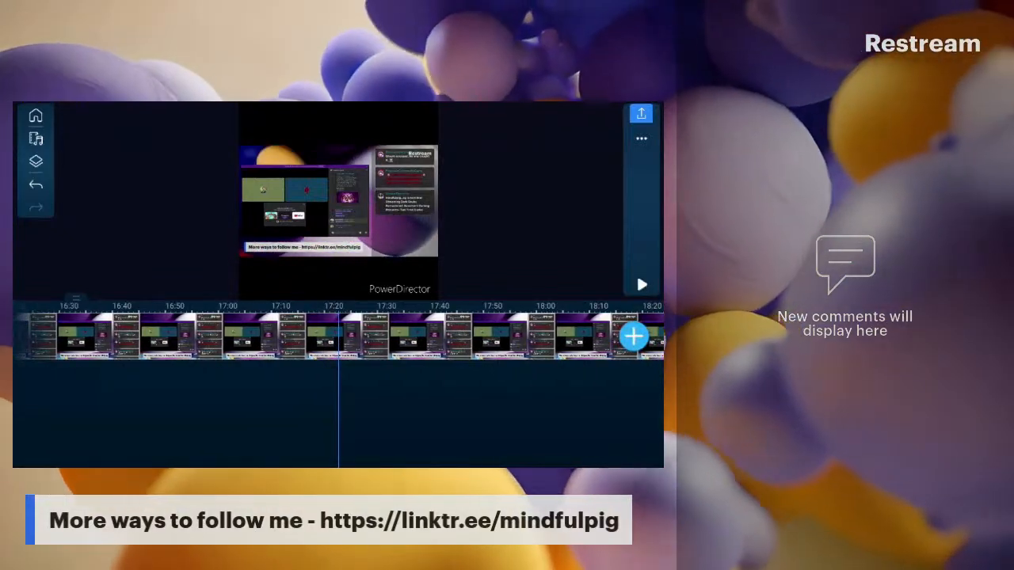
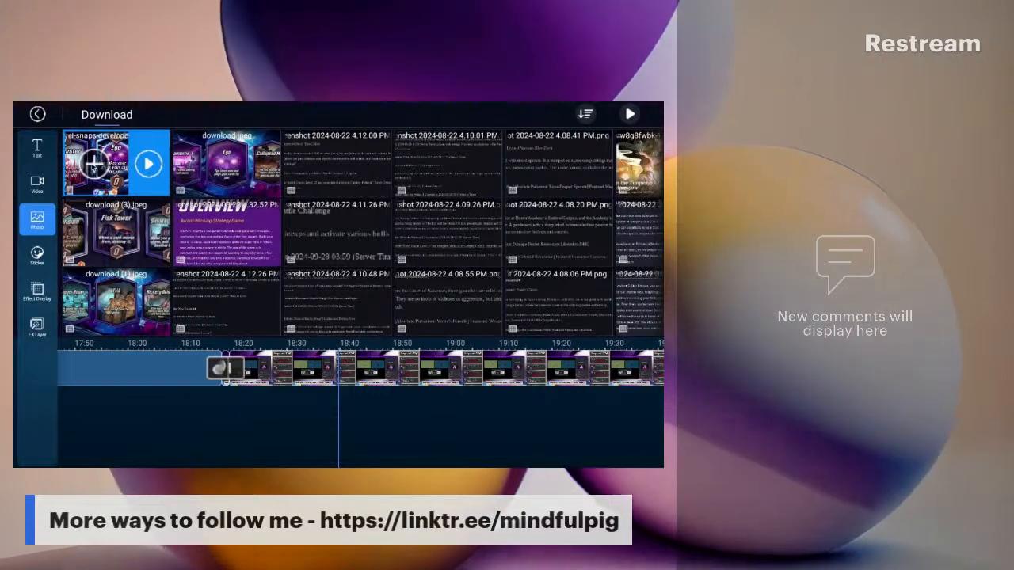
Add the Ego developer article image and download.jpeg from the Download photos as overlays under the recording, starting the second midway along the first.
{"action": "left_click", "coordinate": [94, 164]}
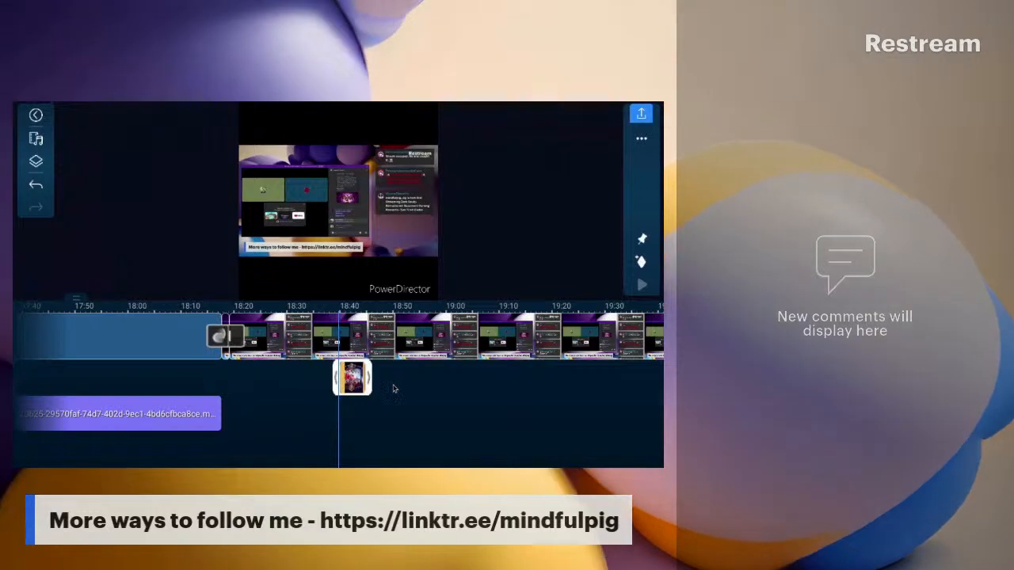
{"action": "left_click_drag", "start_coordinate": [371, 385], "coordinate": [365, 384]}
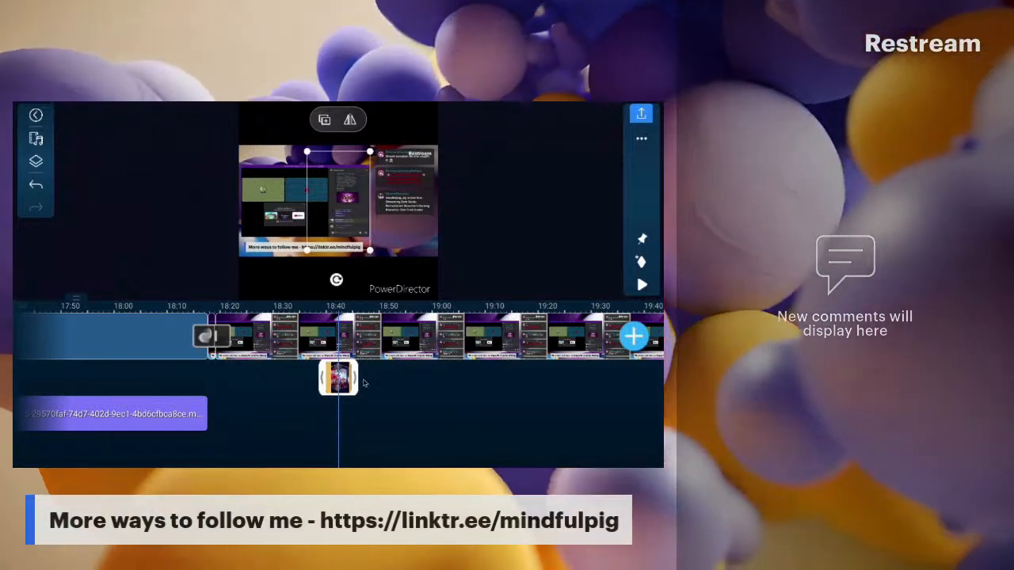
{"action": "left_click_drag", "start_coordinate": [396, 401], "coordinate": [412, 385]}
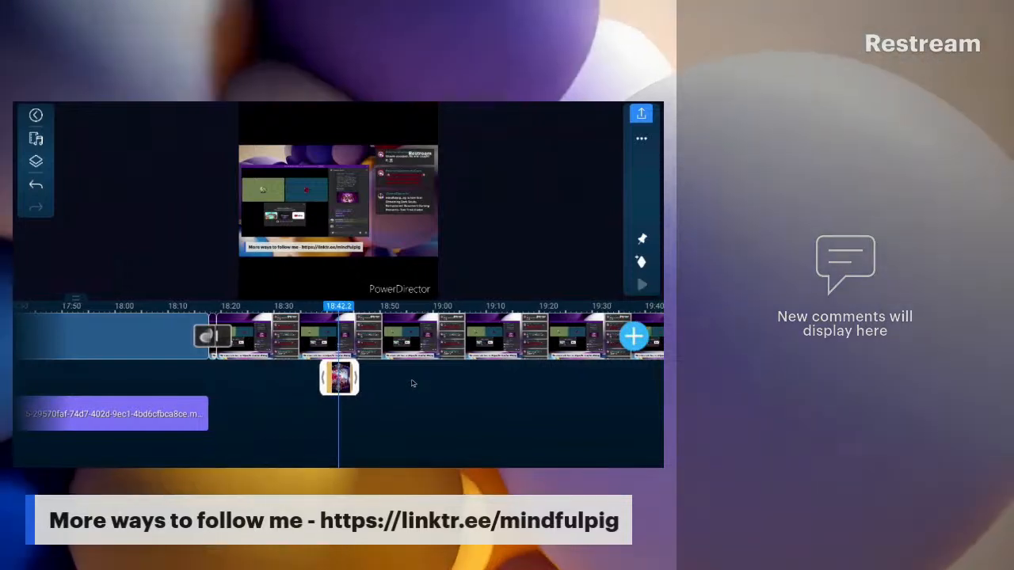
{"action": "left_click", "coordinate": [36, 163]}
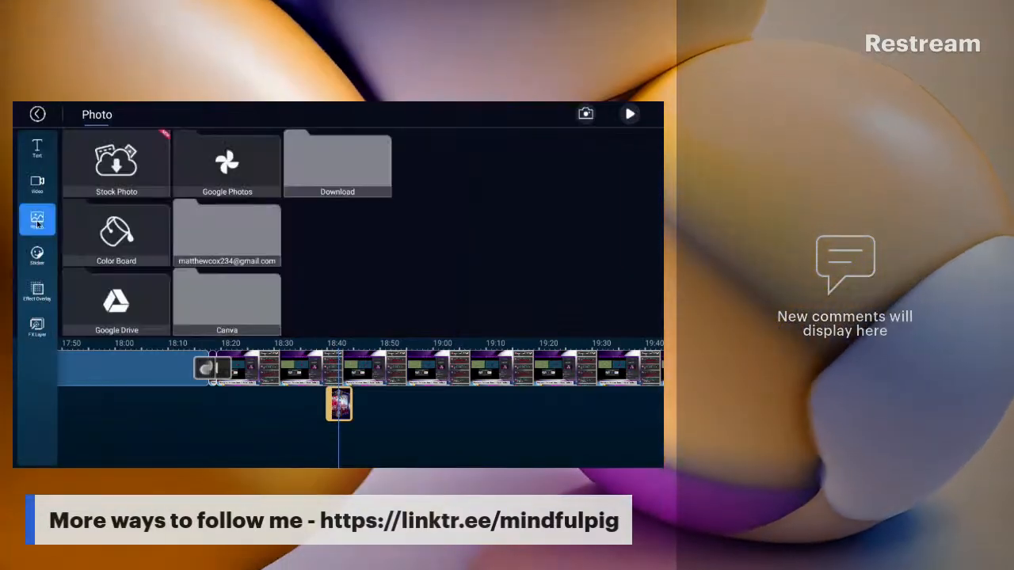
{"action": "left_click", "coordinate": [324, 159]}
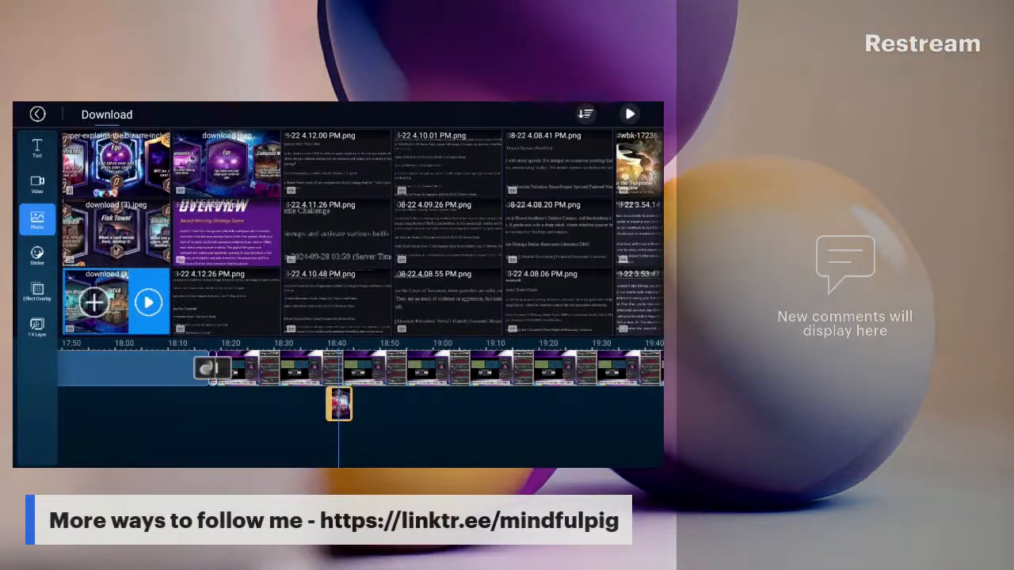
{"action": "left_click", "coordinate": [207, 165]}
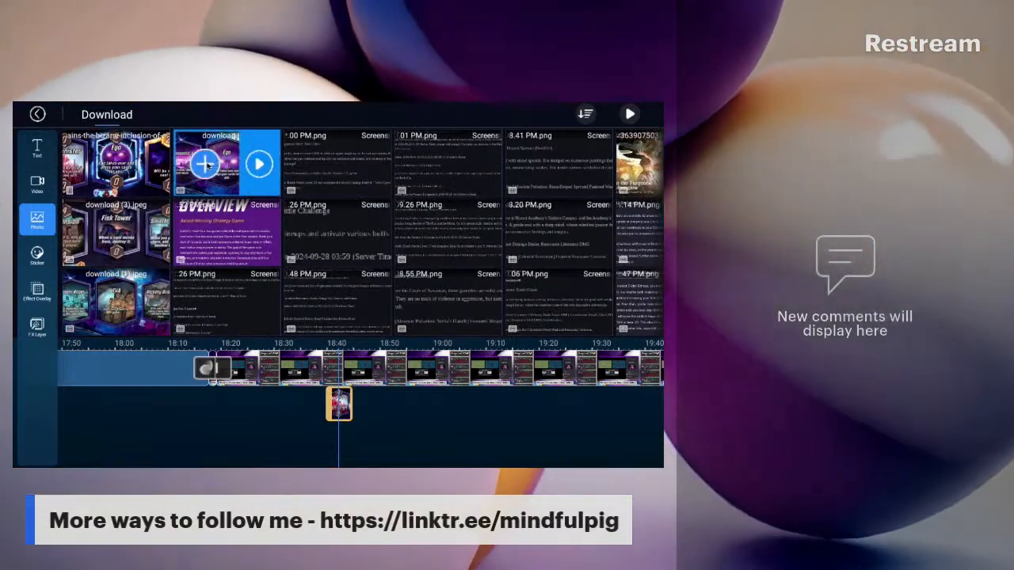
{"action": "left_click", "coordinate": [206, 164]}
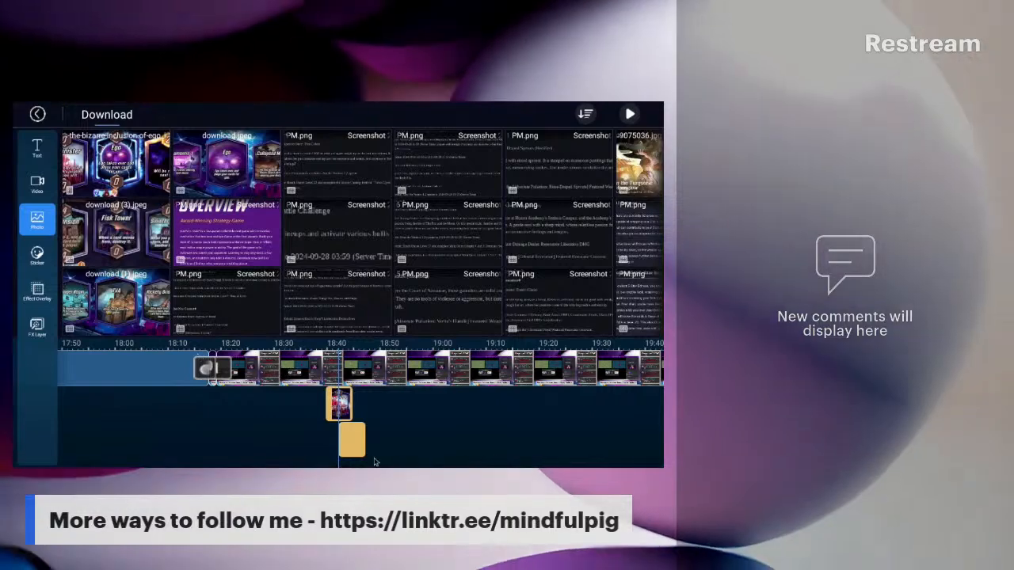
Move the download.jpeg overlay up onto the first overlay track, directly after the Ego developer article image.
{"action": "left_click", "coordinate": [353, 440]}
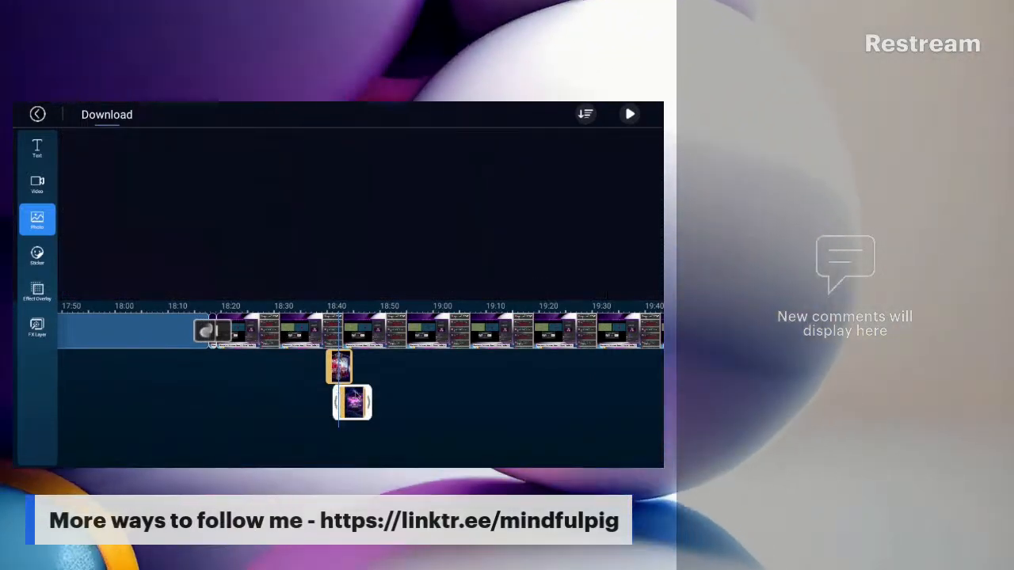
{"action": "left_click", "coordinate": [356, 402]}
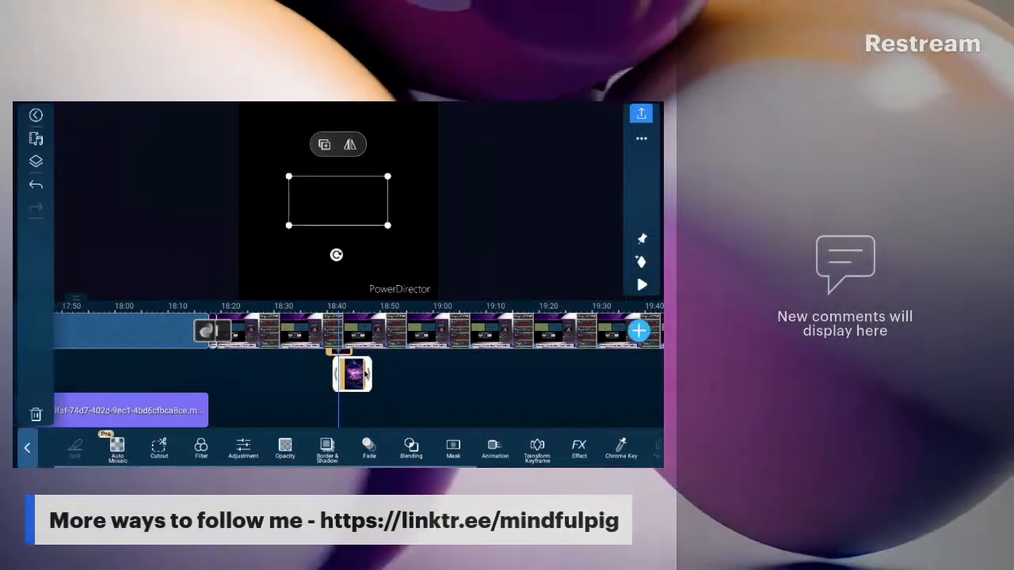
{"action": "left_click_drag", "start_coordinate": [398, 387], "coordinate": [416, 415]}
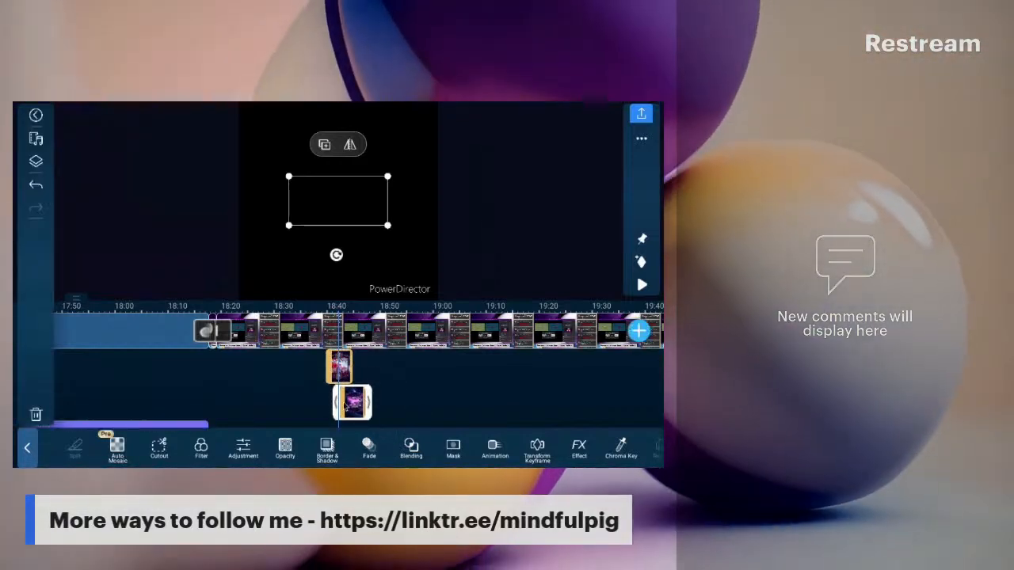
{"action": "left_click", "coordinate": [347, 405]}
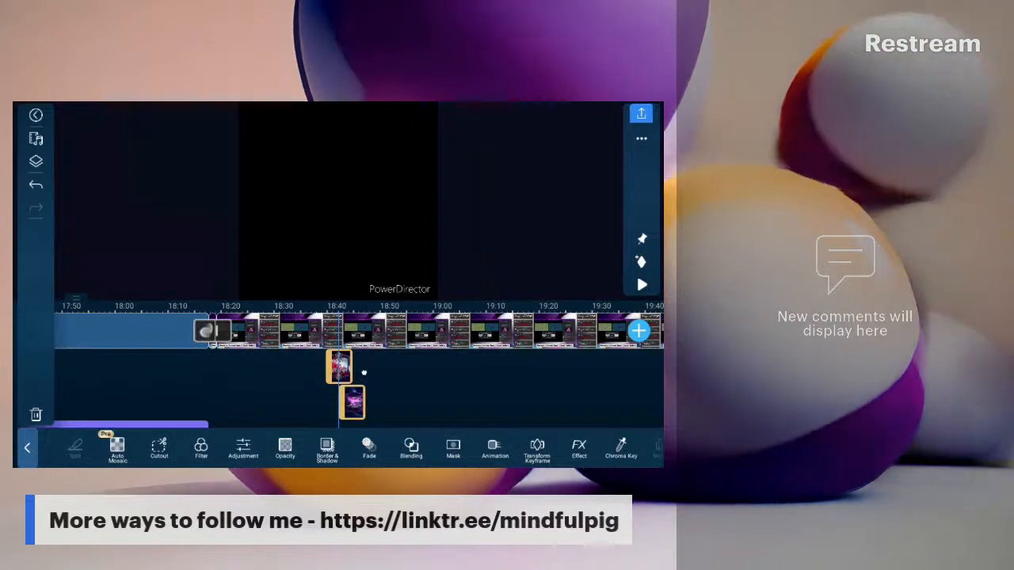
{"action": "left_click_drag", "start_coordinate": [365, 351], "coordinate": [367, 343]}
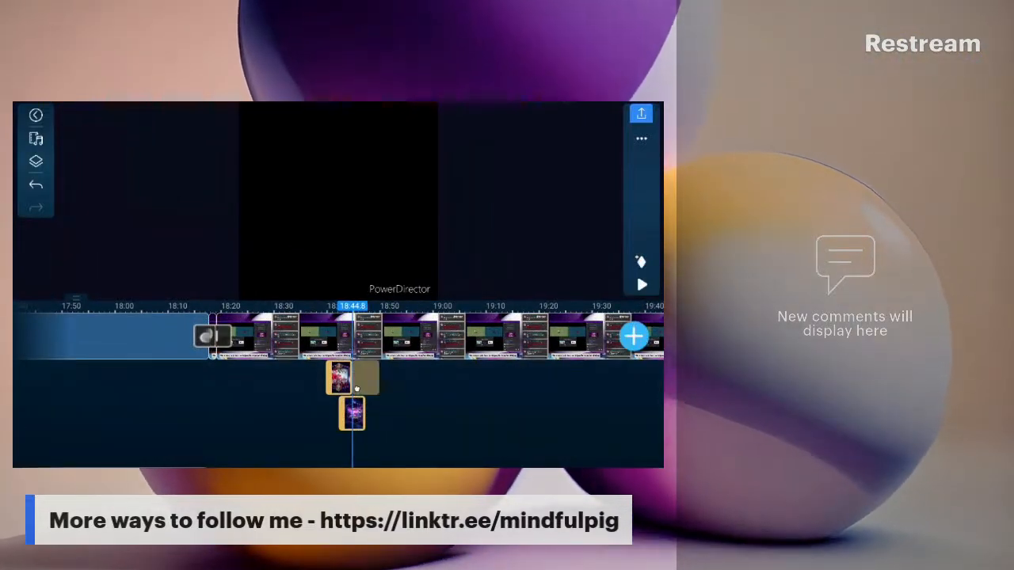
{"action": "left_click_drag", "start_coordinate": [356, 388], "coordinate": [417, 402]}
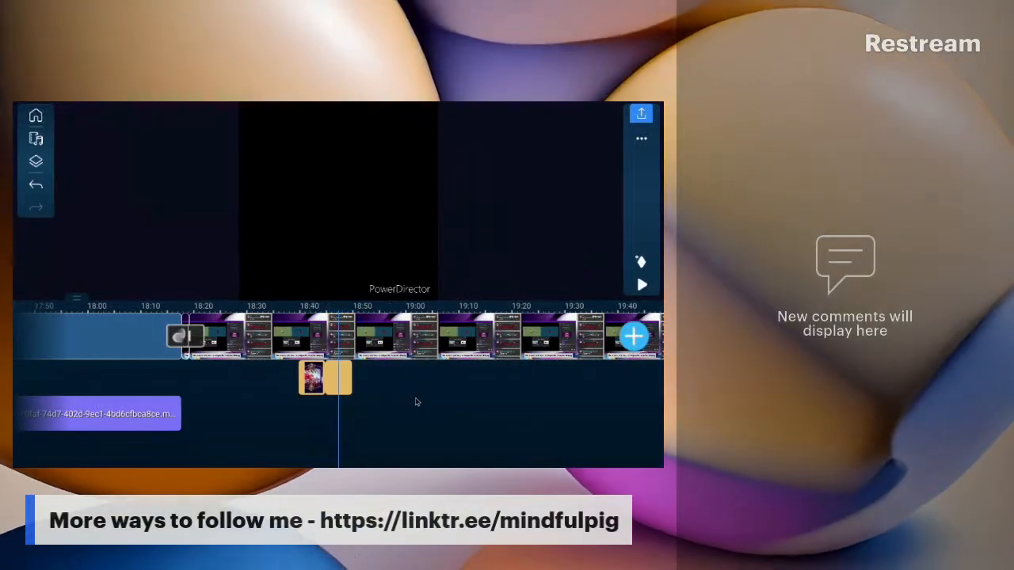
Add download (1).jpeg from the Download photos as an overlay starting midway along the download.jpeg overlay.
{"action": "left_click", "coordinate": [35, 161]}
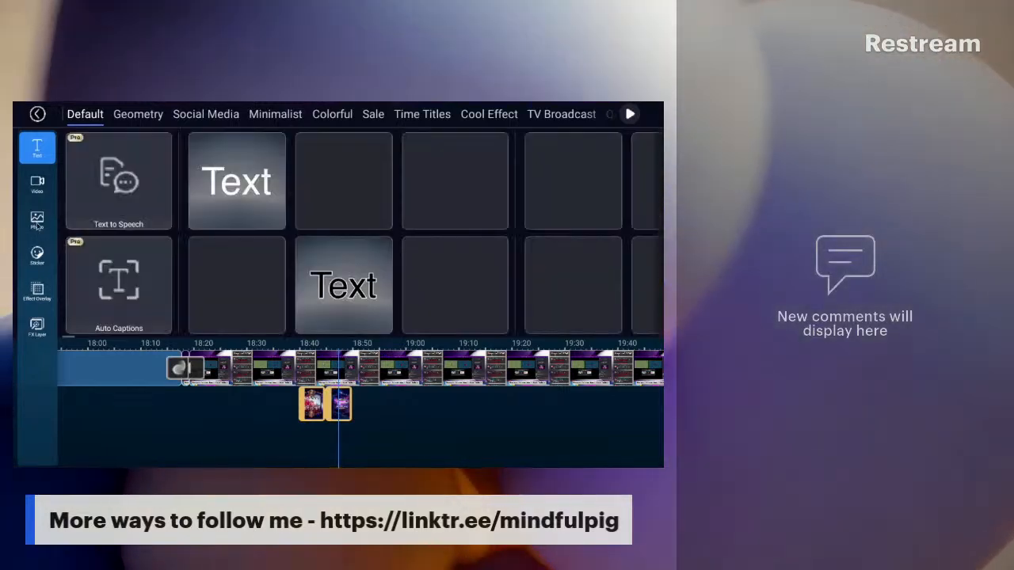
{"action": "left_click", "coordinate": [37, 220]}
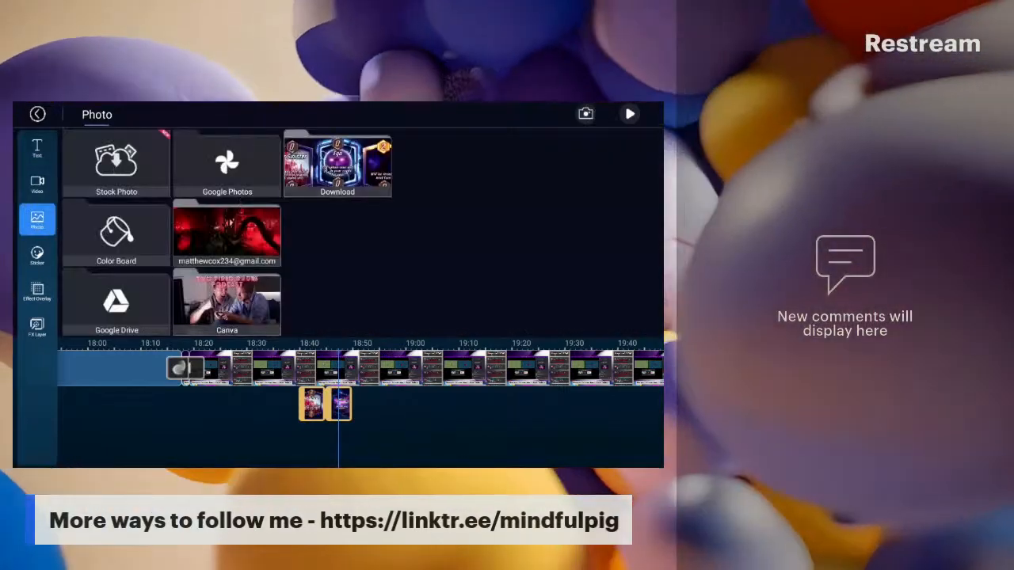
{"action": "left_click", "coordinate": [309, 170]}
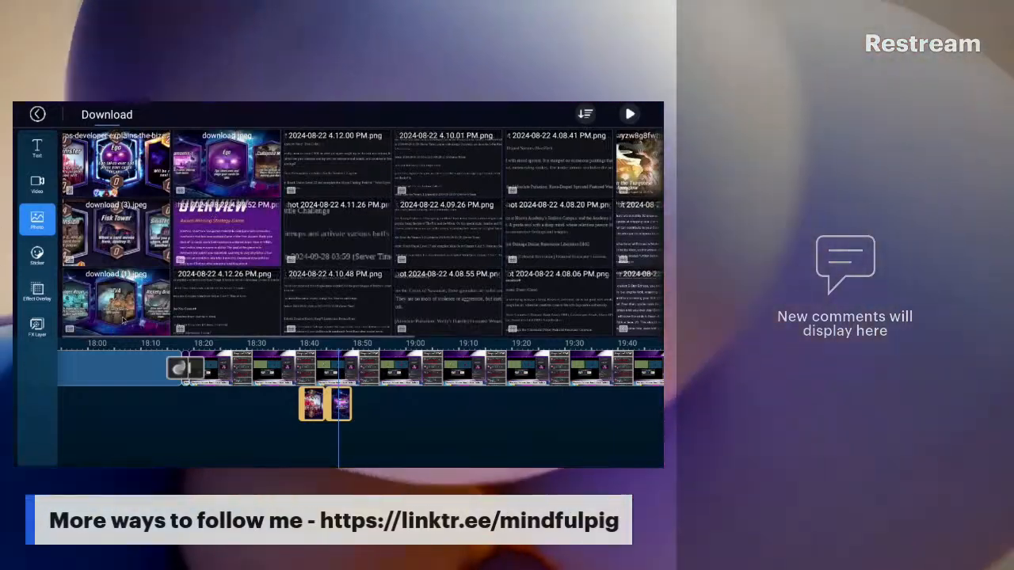
{"action": "left_click", "coordinate": [93, 314]}
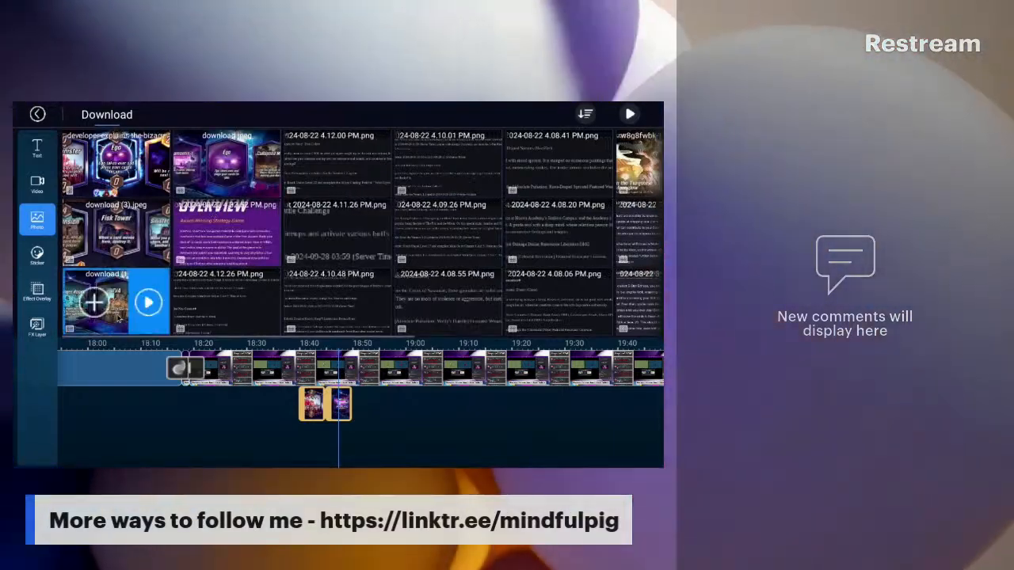
{"action": "left_click", "coordinate": [94, 302]}
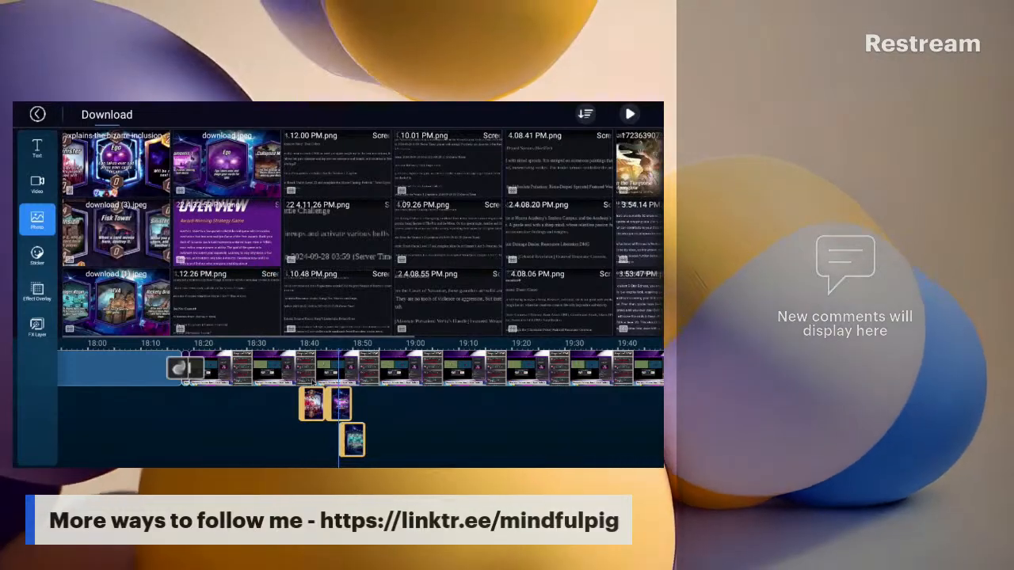
Move the download (1).jpeg overlay up onto the first overlay track, directly after download.jpeg.
{"action": "left_click", "coordinate": [354, 428]}
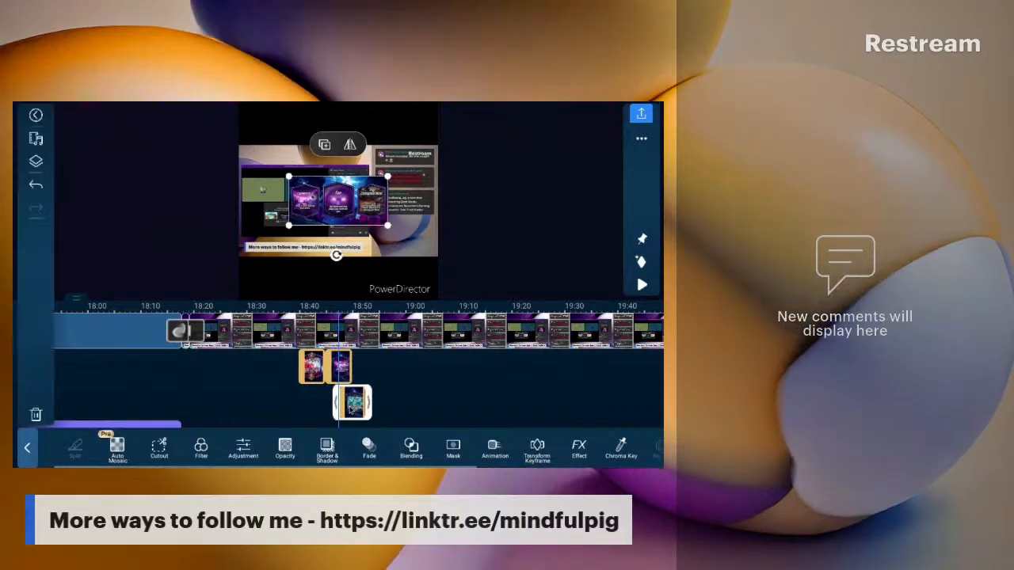
{"action": "left_click", "coordinate": [349, 410]}
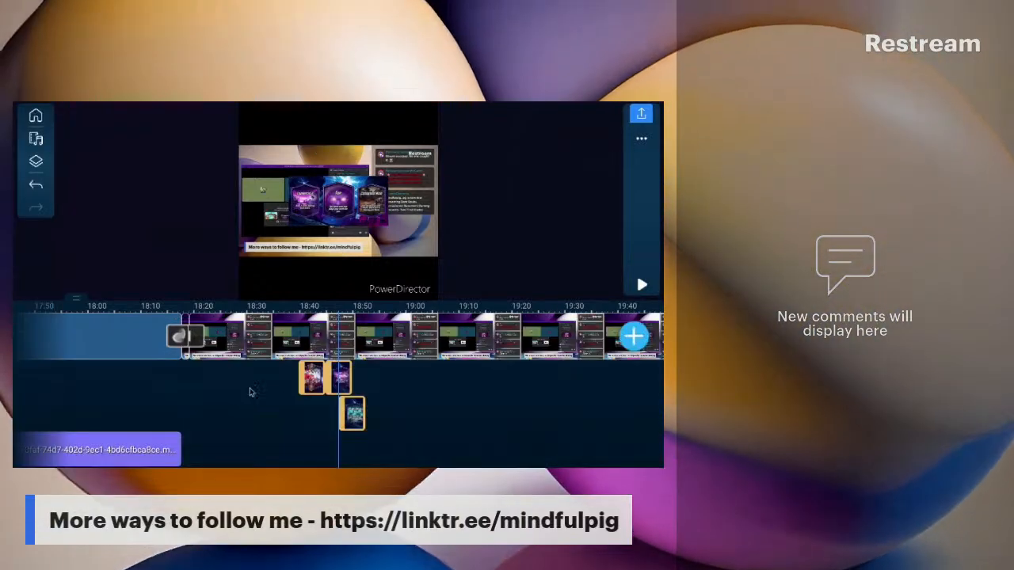
{"action": "left_click", "coordinate": [354, 407]}
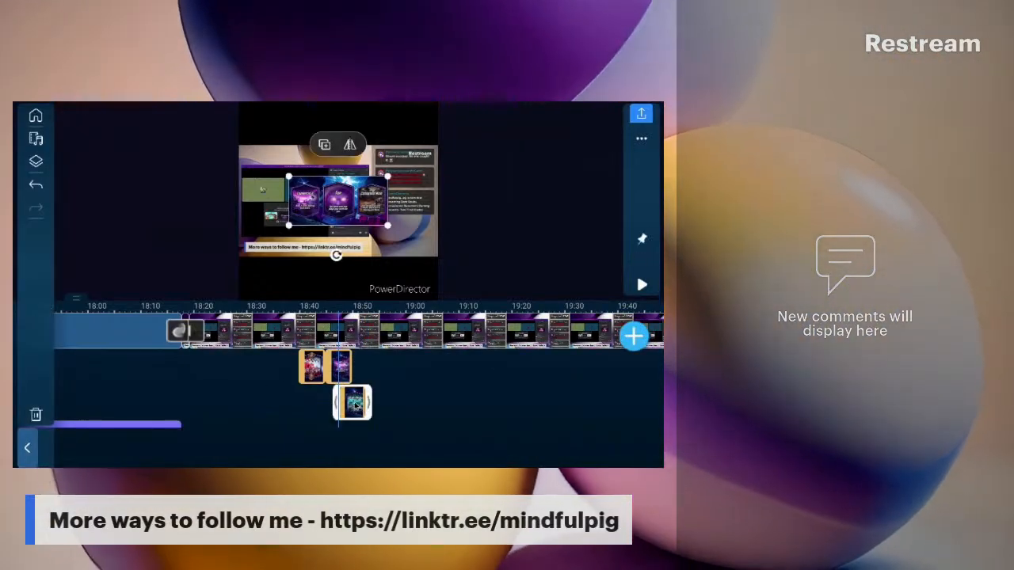
{"action": "left_click", "coordinate": [366, 372]}
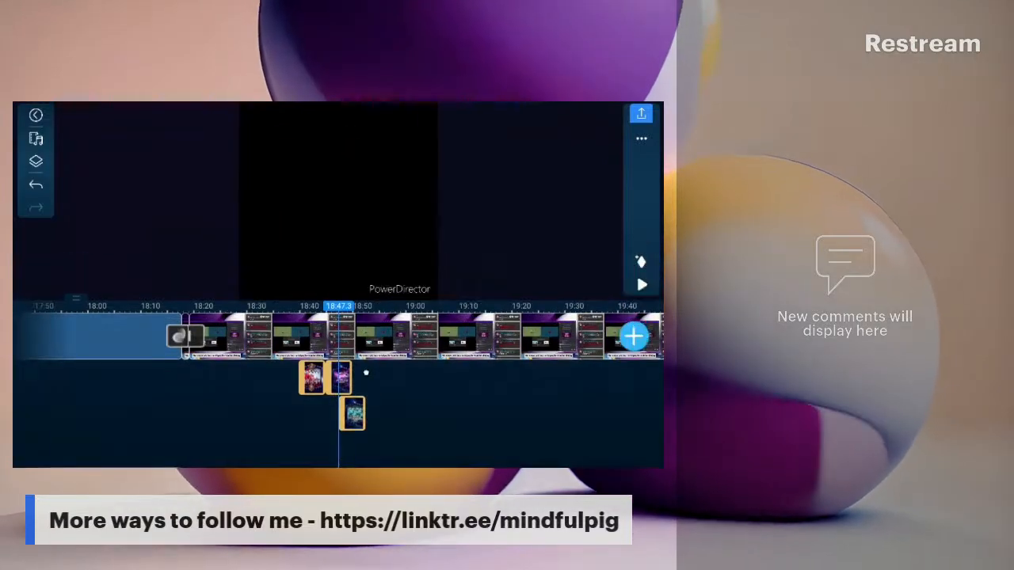
{"action": "left_click_drag", "start_coordinate": [365, 358], "coordinate": [374, 389]}
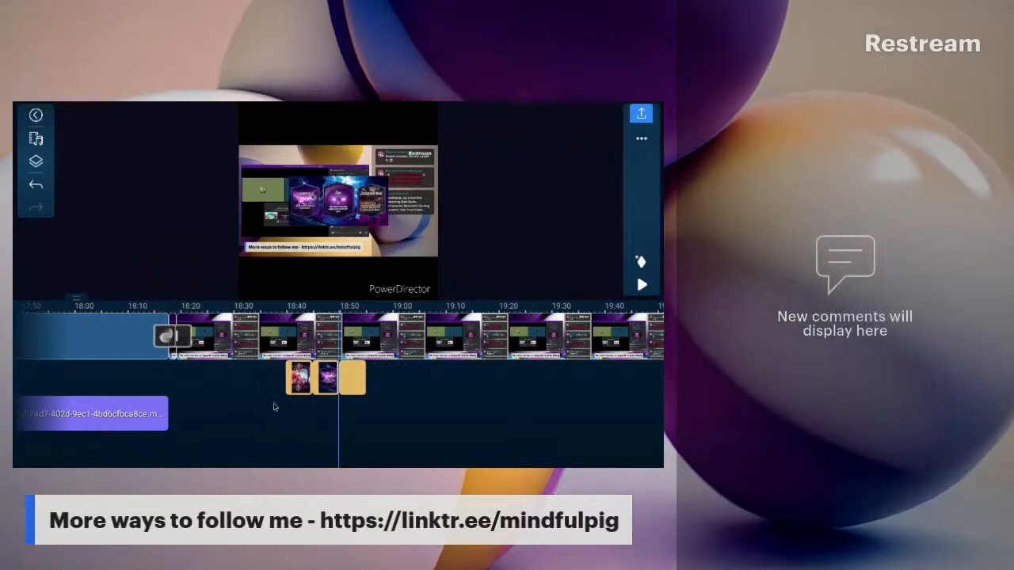
Add the Ego developer article image from the Download photos again as an overlay, starting partway along the download (1).jpeg overlay.
{"action": "mouse_move", "coordinate": [274, 407]}
{"action": "left_mouse_down"}
{"action": "mouse_move", "coordinate": [247, 408]}
{"action": "mouse_move", "coordinate": [262, 409]}
{"action": "left_mouse_up"}
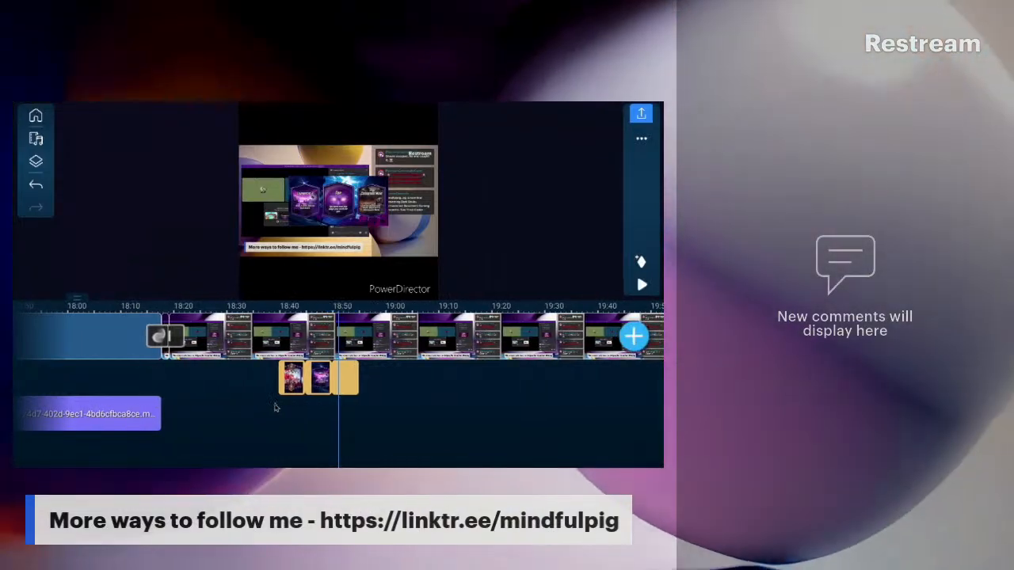
{"action": "left_click", "coordinate": [36, 161]}
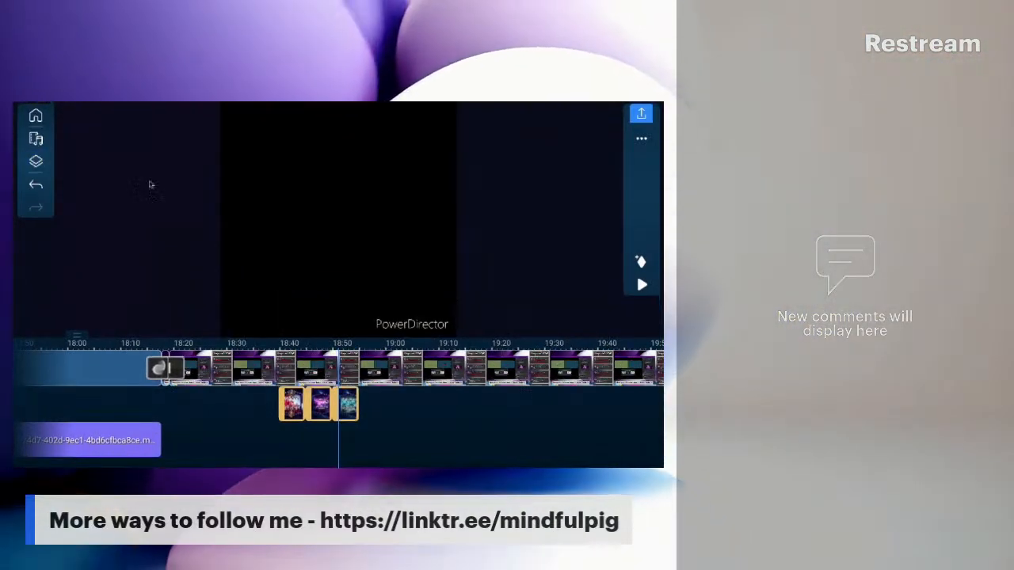
{"action": "left_click", "coordinate": [35, 223]}
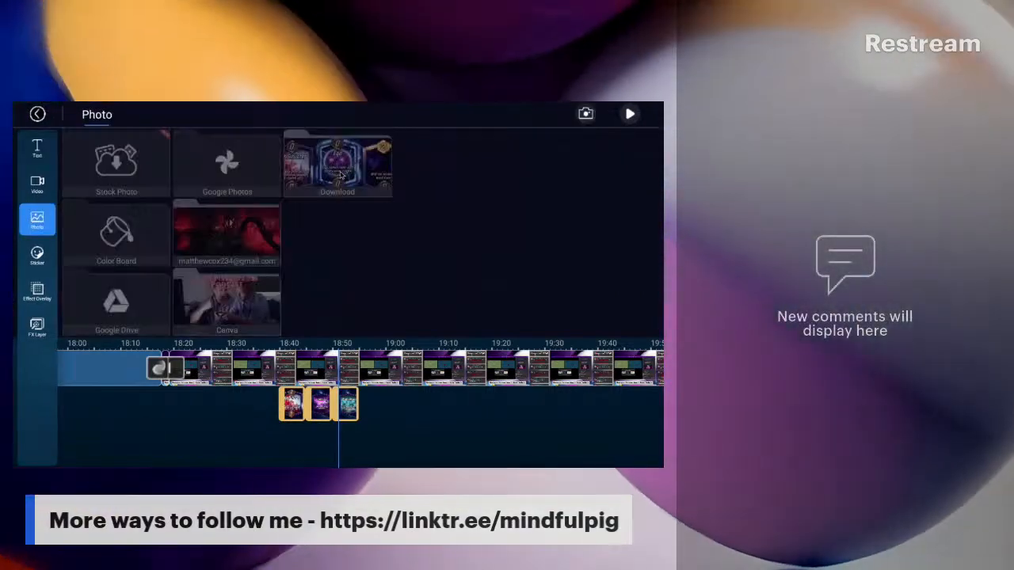
{"action": "left_click", "coordinate": [339, 191]}
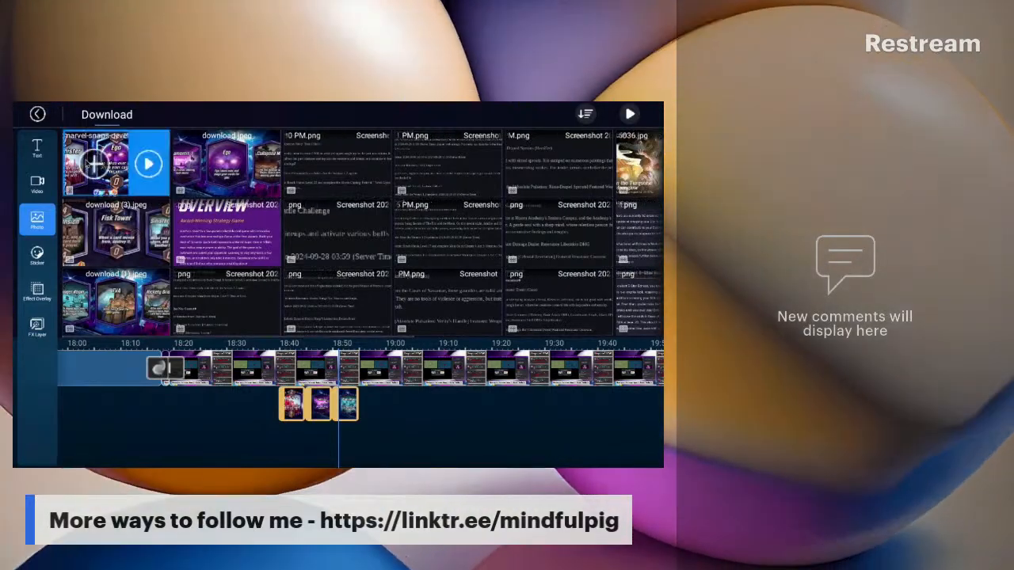
{"action": "left_click_drag", "start_coordinate": [116, 233], "coordinate": [378, 404]}
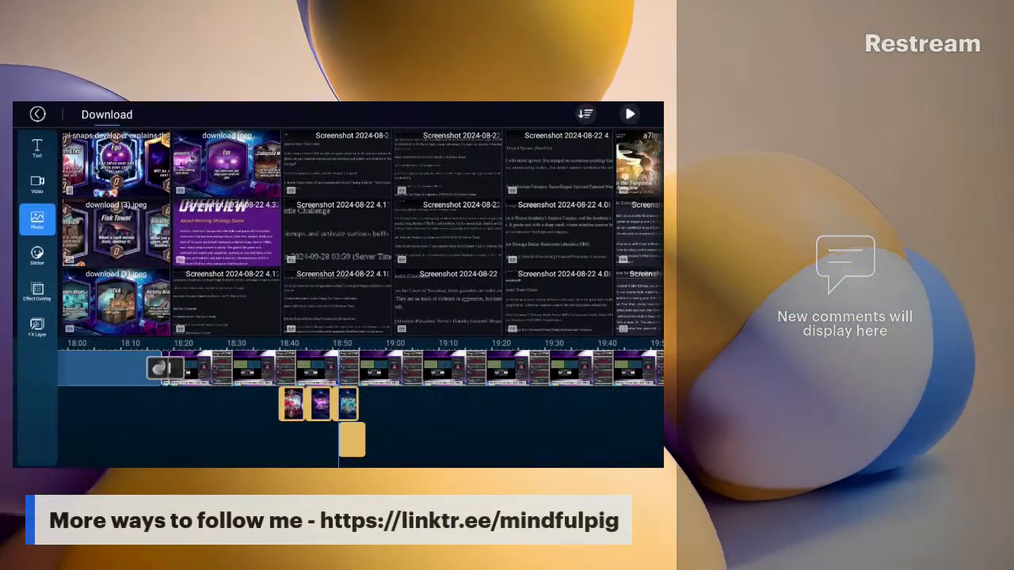
Move the second Ego developer article overlay up onto the first overlay track, directly after download (1).jpeg.
{"action": "left_click", "coordinate": [363, 397]}
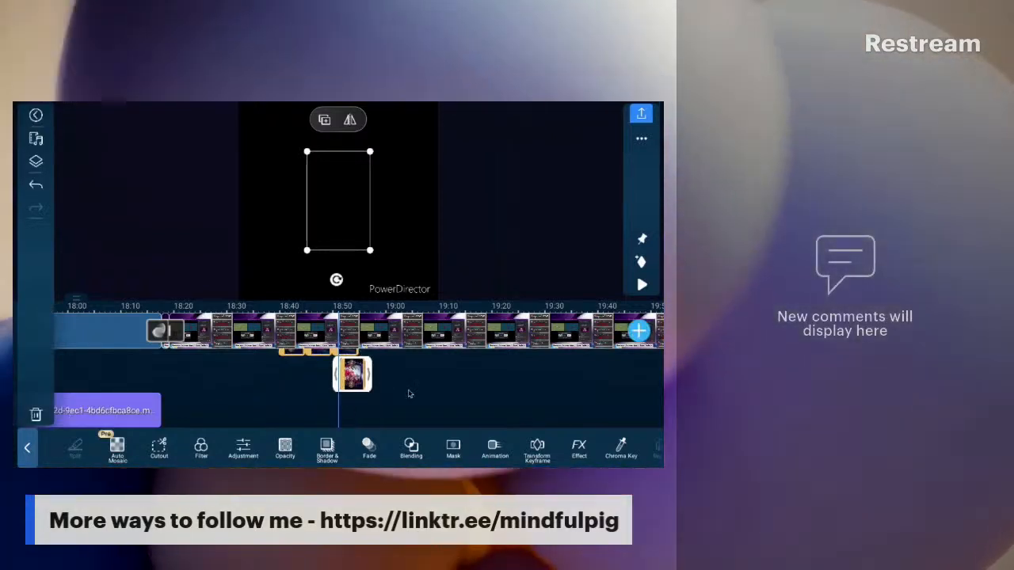
{"action": "scroll", "coordinate": [385, 425], "scroll_direction": "up", "scroll_amount": 1}
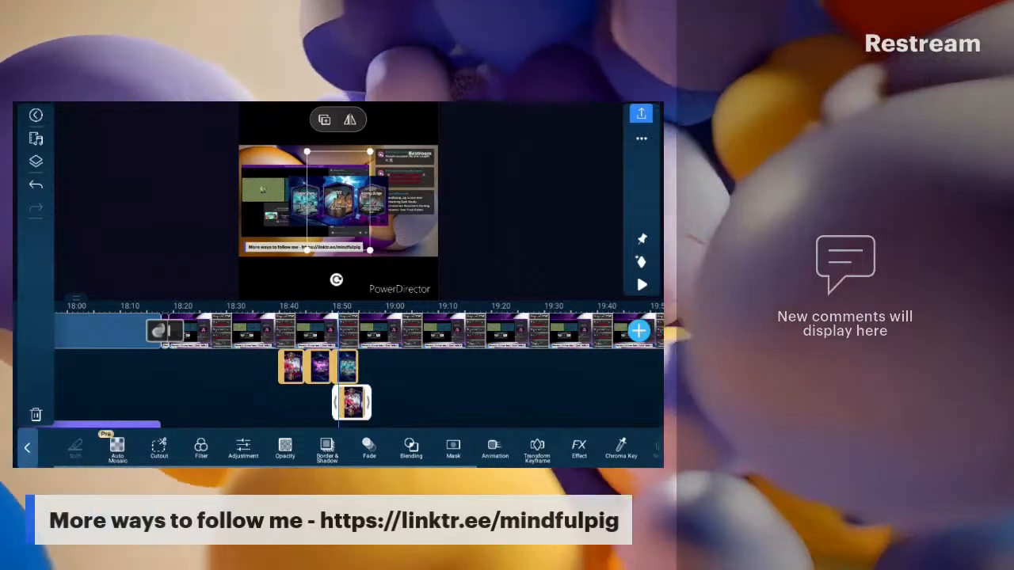
{"action": "left_click_drag", "start_coordinate": [356, 397], "coordinate": [378, 369]}
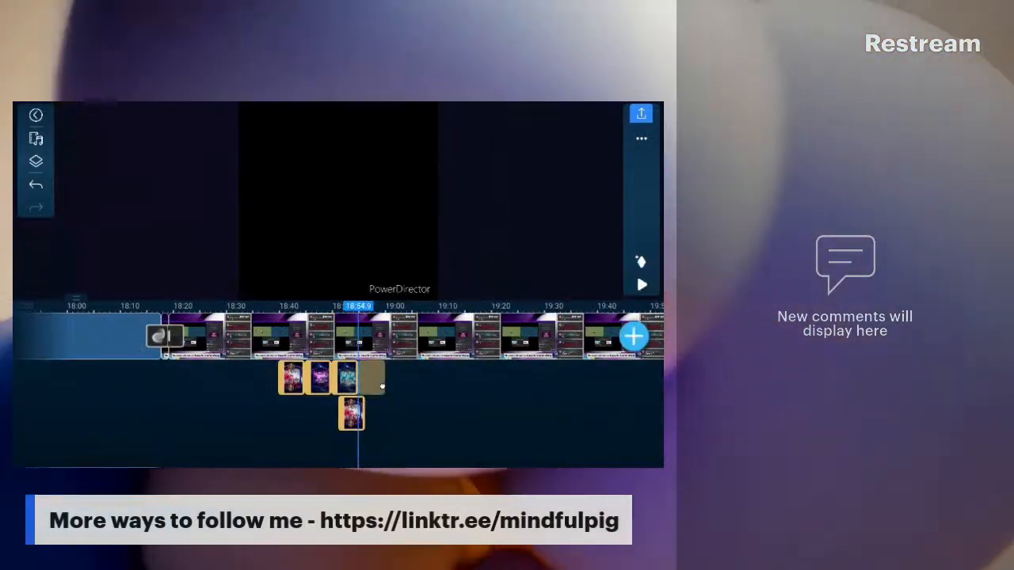
{"action": "left_click", "coordinate": [378, 385]}
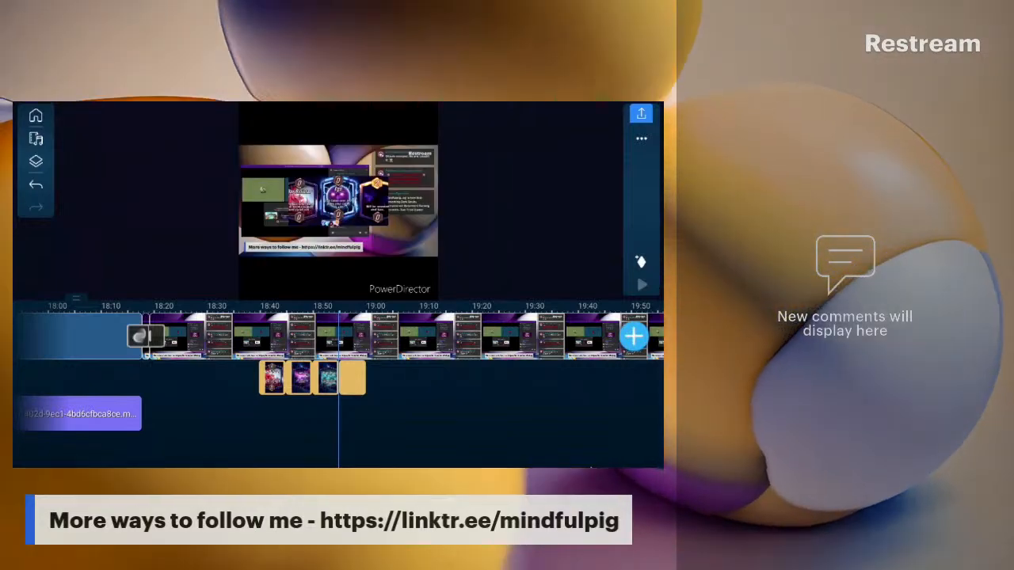
Leave the project for the project list and close the video editor.
{"action": "mouse_move", "coordinate": [435, 414]}
{"action": "left_mouse_down"}
{"action": "mouse_move", "coordinate": [385, 414]}
{"action": "mouse_move", "coordinate": [423, 408]}
{"action": "left_mouse_up"}
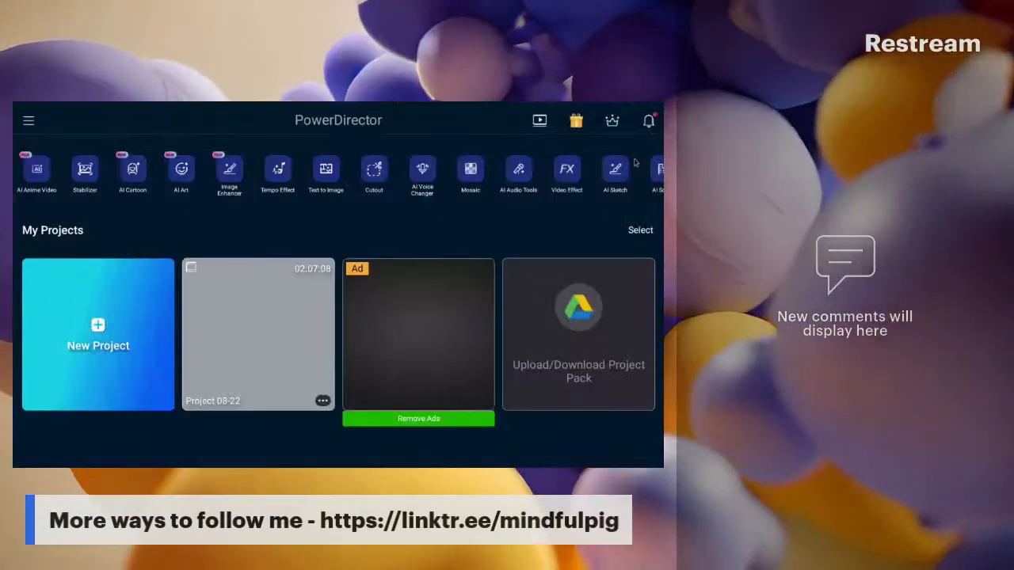
{"action": "mouse_move", "coordinate": [659, 106]}
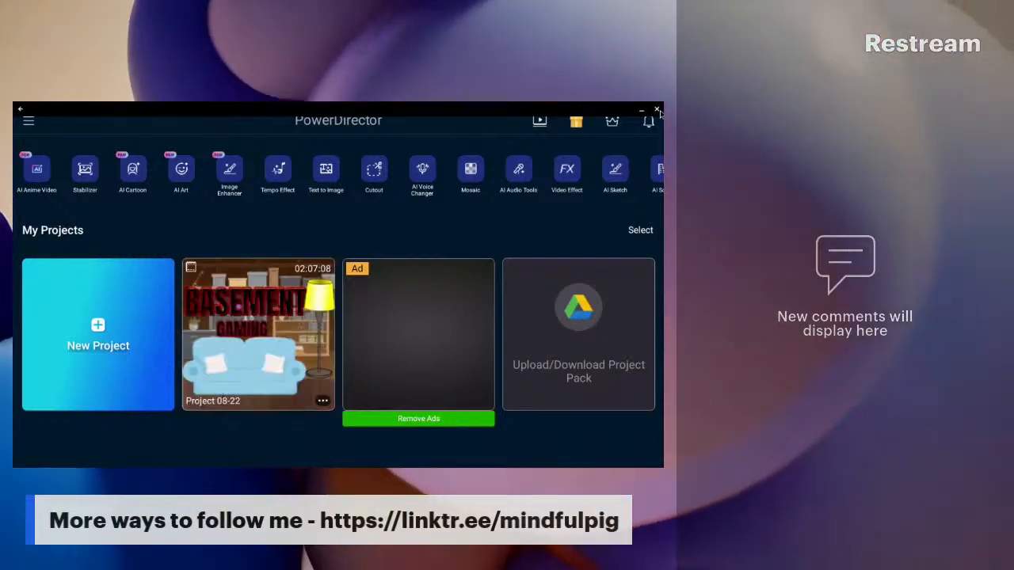
{"action": "left_click", "coordinate": [657, 110]}
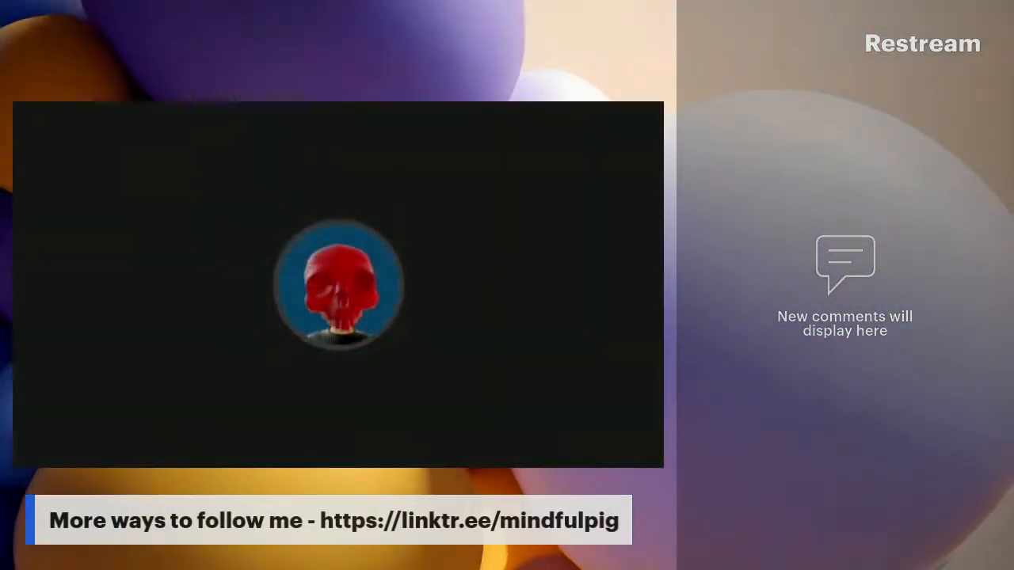